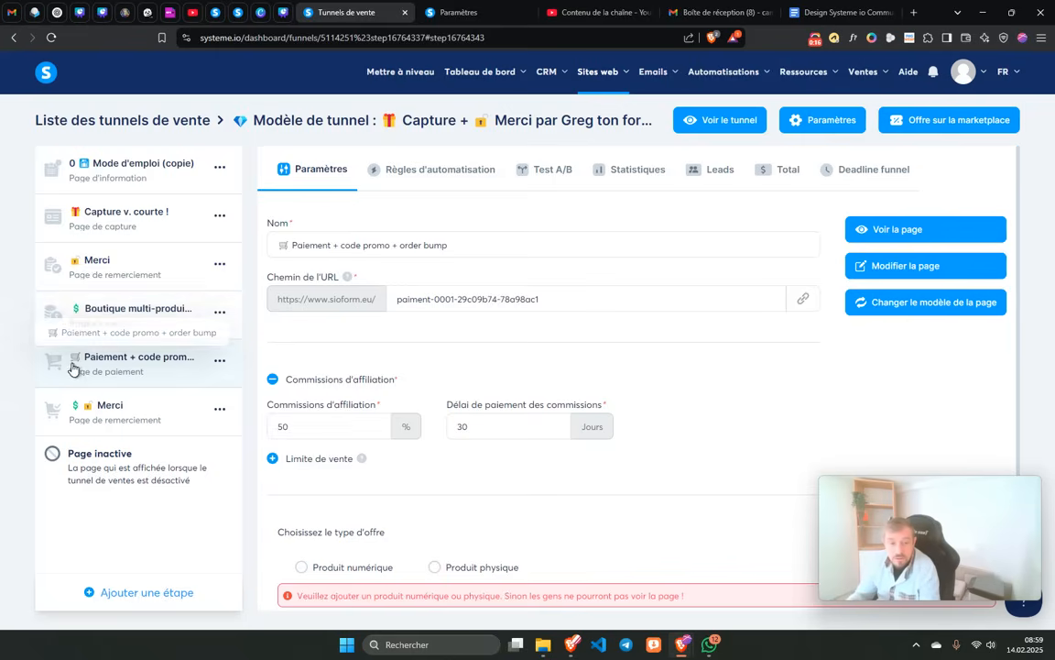
- Open the Boutique multi-produits sales page for editing, keeping its current template, and look through its sections
click(49, 326)
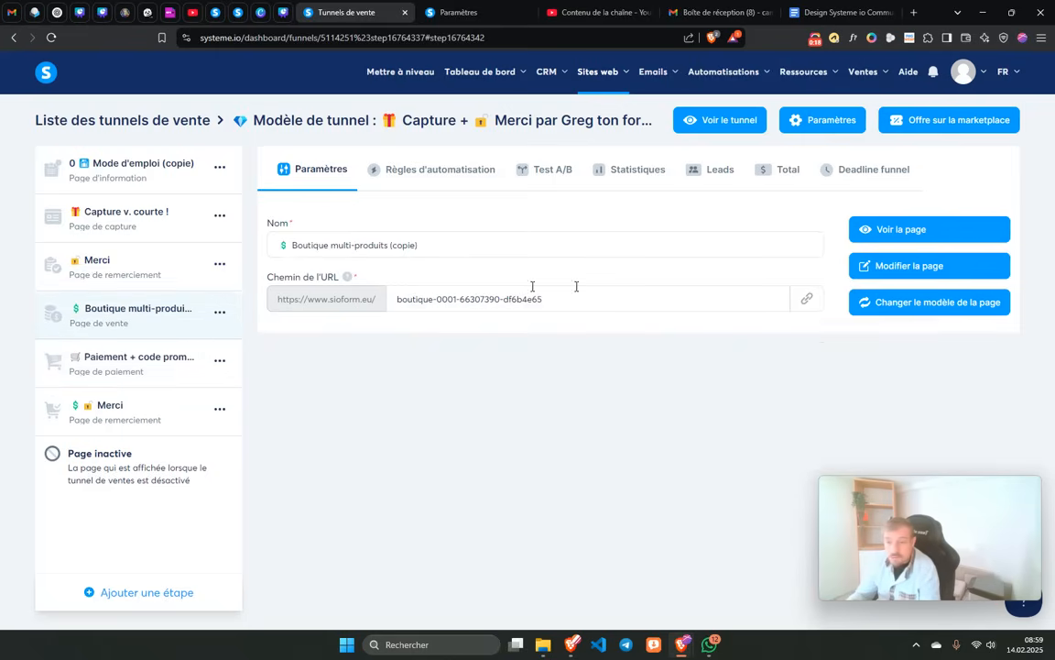
click(891, 302)
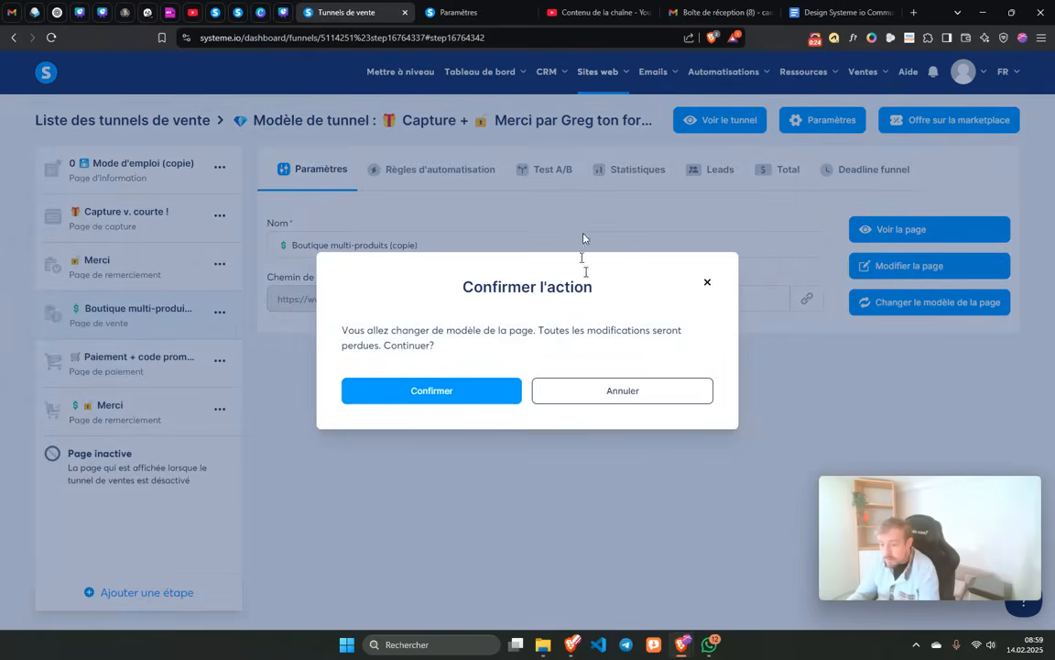
click(707, 285)
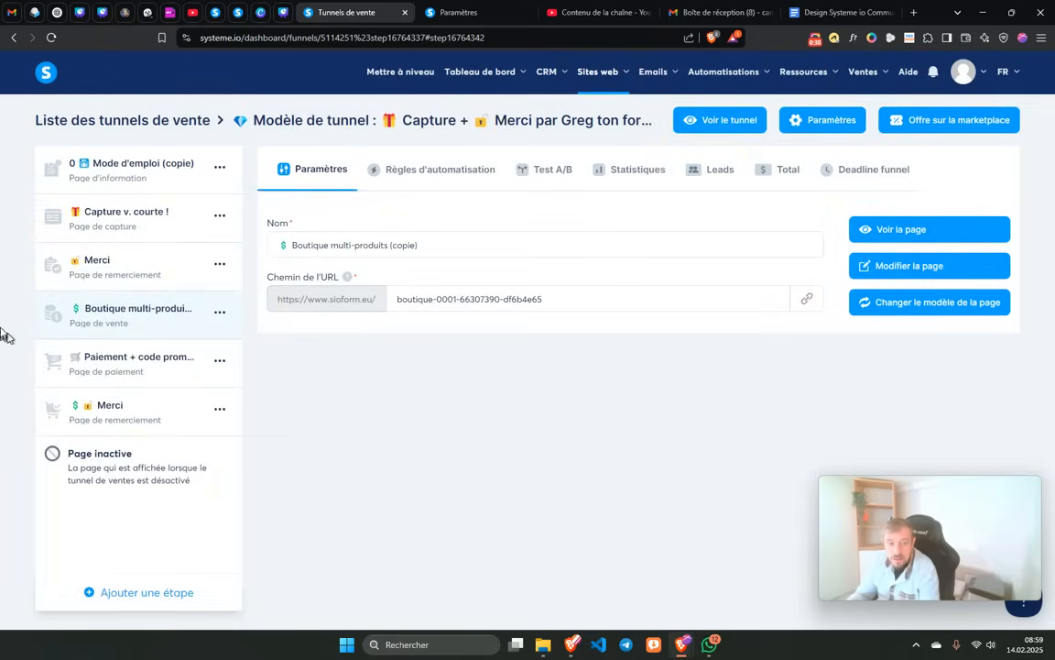
click(894, 271)
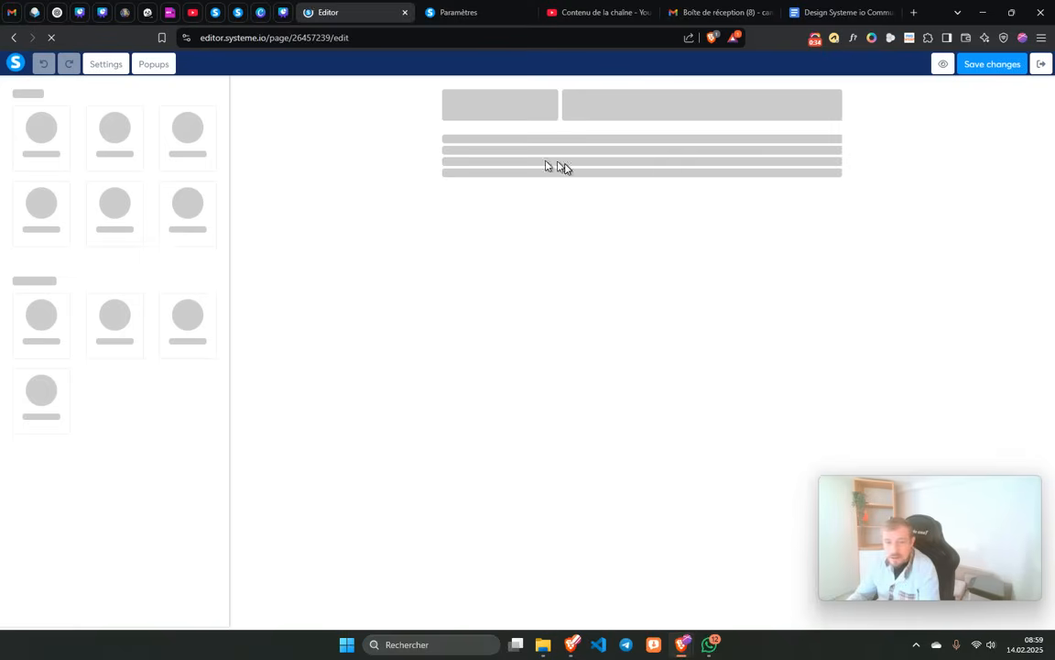
scroll(570, 213, down, 1)
scroll(569, 213, down, 15)
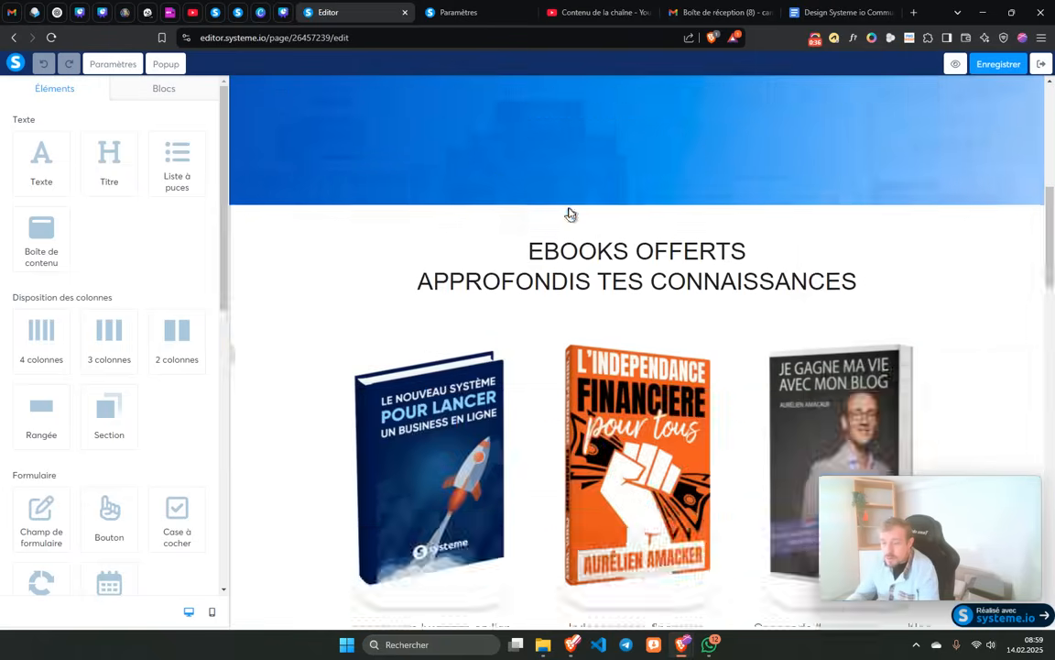
scroll(575, 218, up, 10)
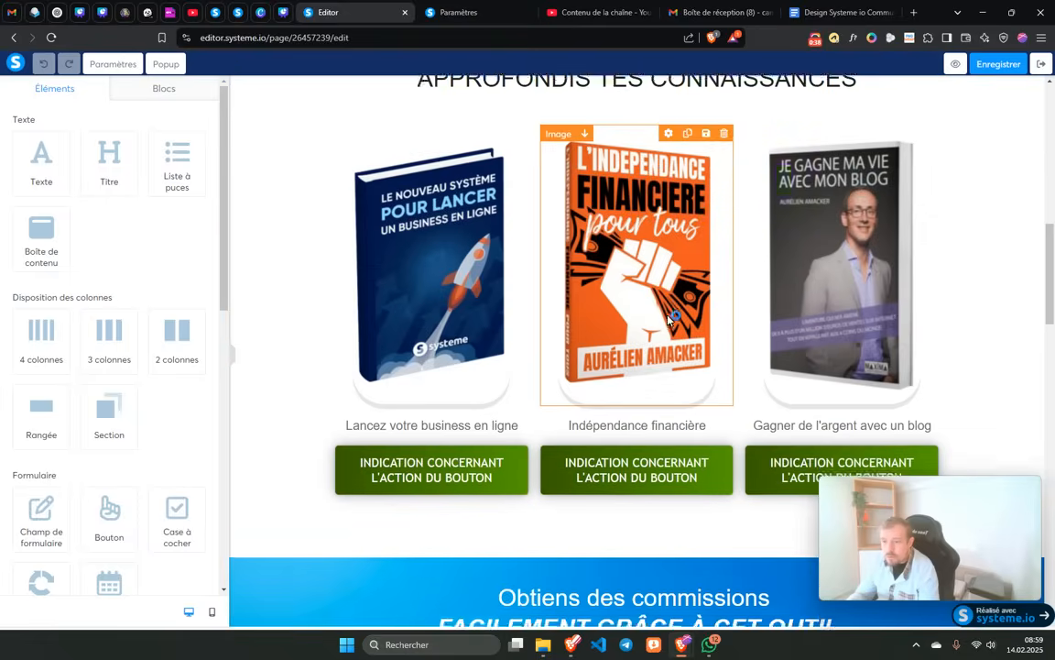
scroll(847, 326, up, 4)
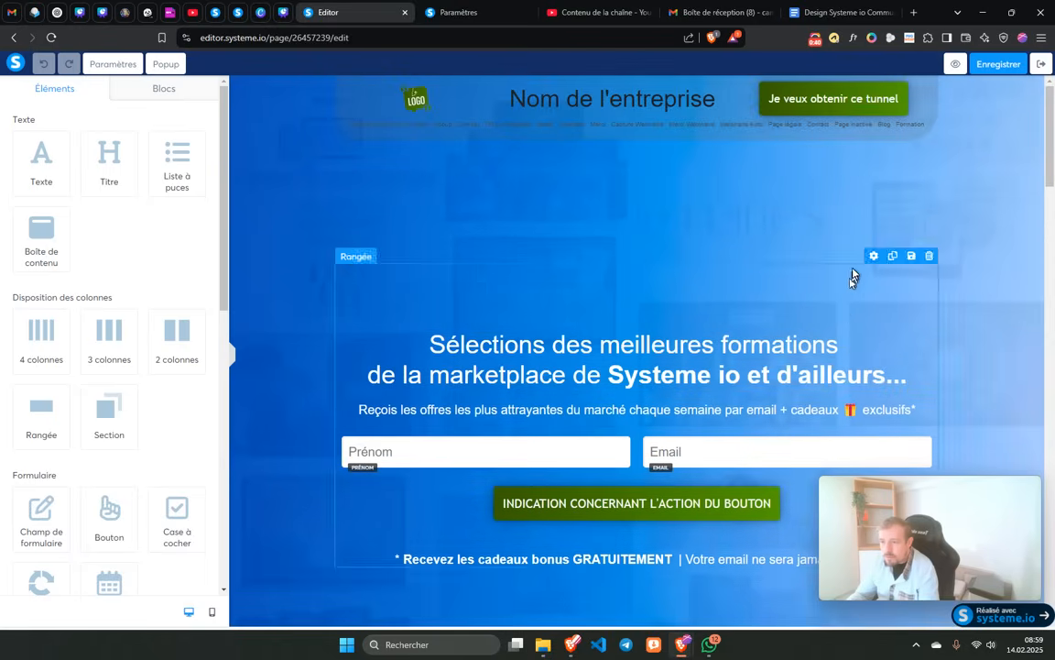
- Save the sales page's blue header section with the sign-up form as a reusable block titled 1
click(1019, 84)
click(421, 154)
scroll(410, 243, down, 5)
scroll(430, 335, down, 2)
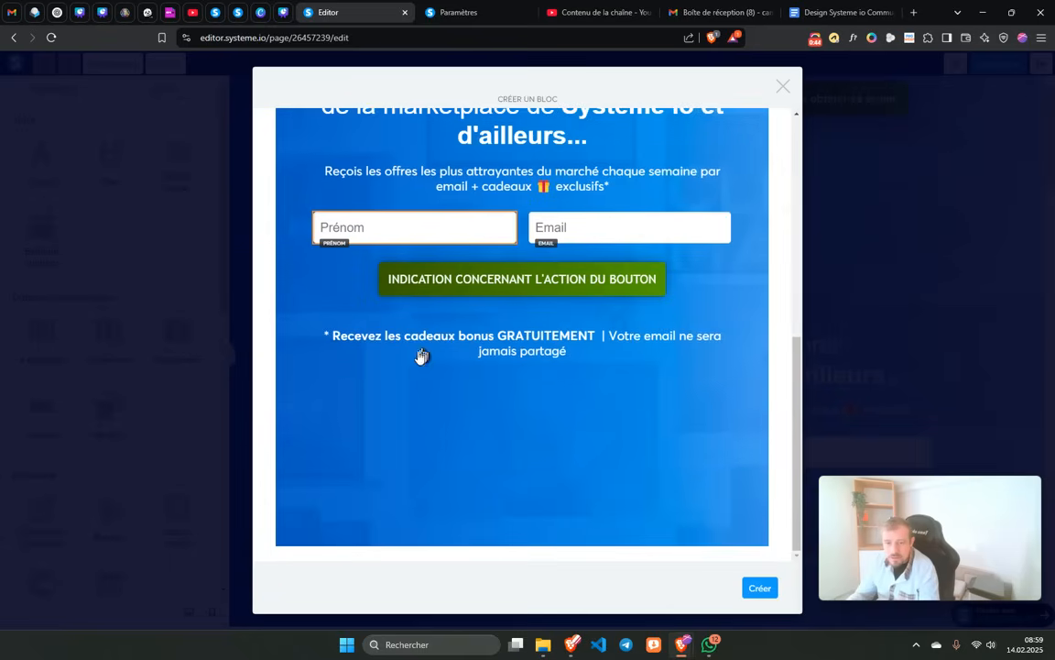
scroll(339, 467, up, 7)
text(1)
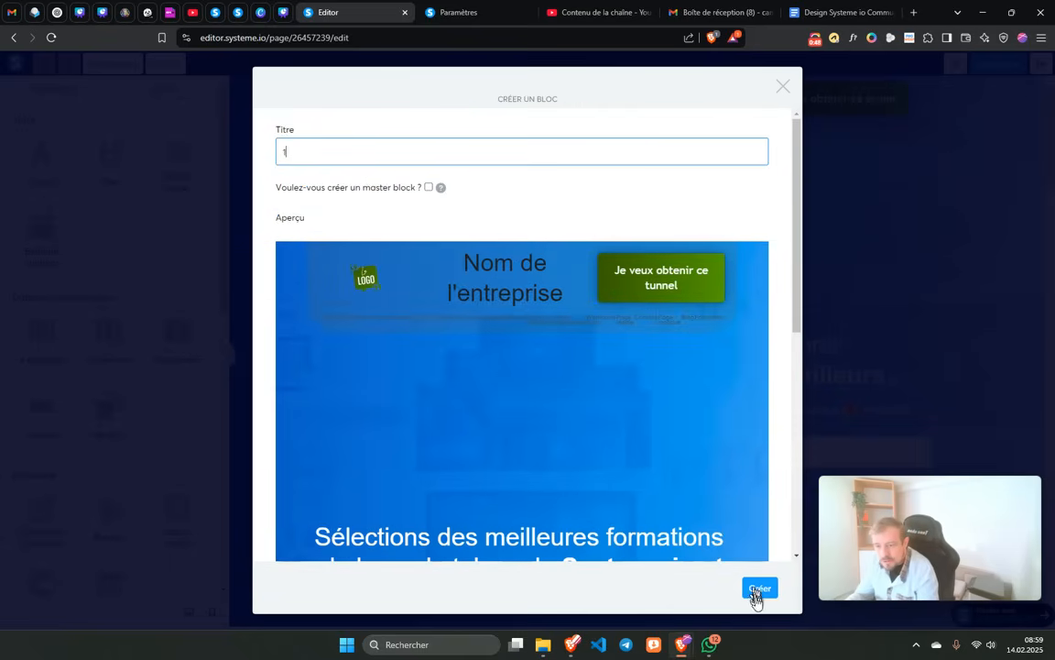
click(758, 589)
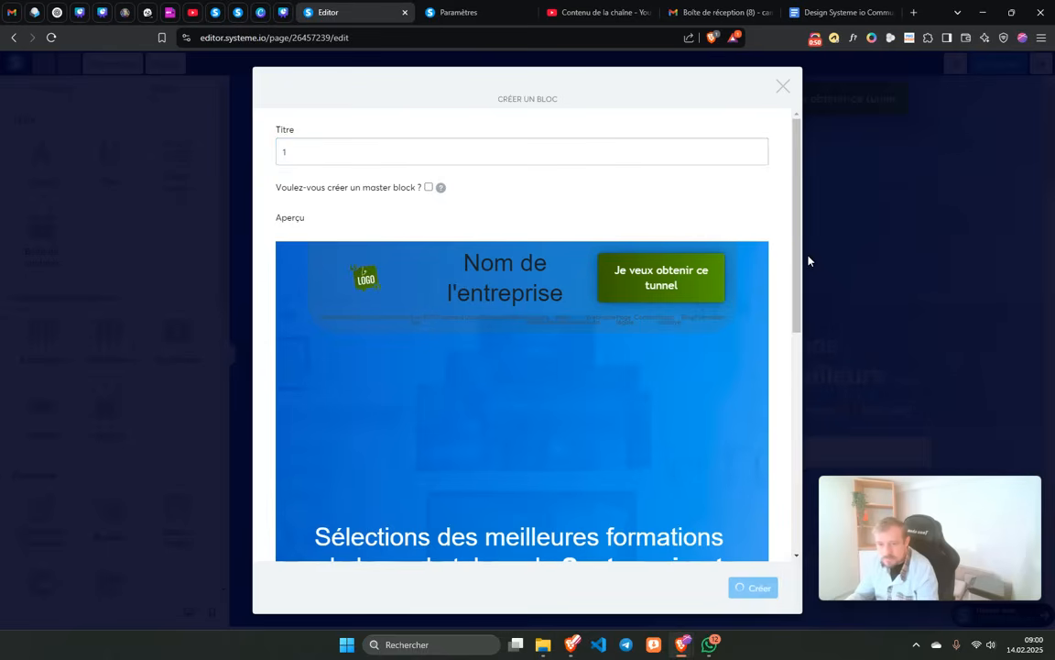
click(840, 205)
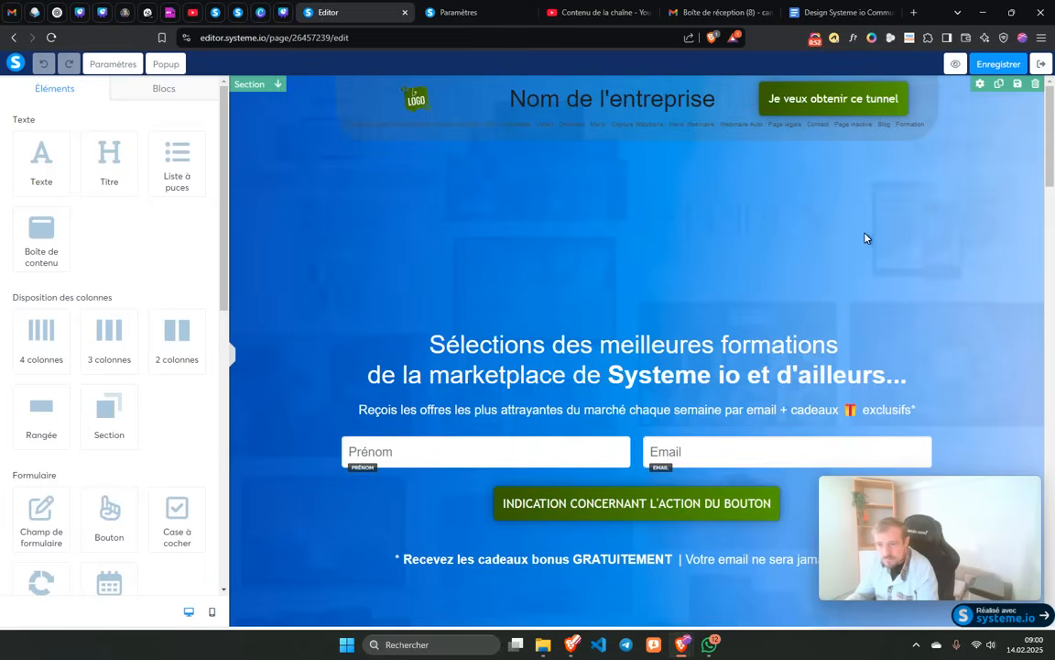
- Save the EBOOKS OFFERTS section as a reusable block titled 2-a
scroll(867, 238, down, 6)
click(1015, 183)
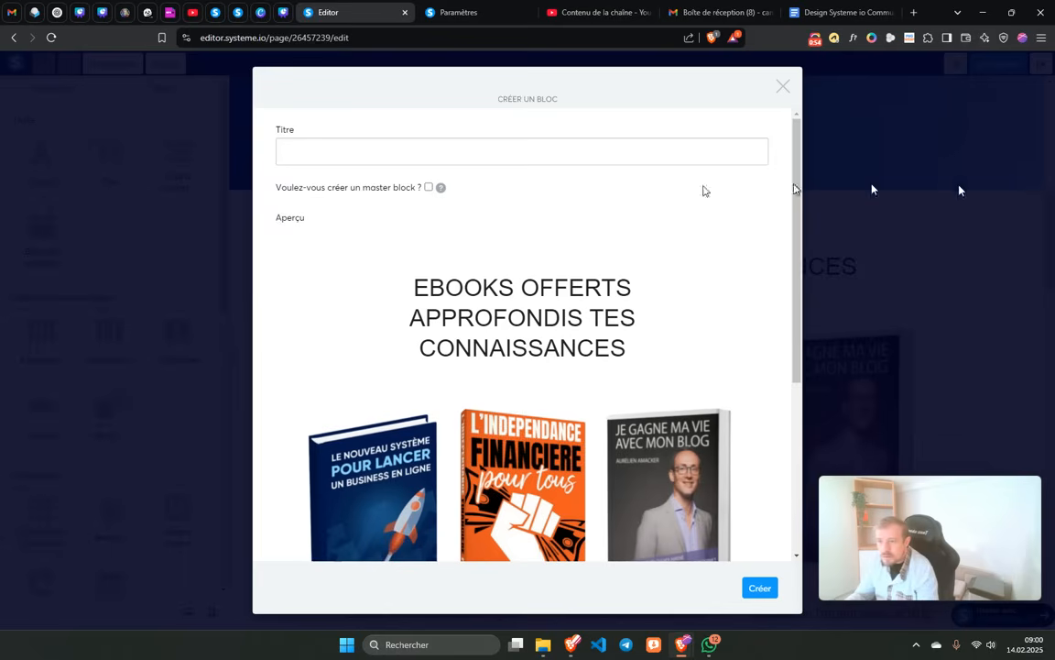
click(339, 160)
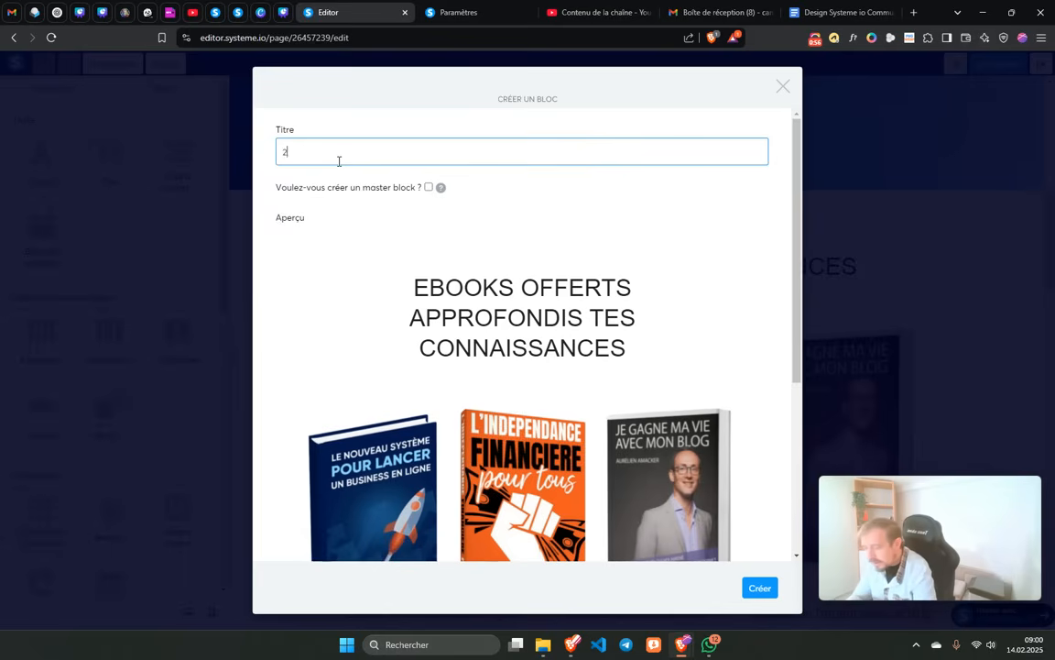
text(2-a)
click(757, 586)
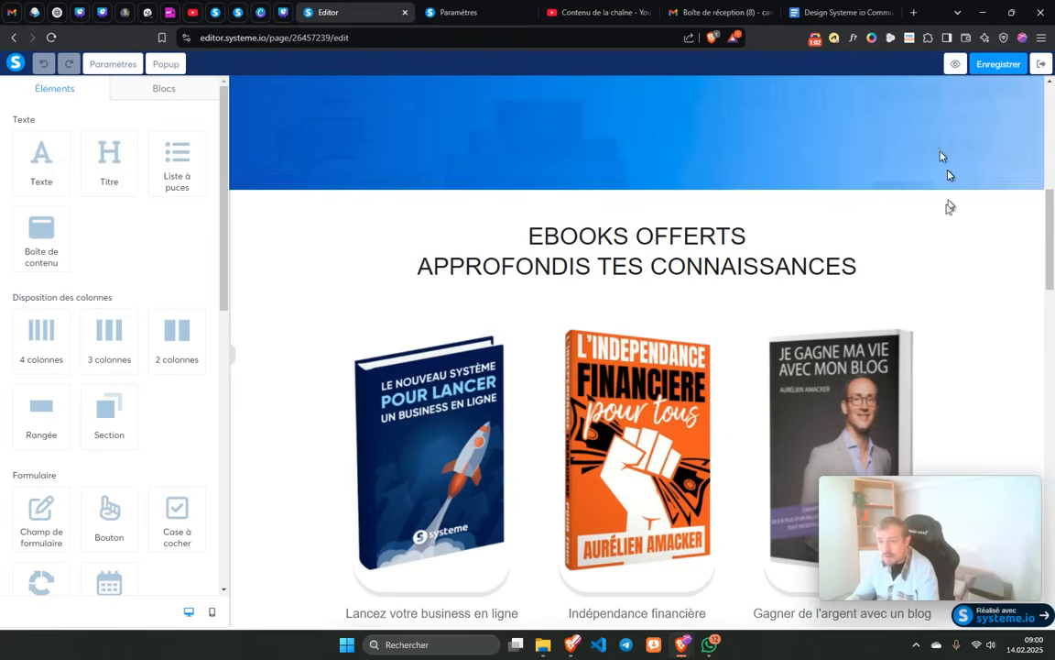
- Leave the sales page and open the Paiement + code promo page for editing, declining to restore the unsaved changes
scroll(949, 174, down, 4)
scroll(927, 215, up, 6)
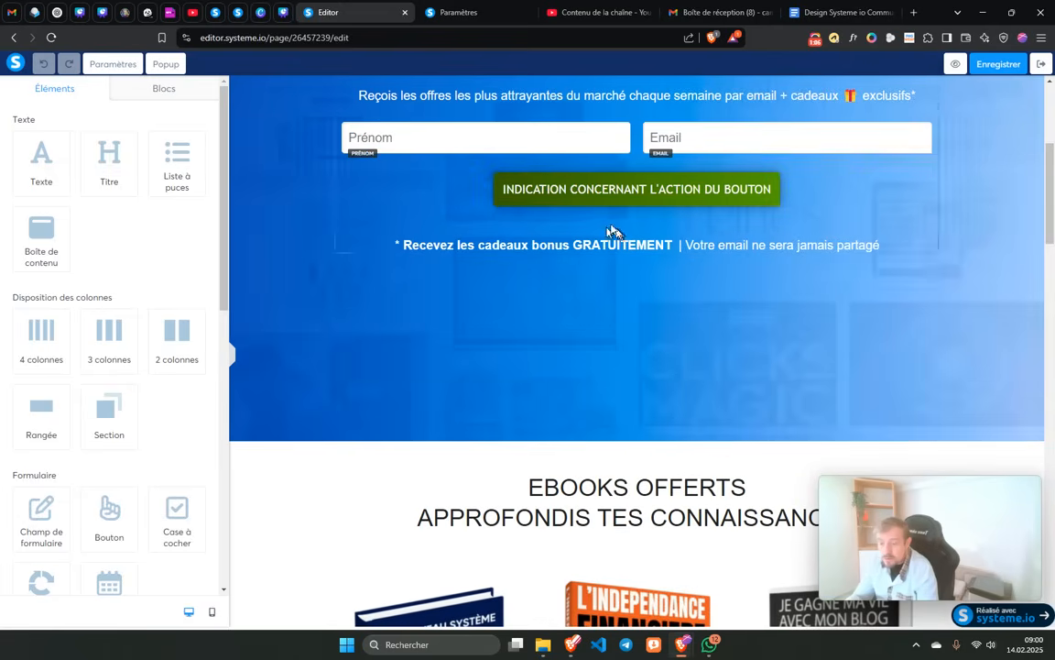
click(1042, 64)
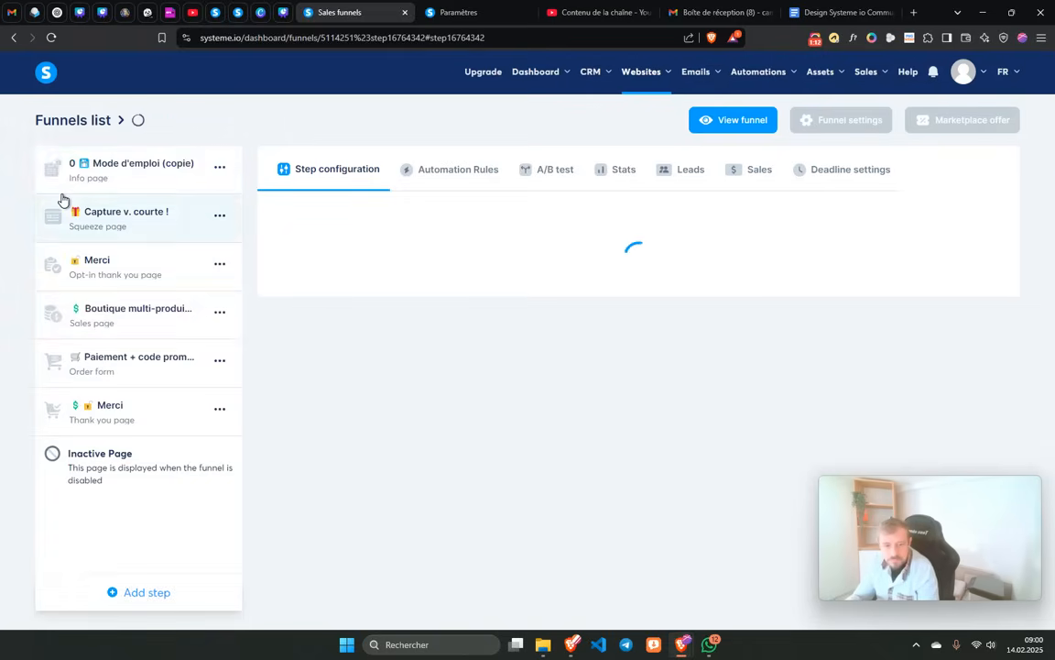
click(52, 357)
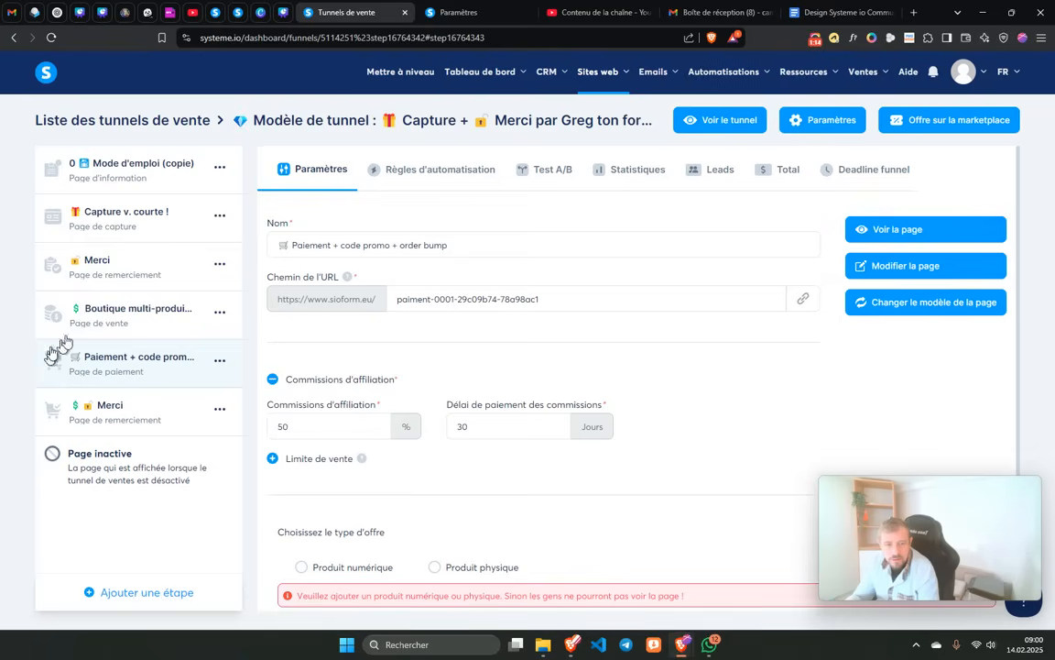
click(877, 264)
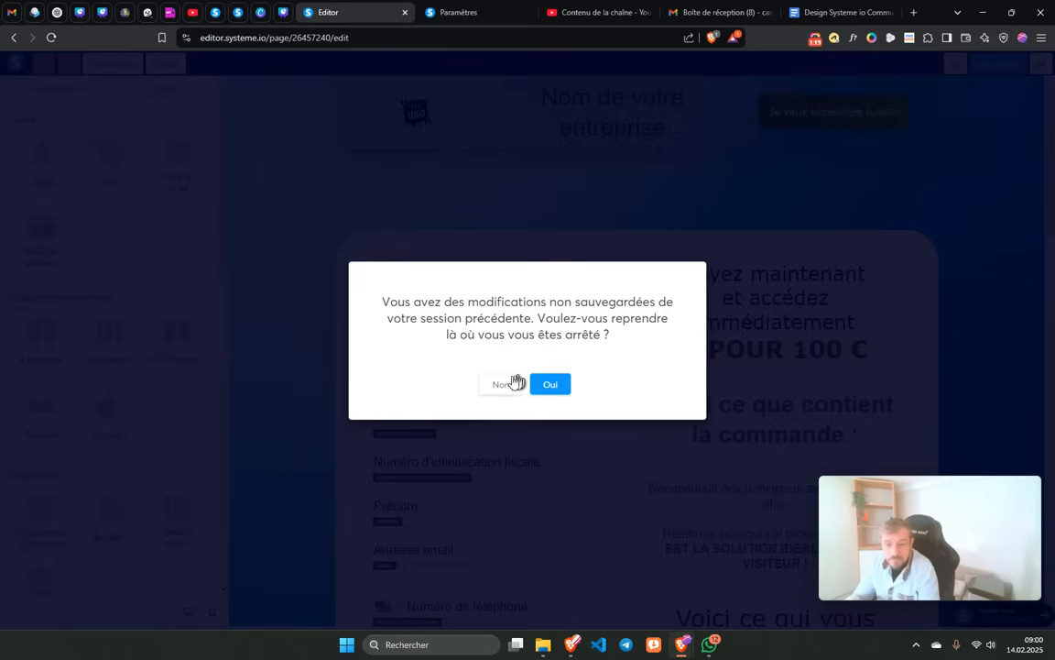
click(516, 381)
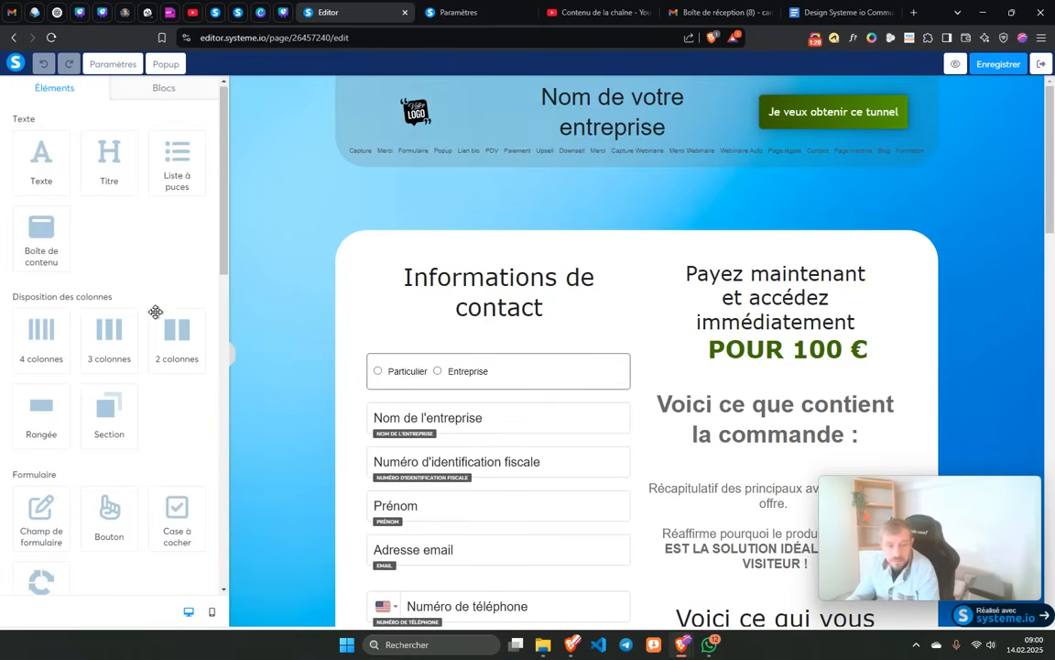
- Delete the header section with the logo, company name and menu from the payment page
scroll(147, 325, down, 4)
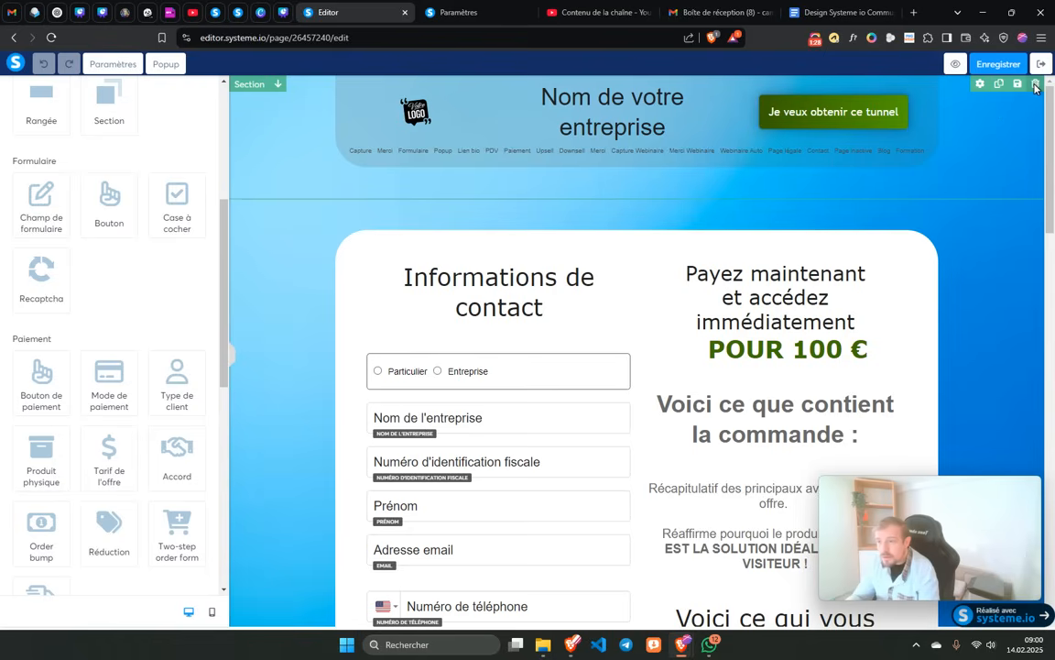
click(1036, 84)
click(570, 112)
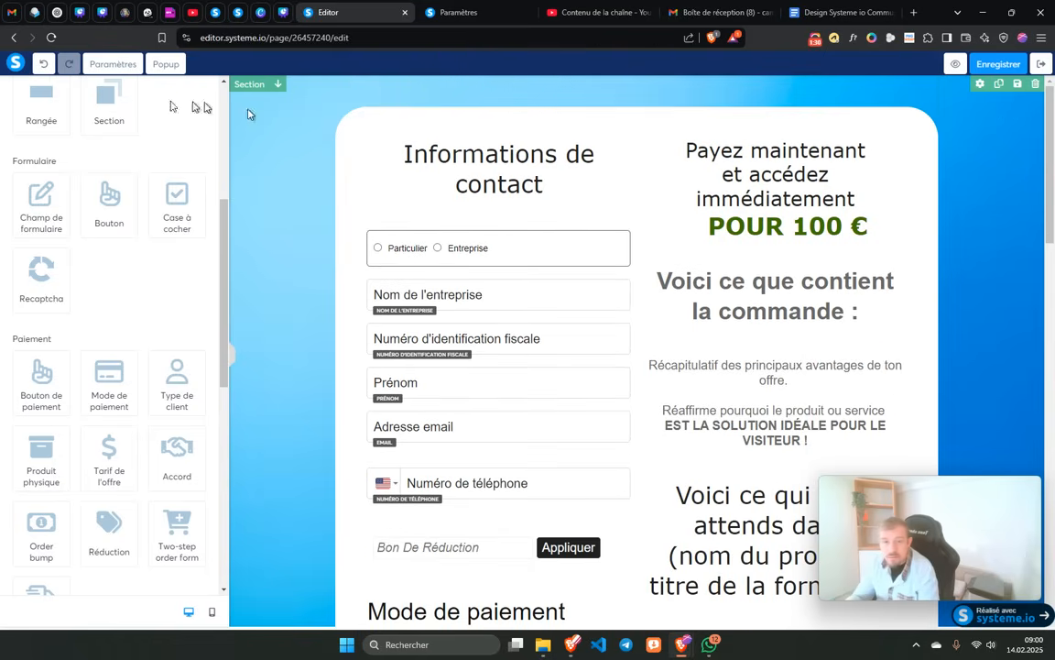
- Open the list of saved blocks and look through the available sections
scroll(138, 161, up, 5)
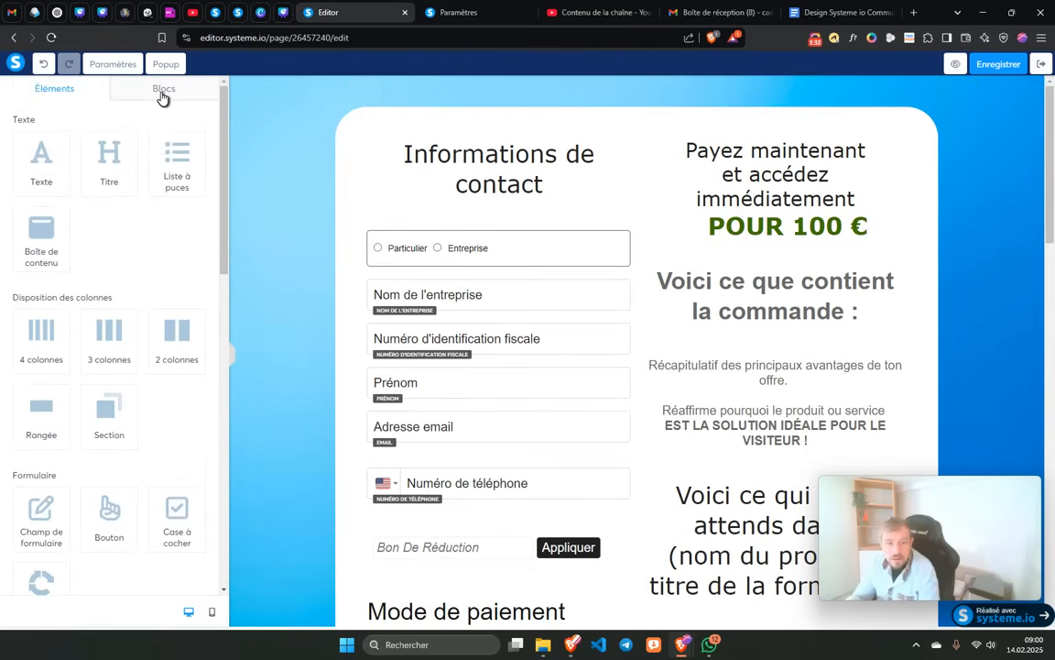
click(158, 92)
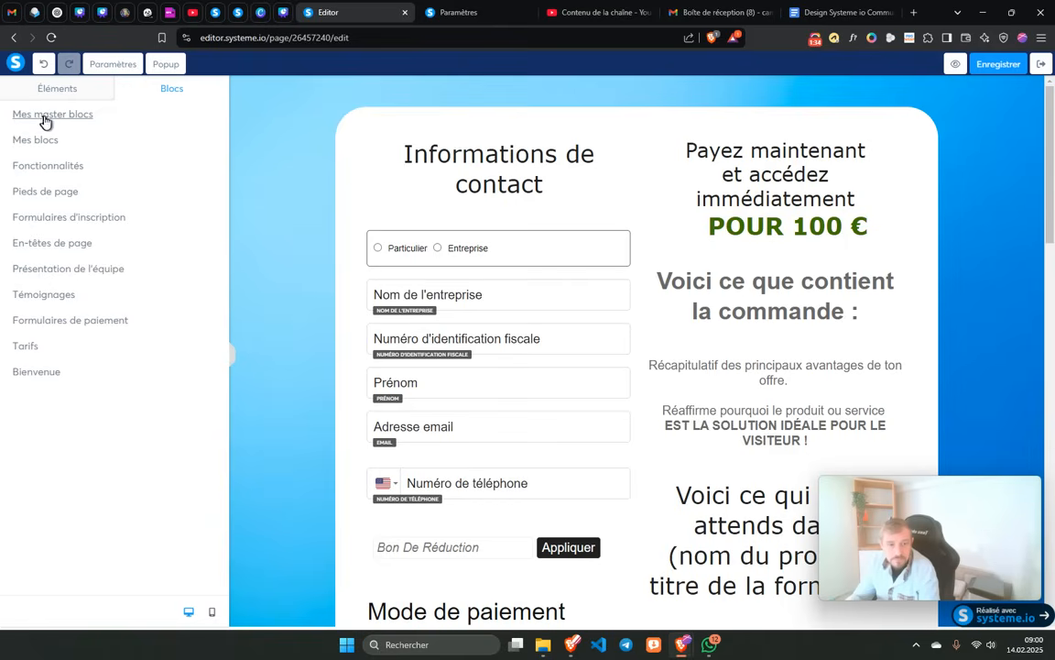
click(43, 119)
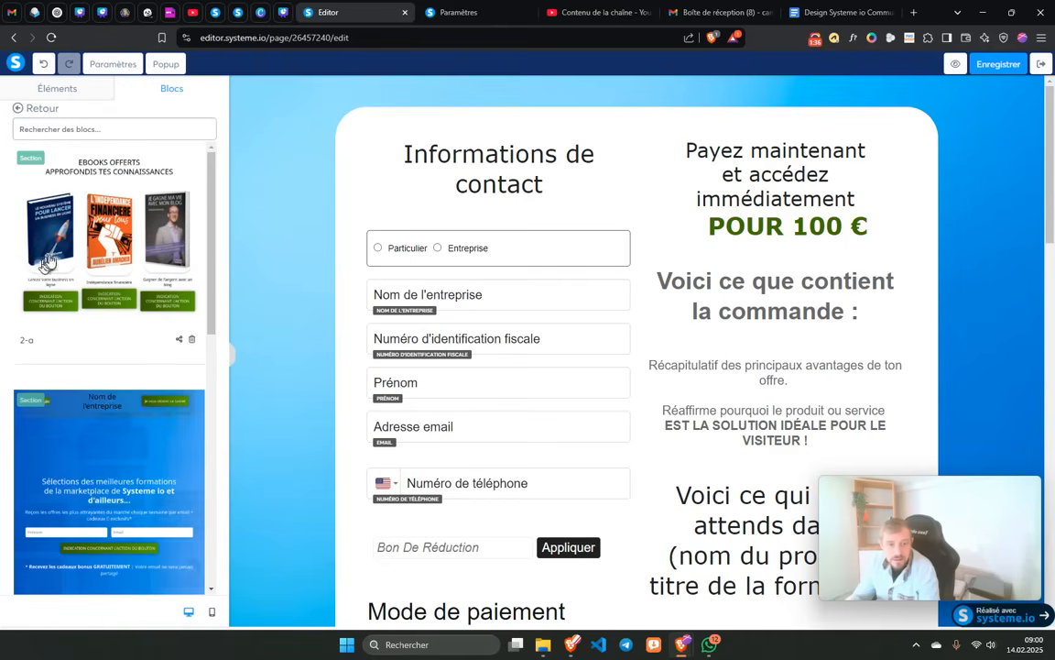
scroll(78, 358, down, 2)
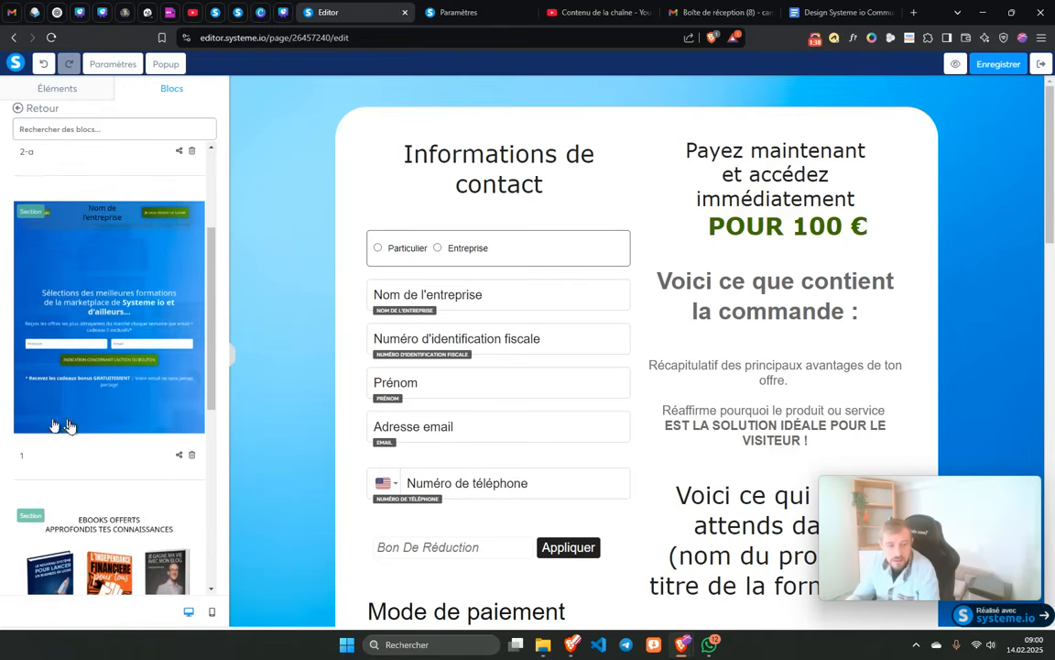
scroll(57, 409, down, 5)
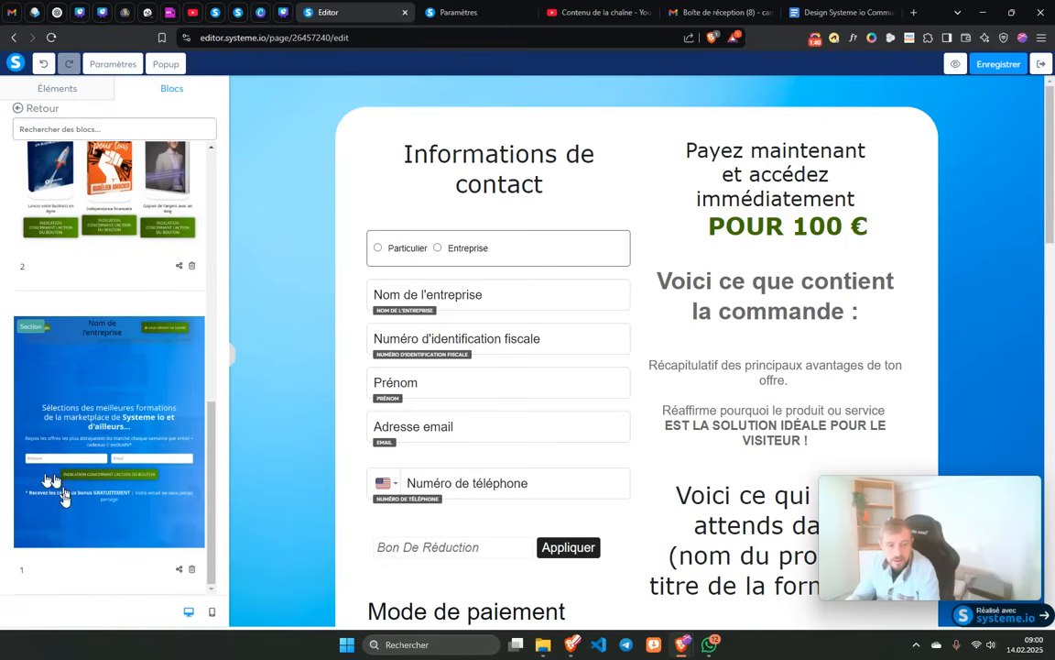
- Search the saved blocks by title for 2 and 2-a, and clear the search
scroll(85, 243, up, 5)
click(50, 124)
text(2)
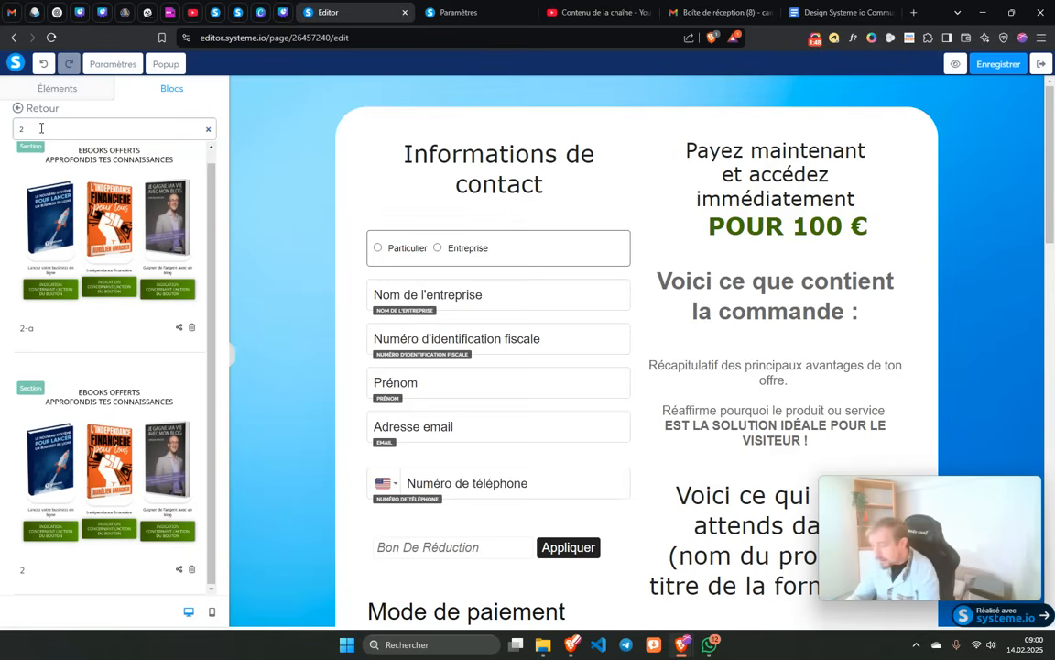
text(-2)
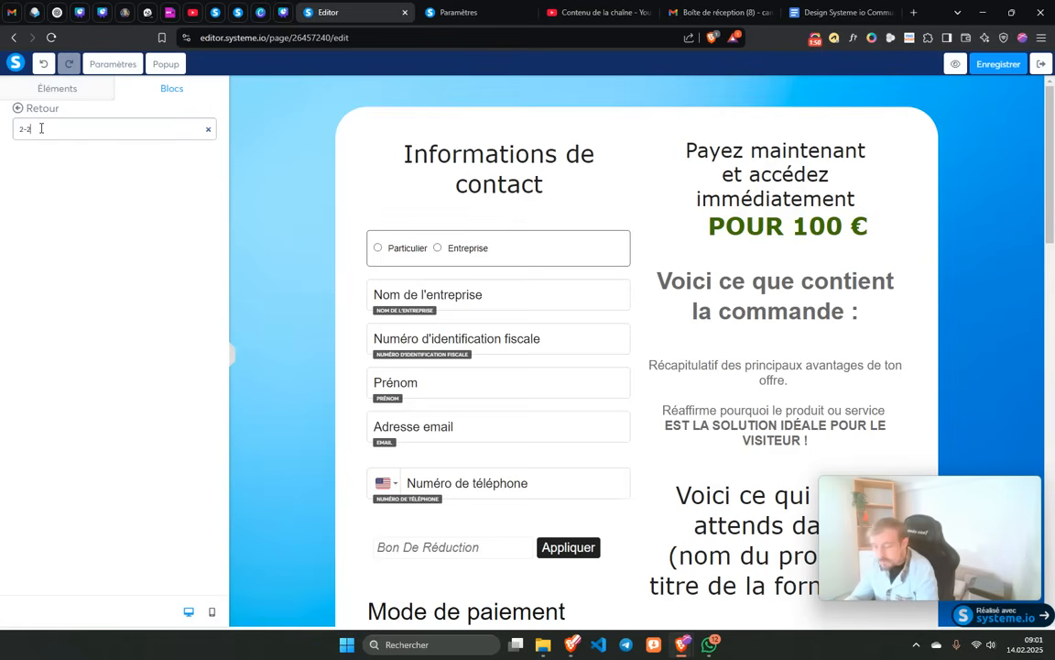
key(BackSpace)
text(a)
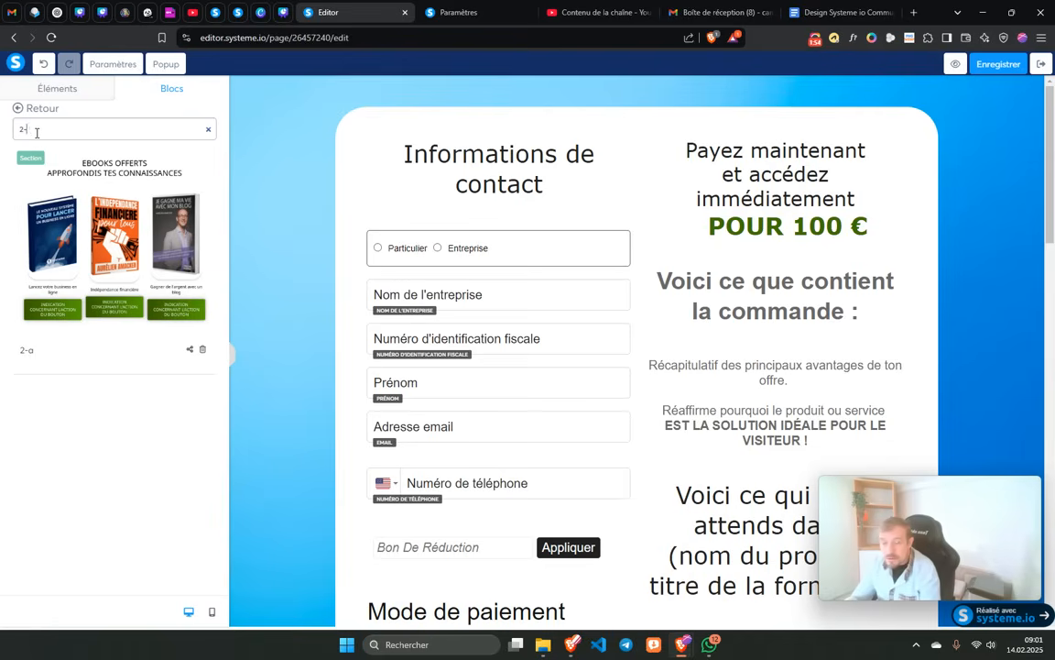
key(BackSpace)
key(BackSpace)
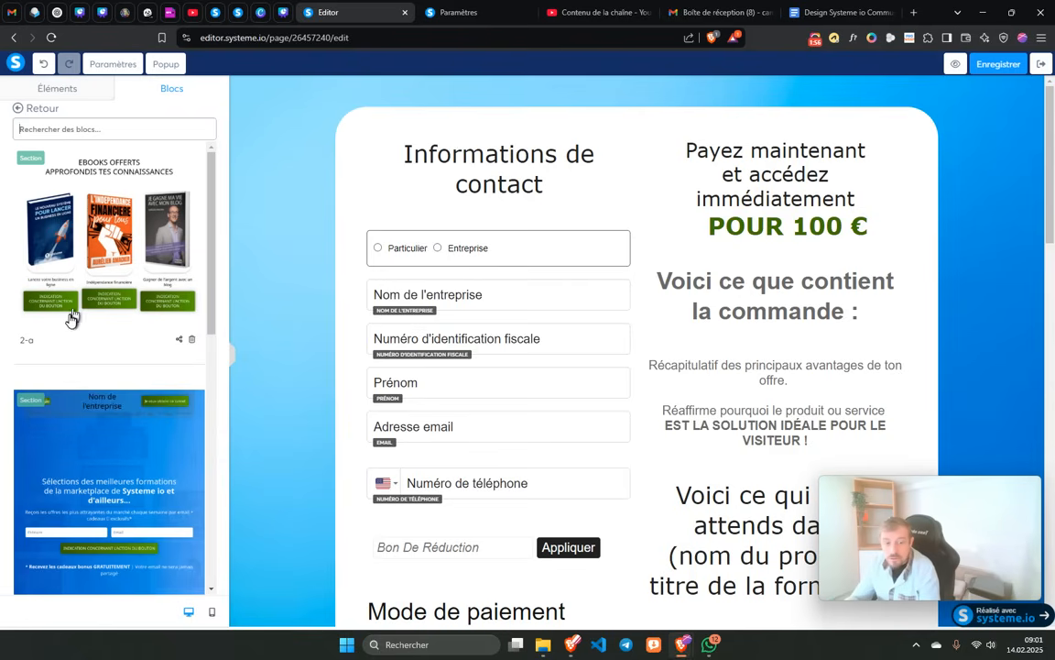
- Insert the saved EBOOKS OFFERTS block titled 2 above the contact information section of the payment page
scroll(72, 317, down, 5)
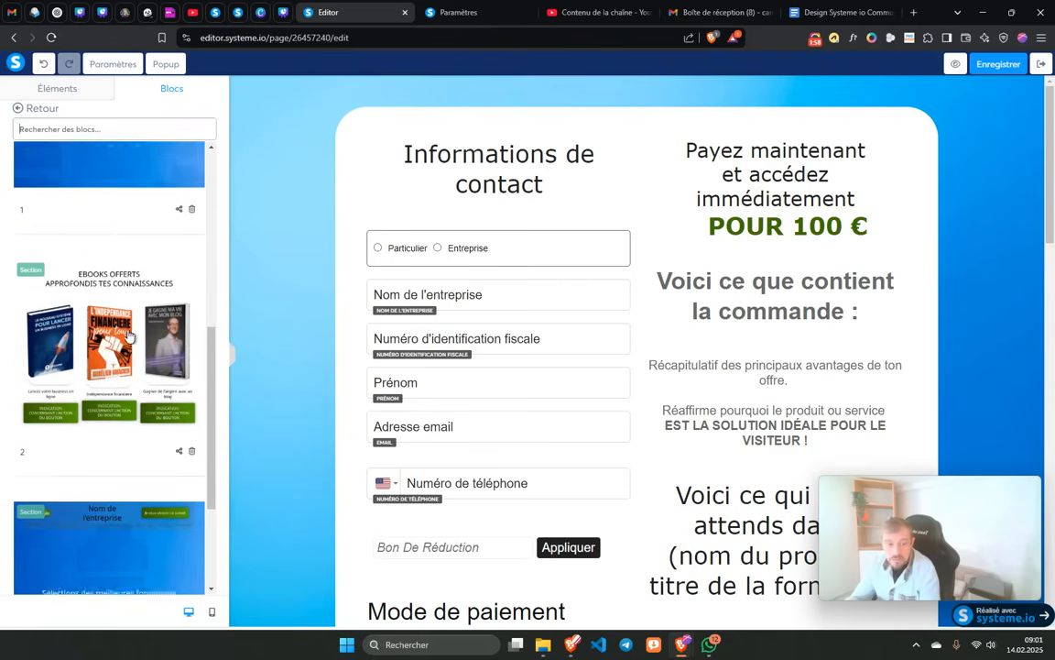
scroll(129, 336, down, 2)
scroll(87, 345, up, 2)
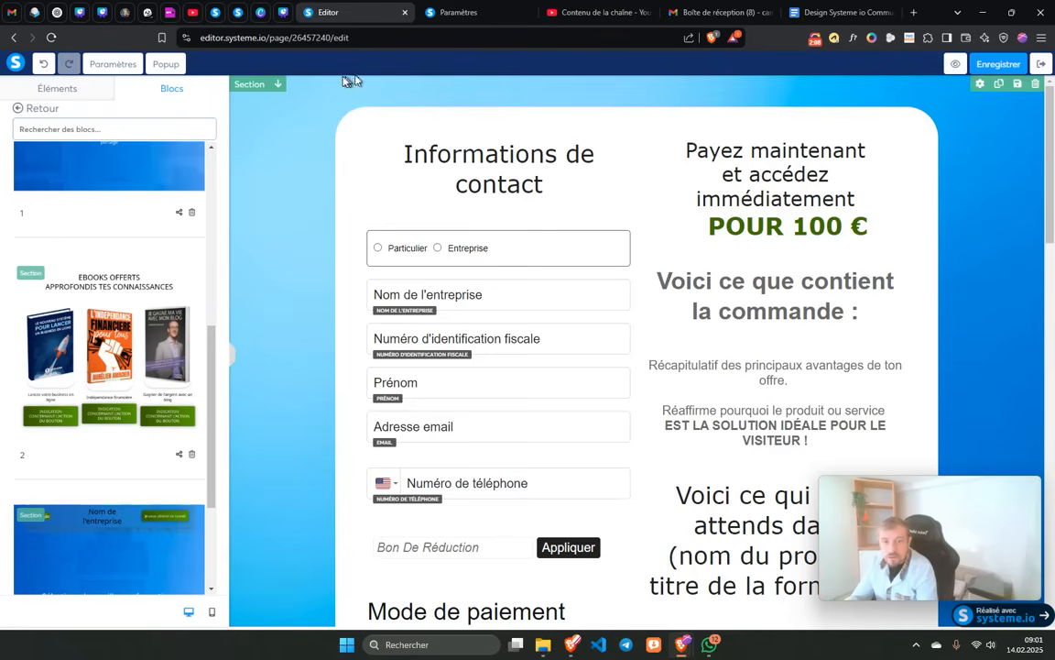
scroll(95, 448, down, 2)
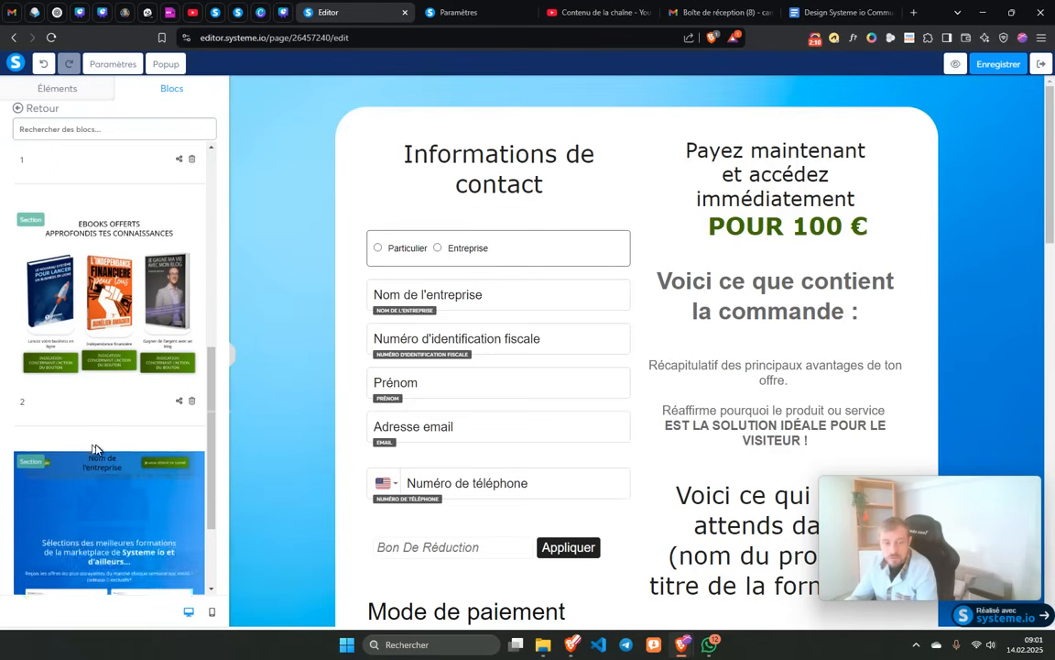
scroll(83, 463, up, 3)
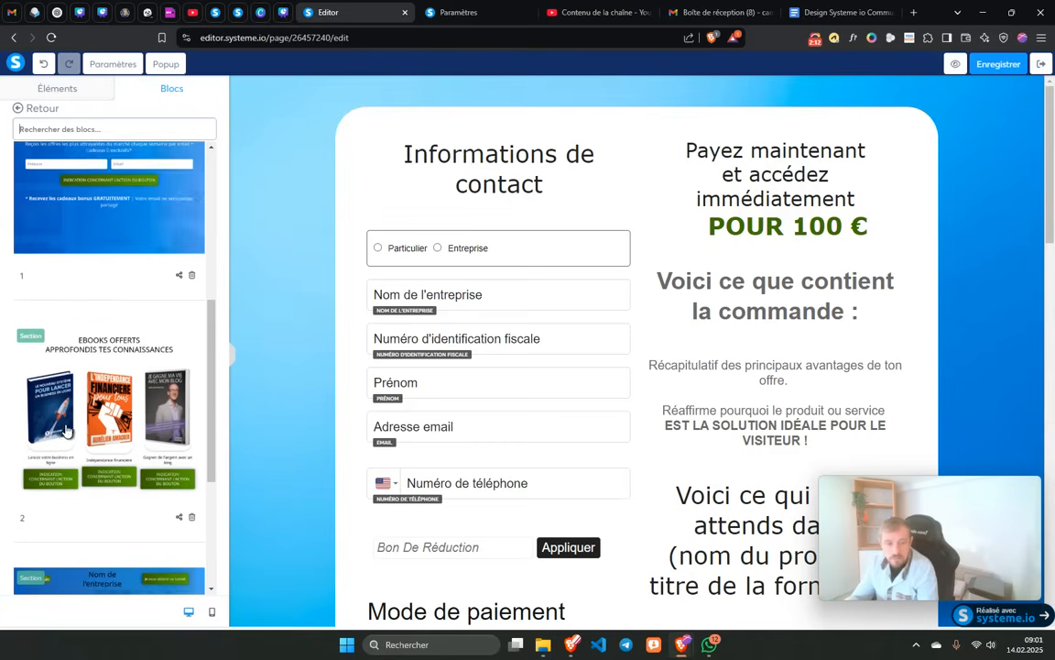
scroll(66, 431, down, 1)
drag(64, 383, 325, 85)
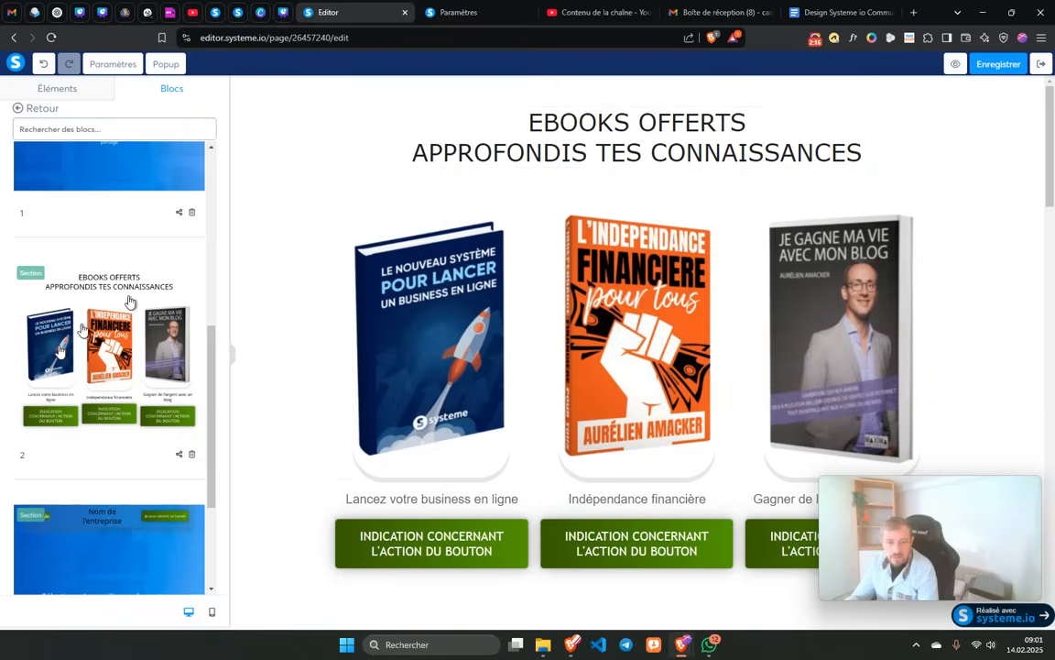
- Insert the saved opt-in section block titled 1 at the top of the payment page, above the EBOOKS OFFERTS section
scroll(82, 498, down, 2)
drag(94, 419, 346, 129)
scroll(436, 236, down, 10)
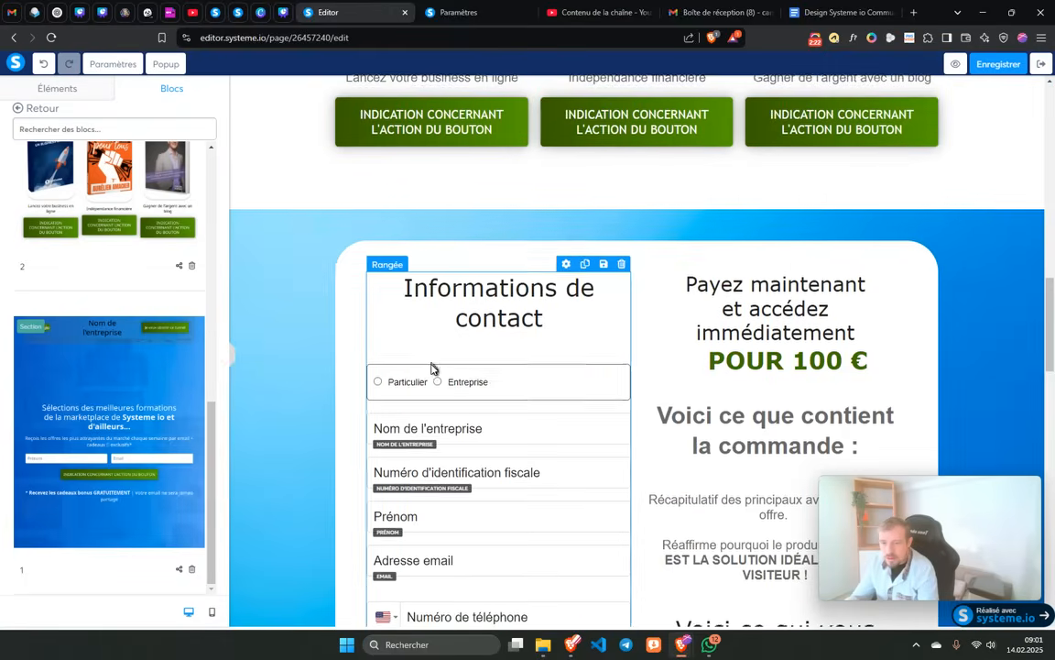
scroll(434, 362, down, 5)
scroll(436, 353, up, 3)
scroll(434, 357, up, 12)
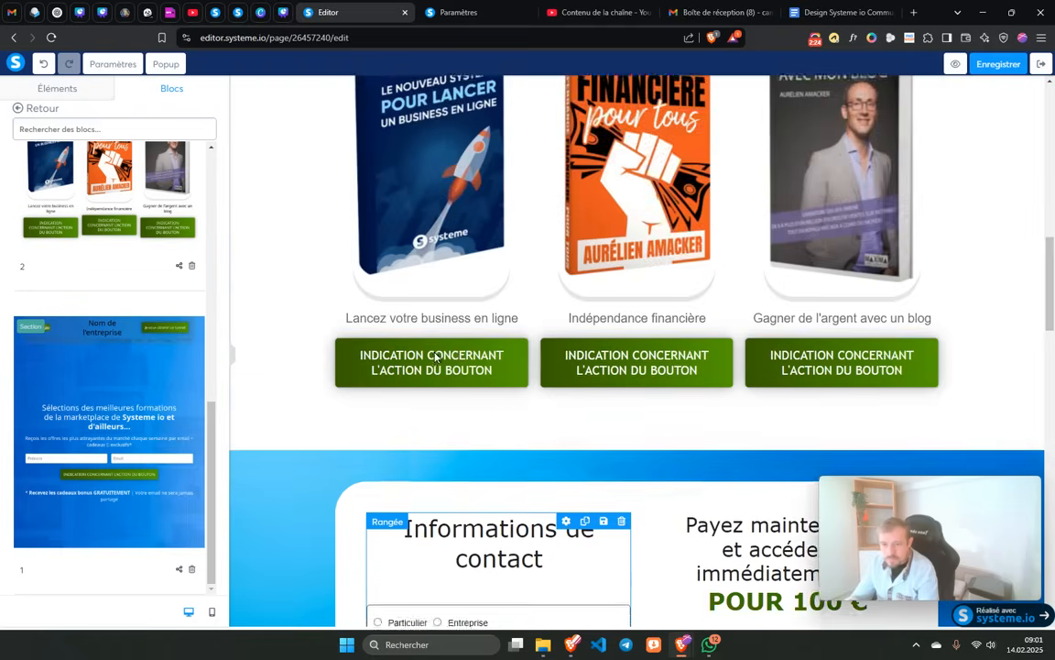
scroll(612, 154, up, 3)
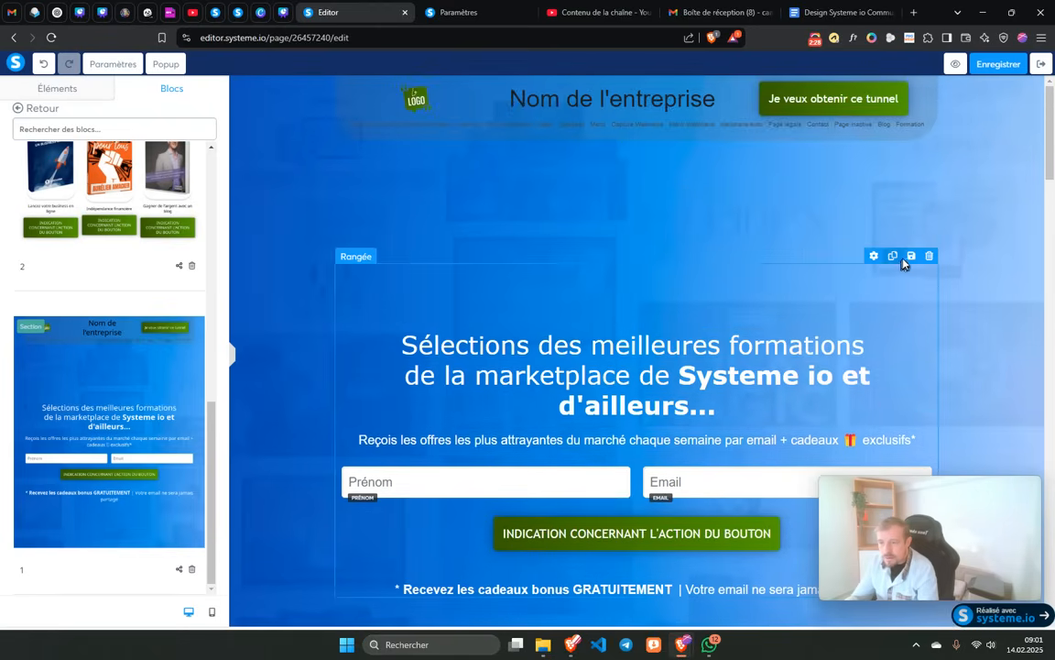
click(911, 258)
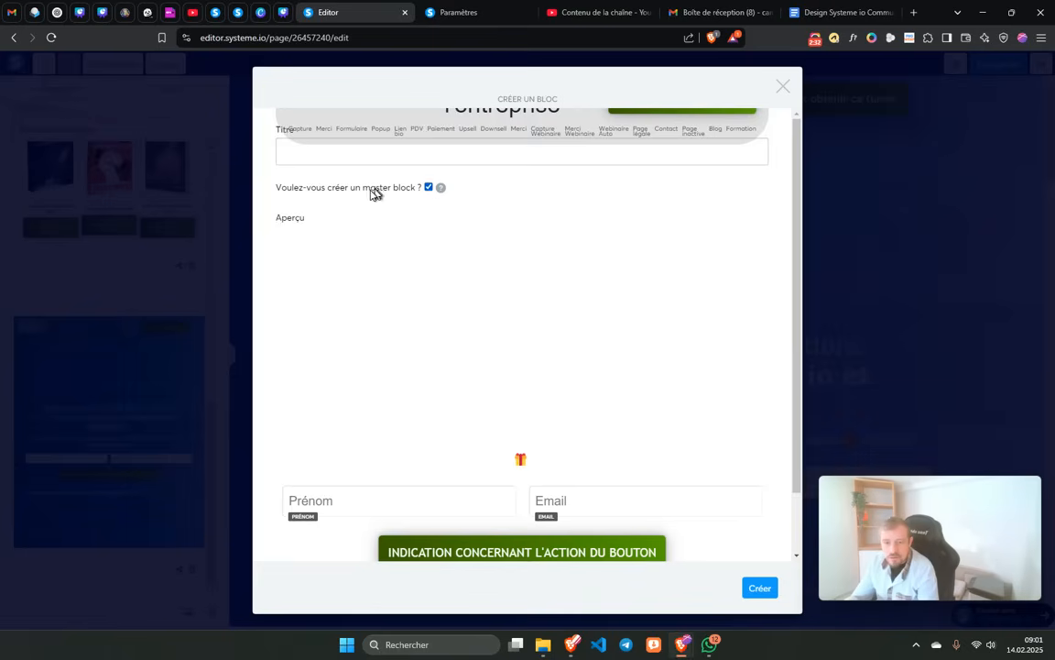
click(321, 154)
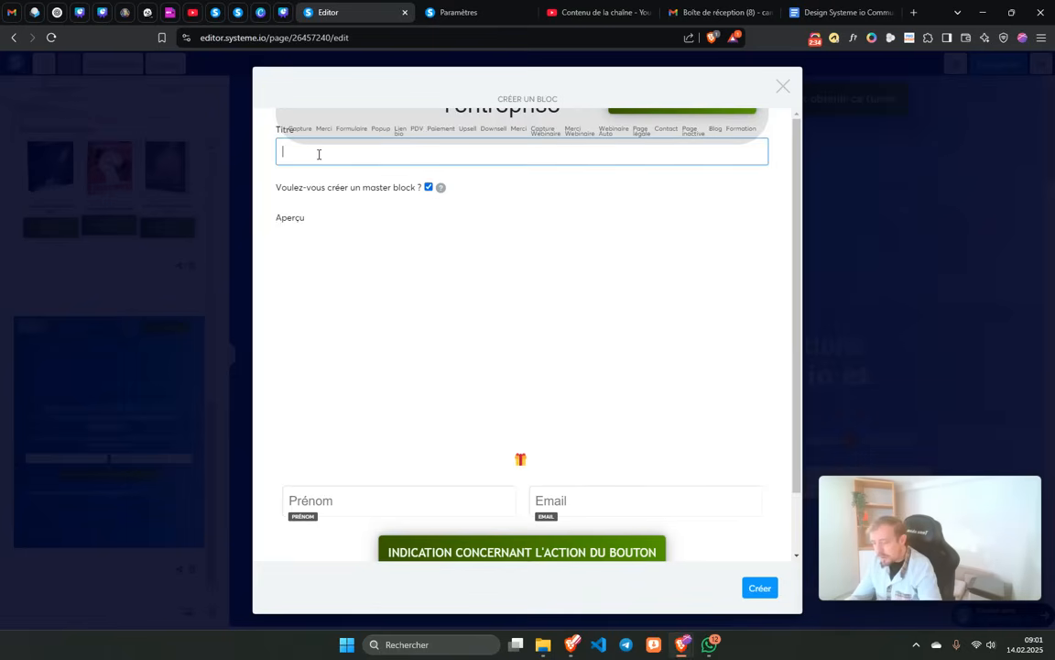
click(783, 86)
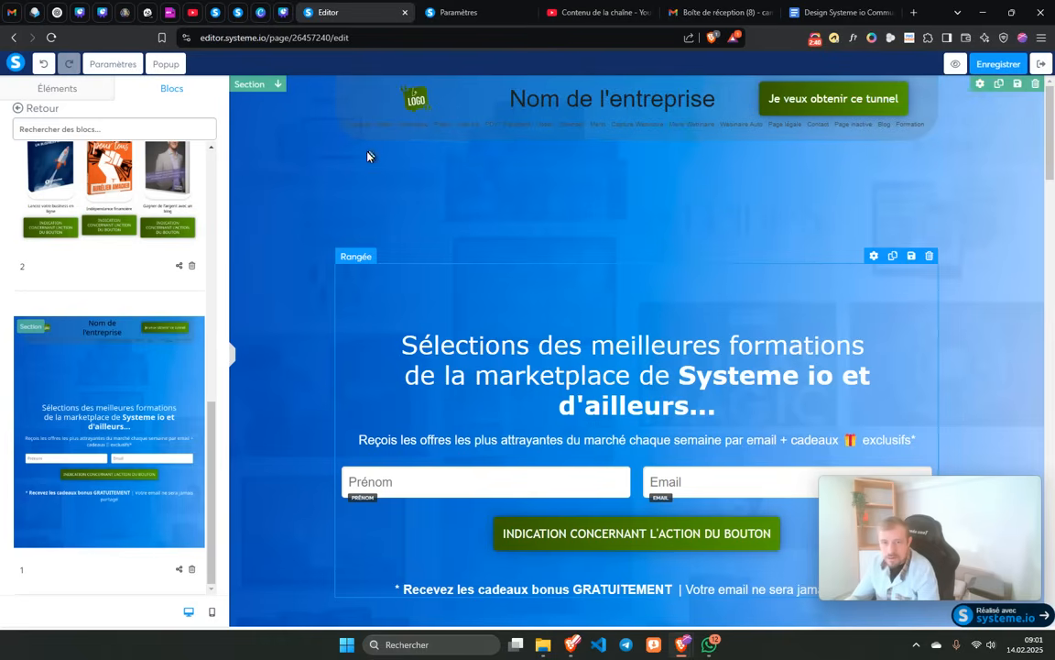
- Save the entire opt-in section at the top of the payment page as a master block titled Master capture / optin
scroll(368, 155, down, 2)
scroll(342, 219, up, 2)
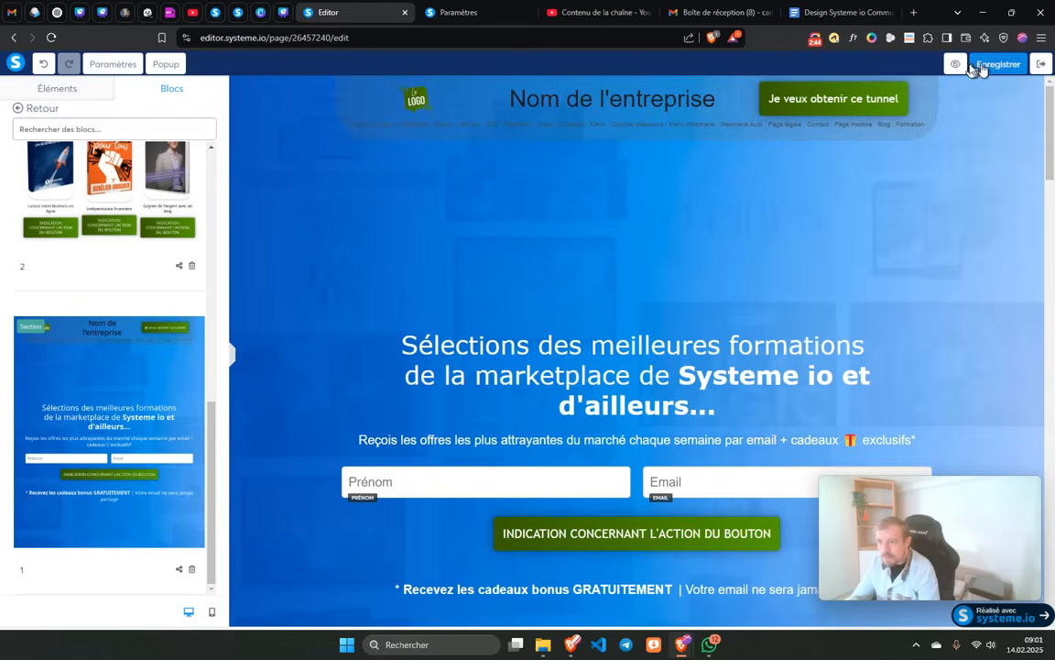
click(1017, 84)
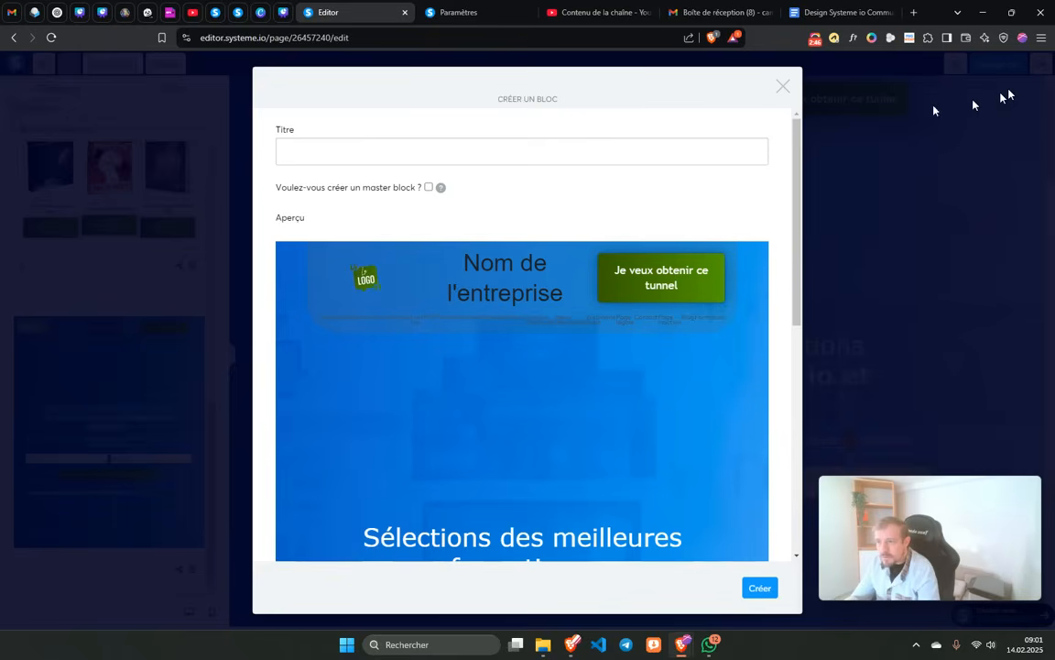
click(370, 160)
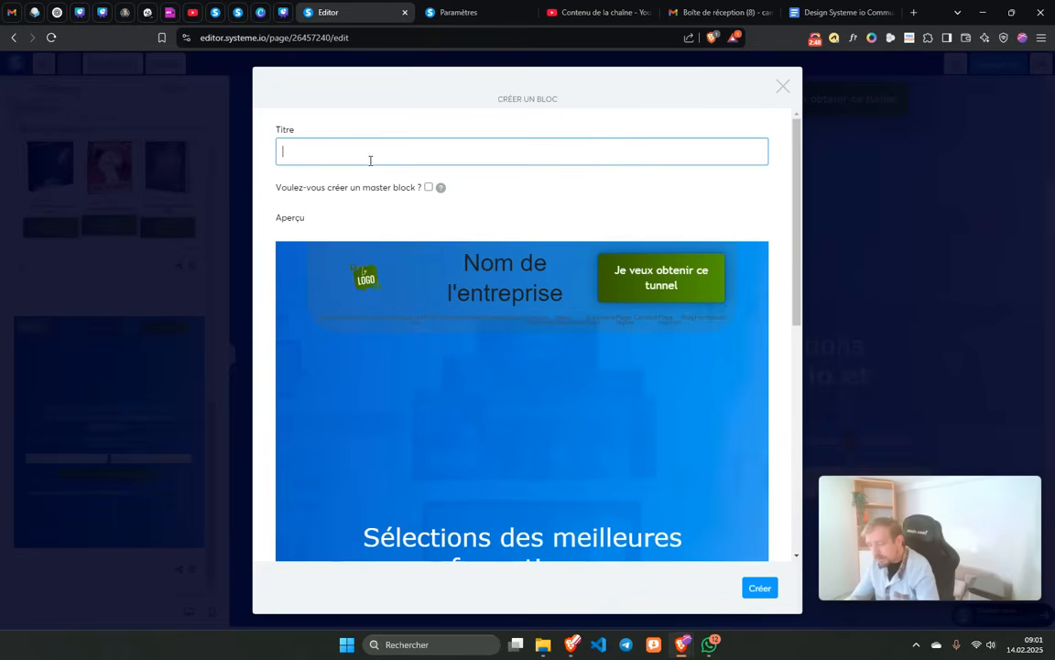
text(Master capture / optin)
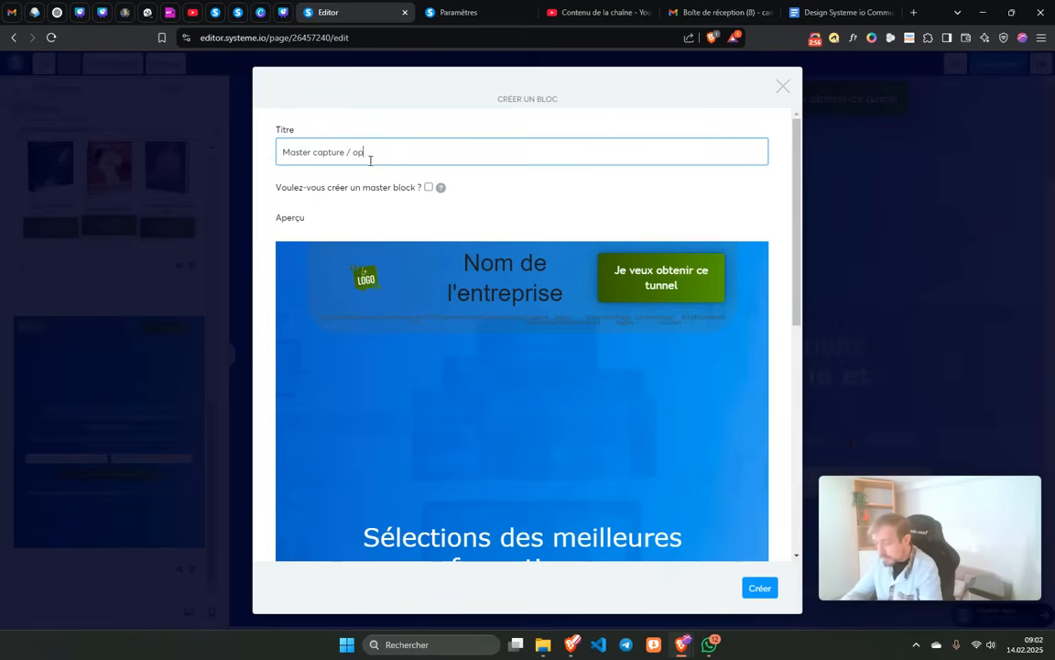
click(428, 188)
click(760, 587)
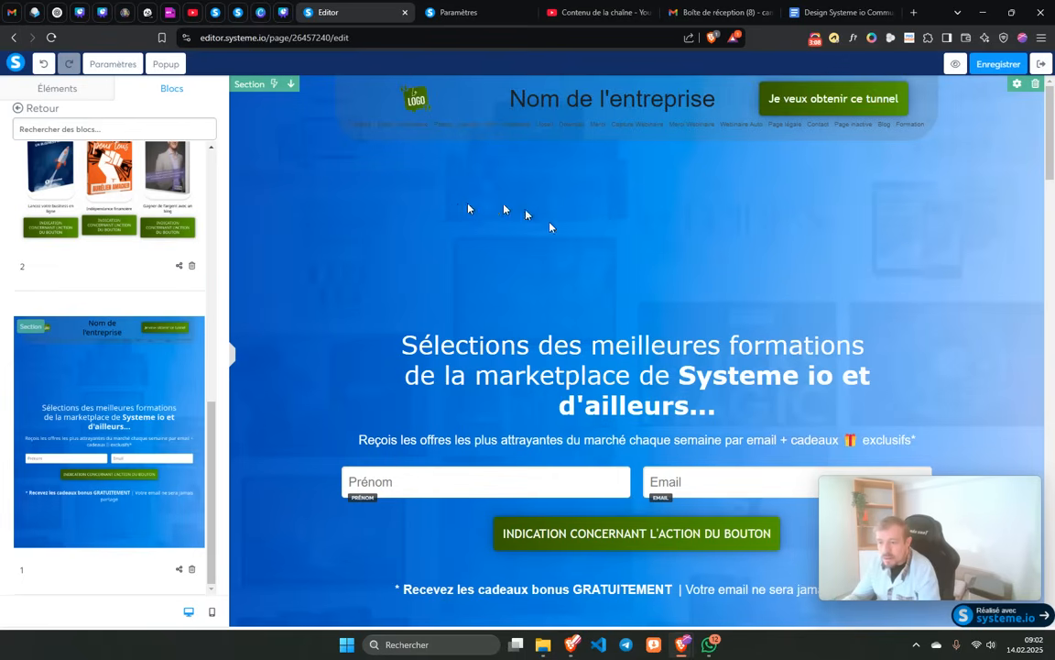
scroll(519, 271, down, 15)
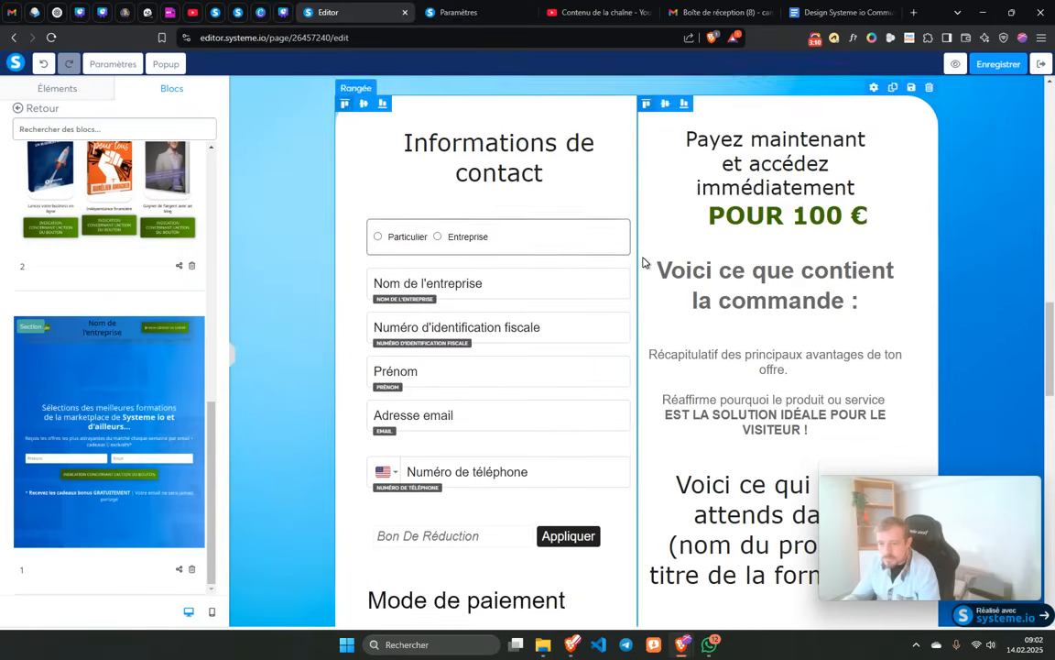
scroll(650, 275, down, 6)
scroll(641, 312, up, 7)
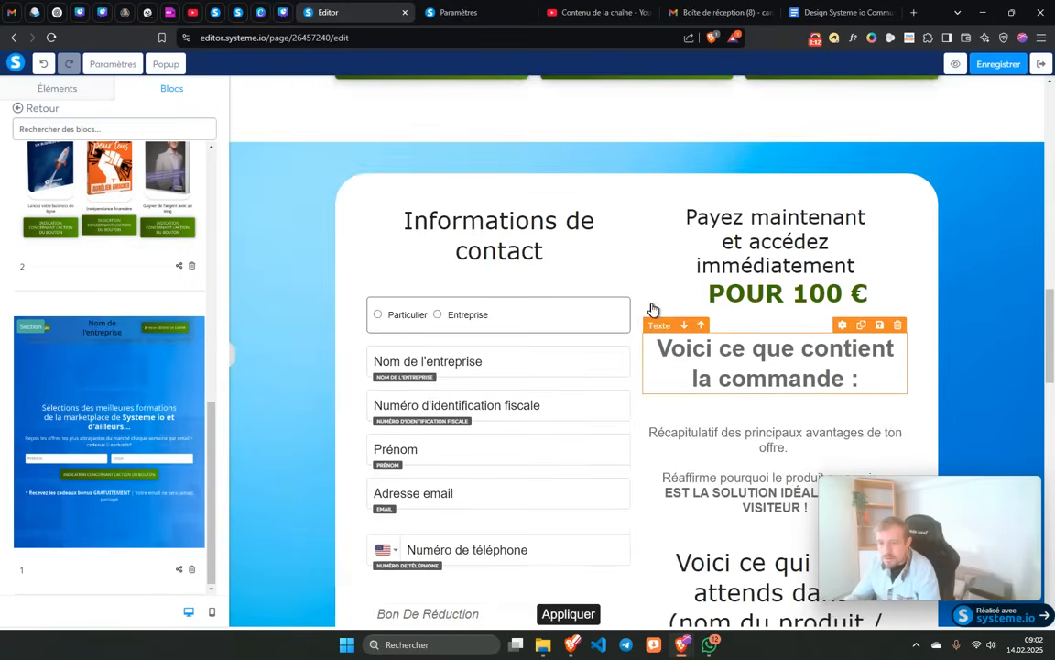
scroll(652, 309, up, 12)
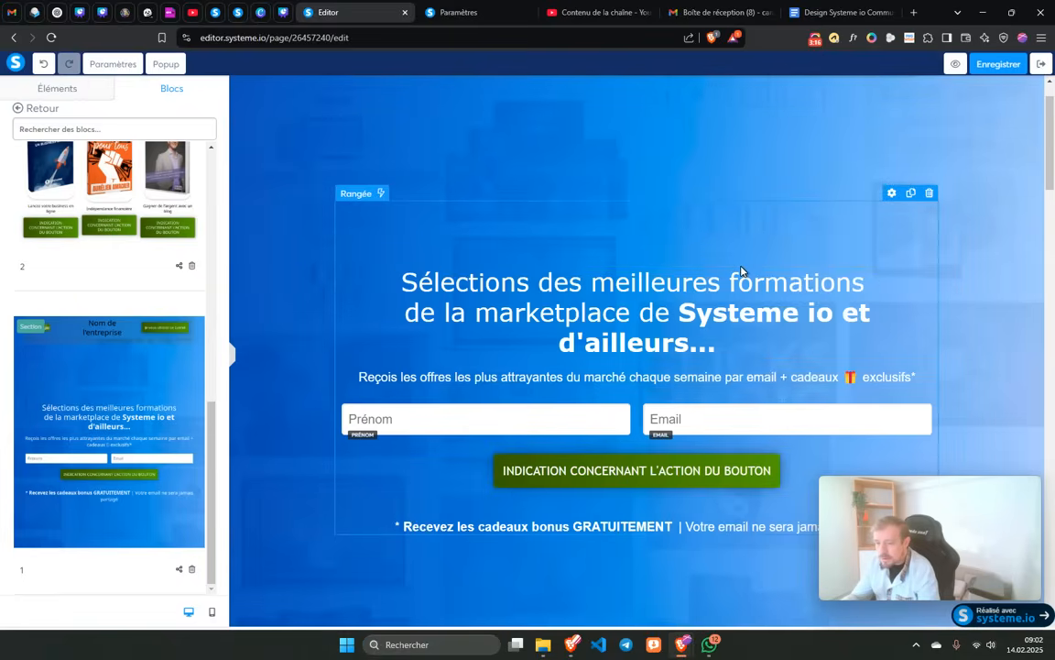
scroll(770, 330, down, 4)
scroll(786, 324, up, 4)
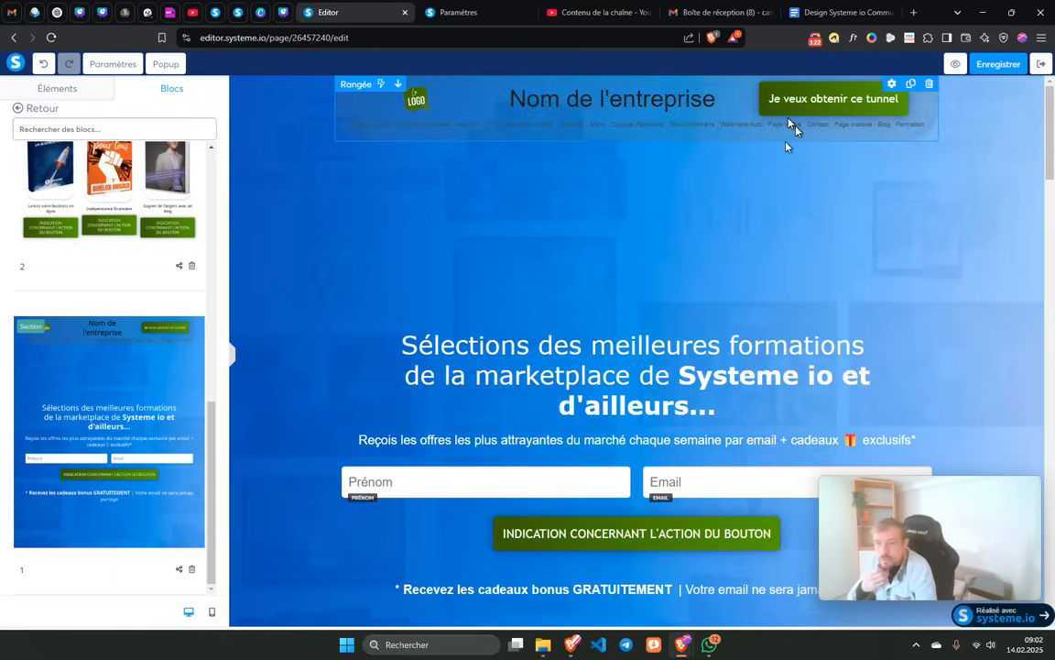
- Leave the payment page editor without saving the page changes
click(1040, 66)
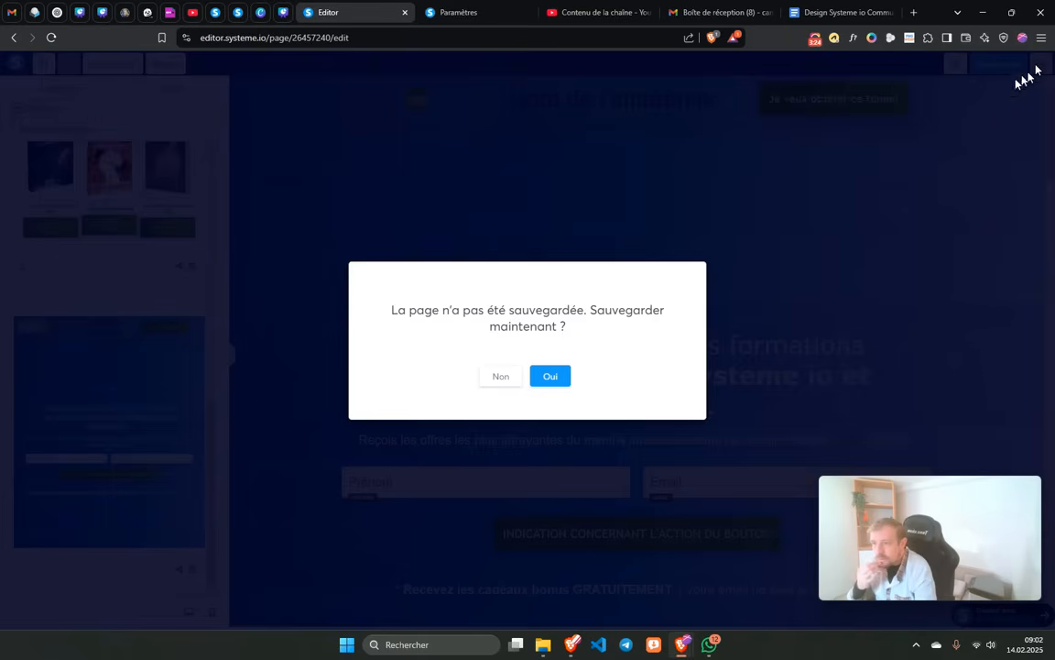
click(495, 377)
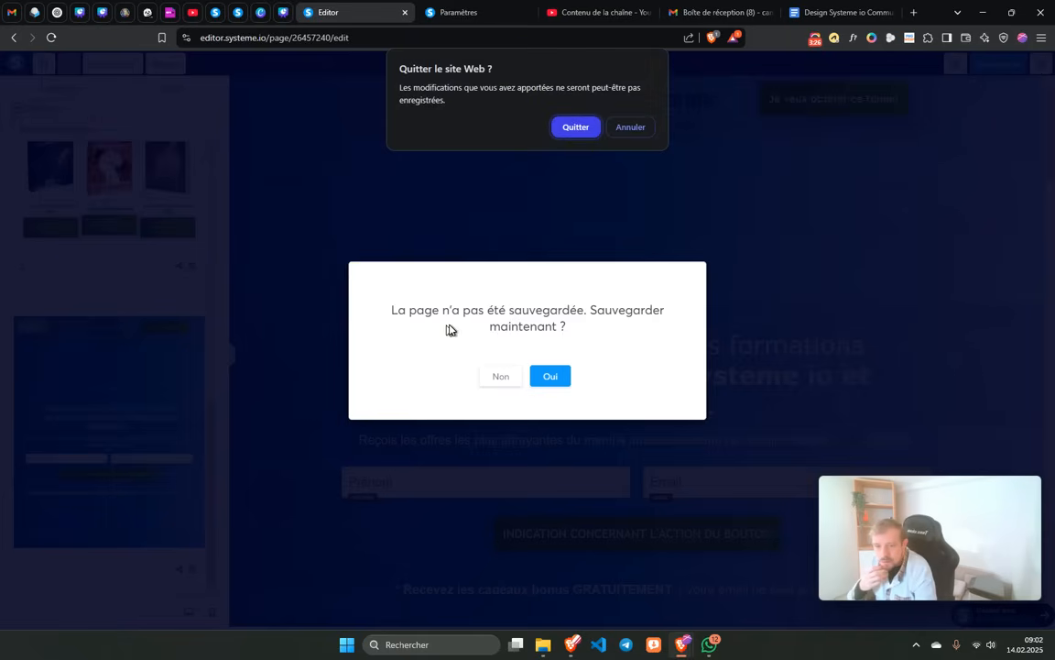
click(576, 127)
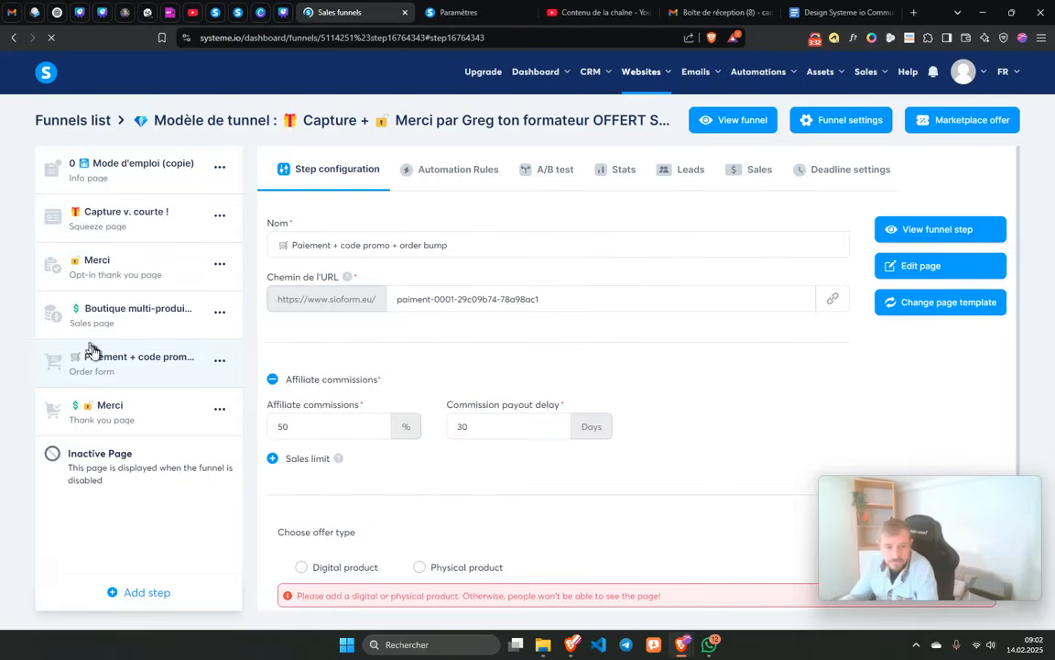
- View the published payment page and return to the funnel's step configuration
click(923, 228)
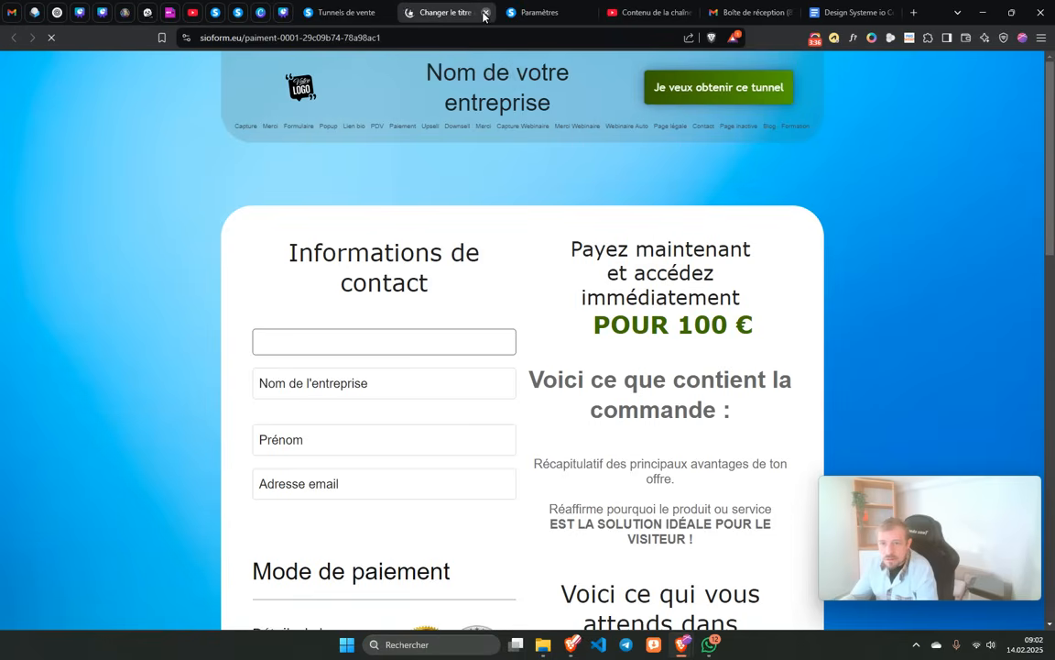
click(485, 13)
drag(129, 358, 678, 310)
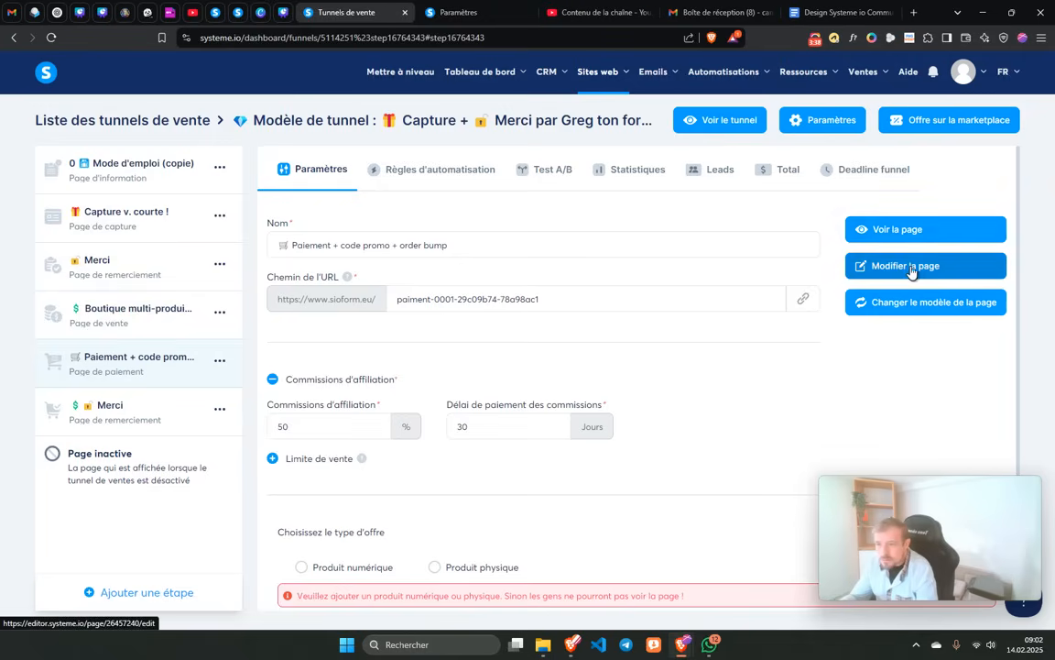
- Reopen the payment page for editing, decline restoring the unsaved session changes, and save the page before exiting
click(853, 266)
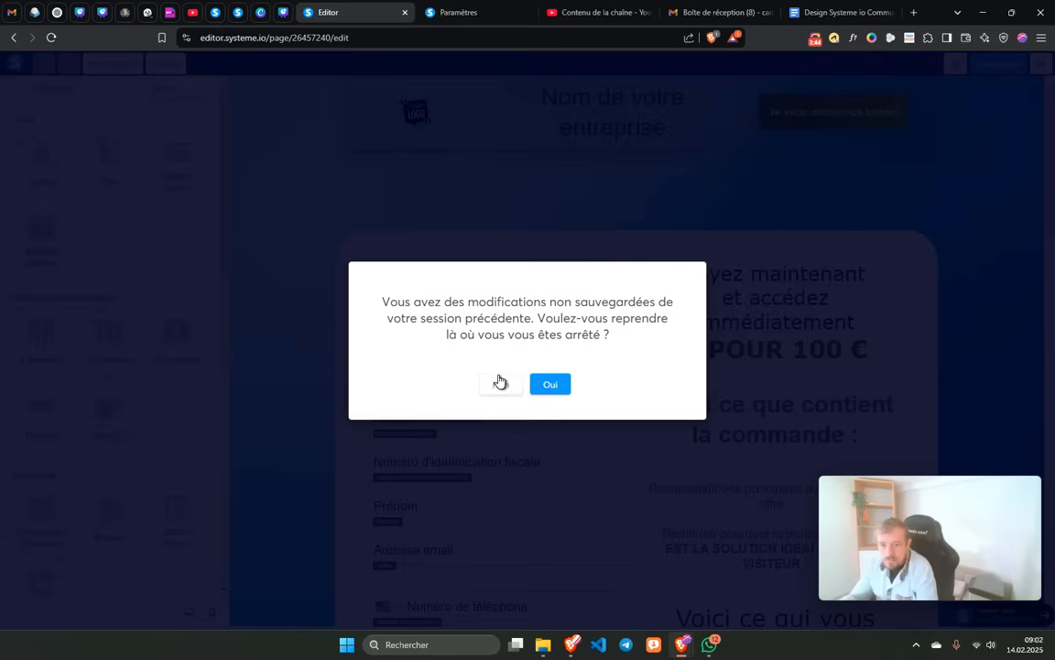
click(500, 383)
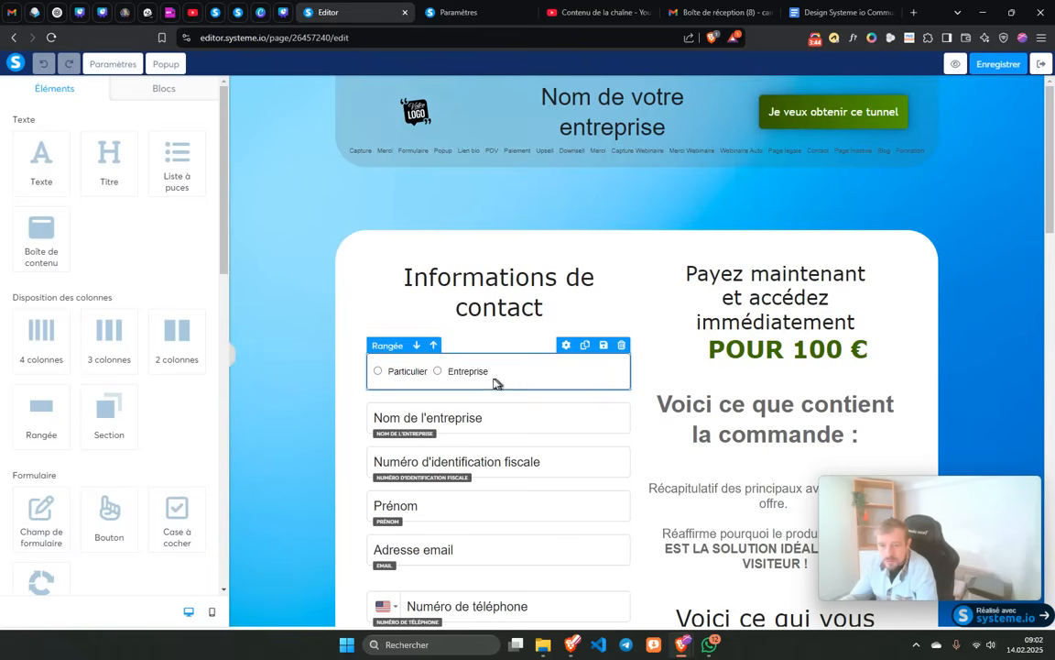
click(997, 73)
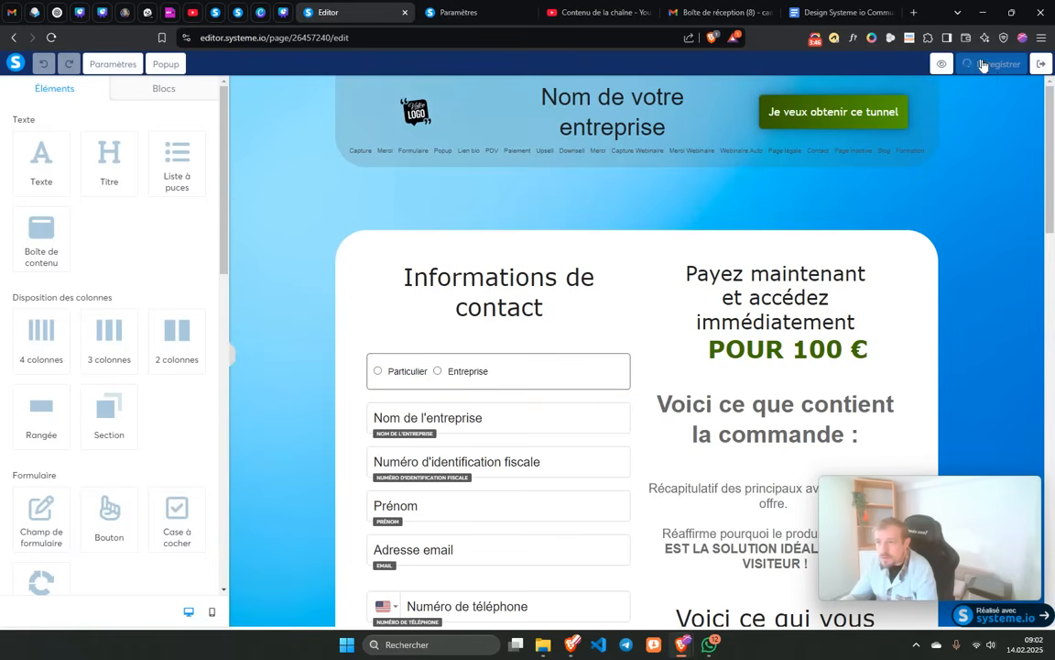
click(1042, 65)
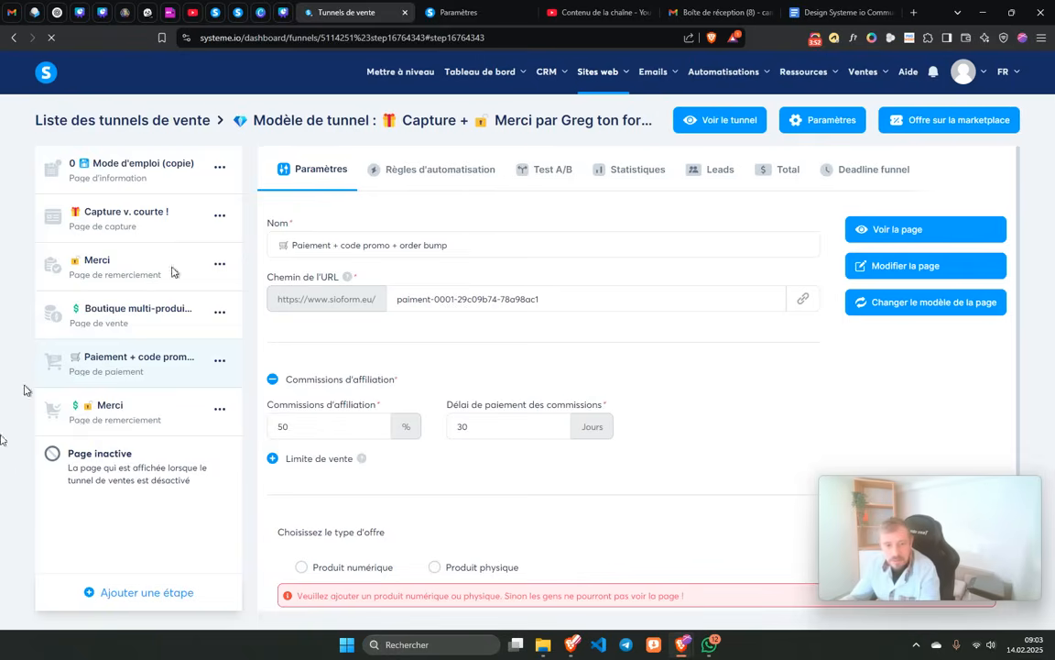
- Add a funnel step named Capture 1 with the type Page de capture
click(137, 592)
click(390, 320)
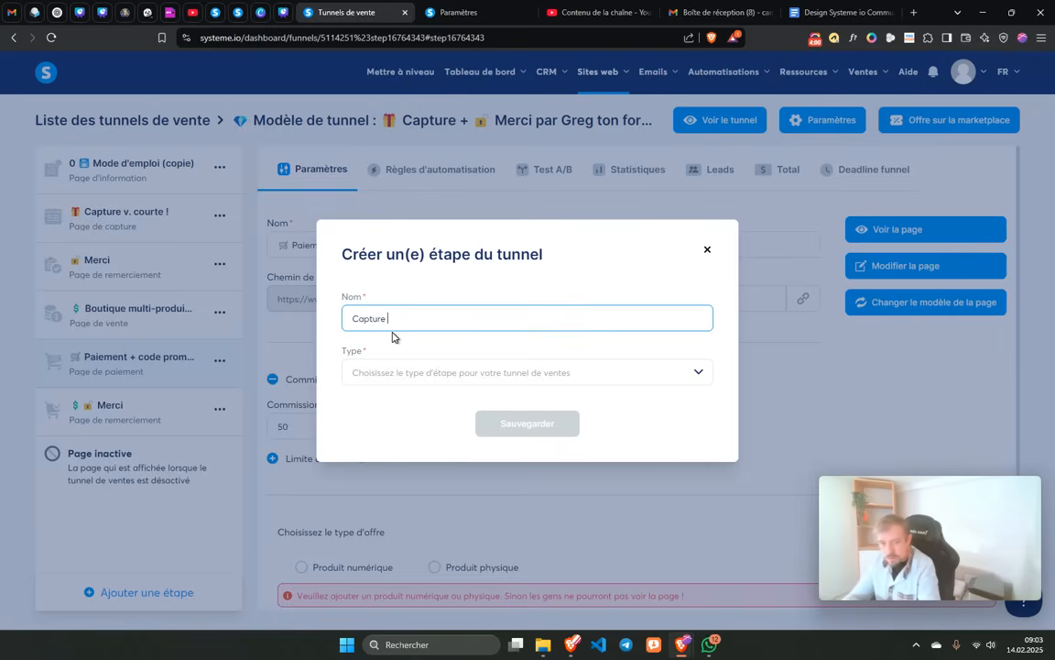
click(353, 374)
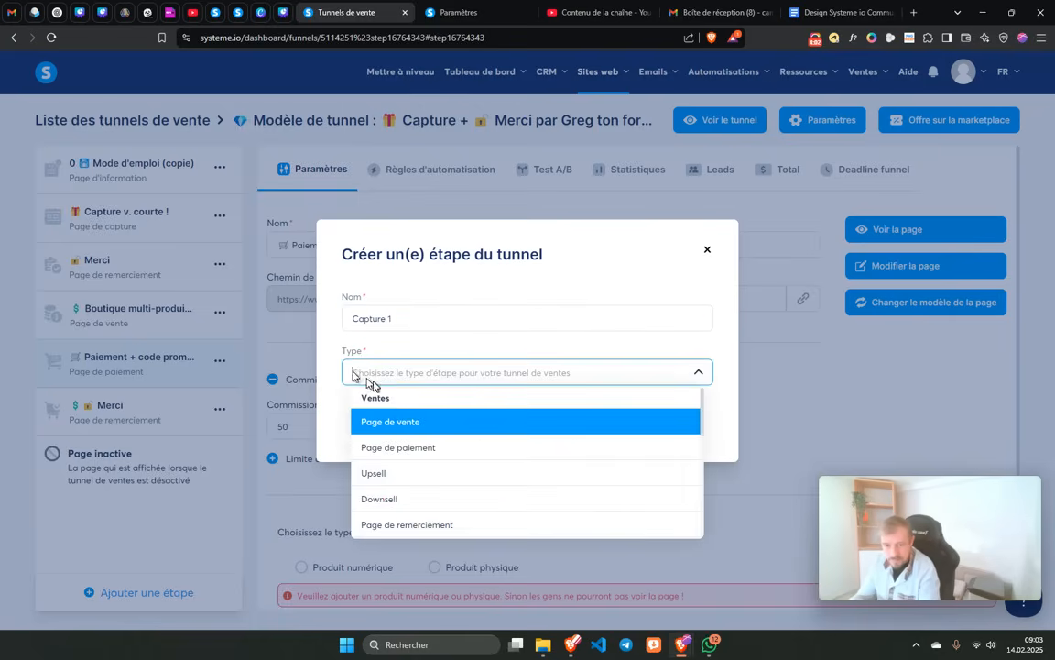
scroll(403, 458, down, 5)
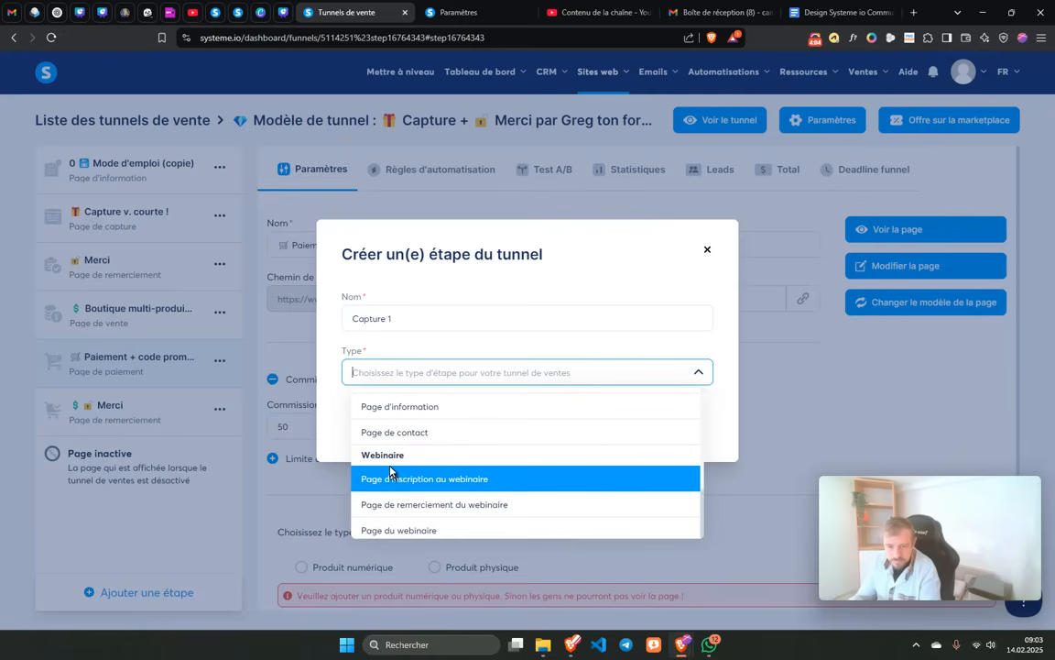
scroll(394, 472, up, 5)
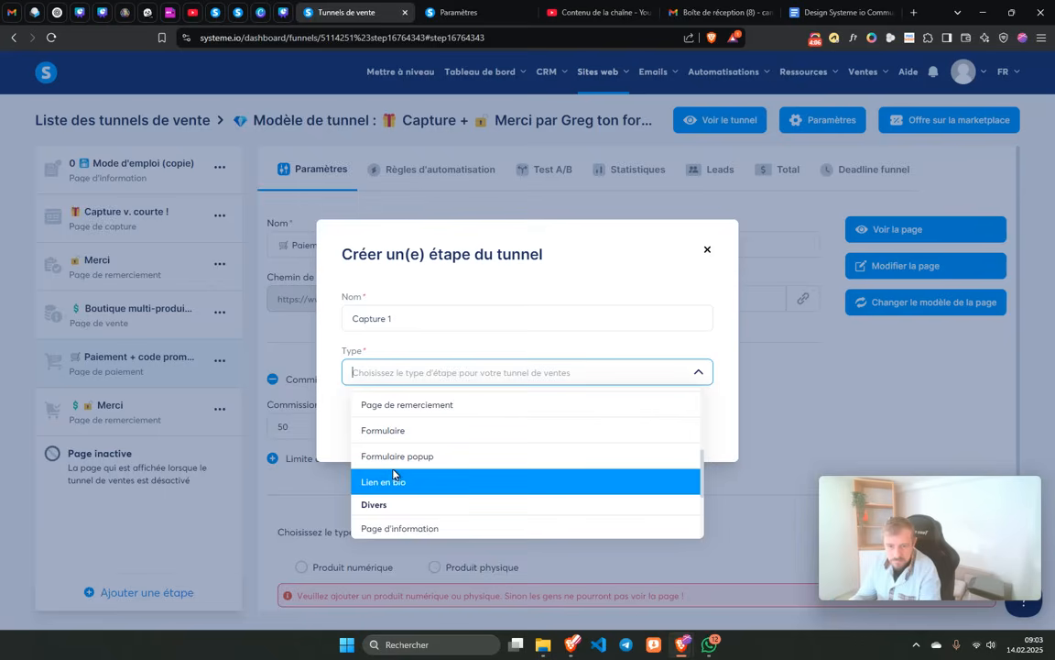
click(389, 440)
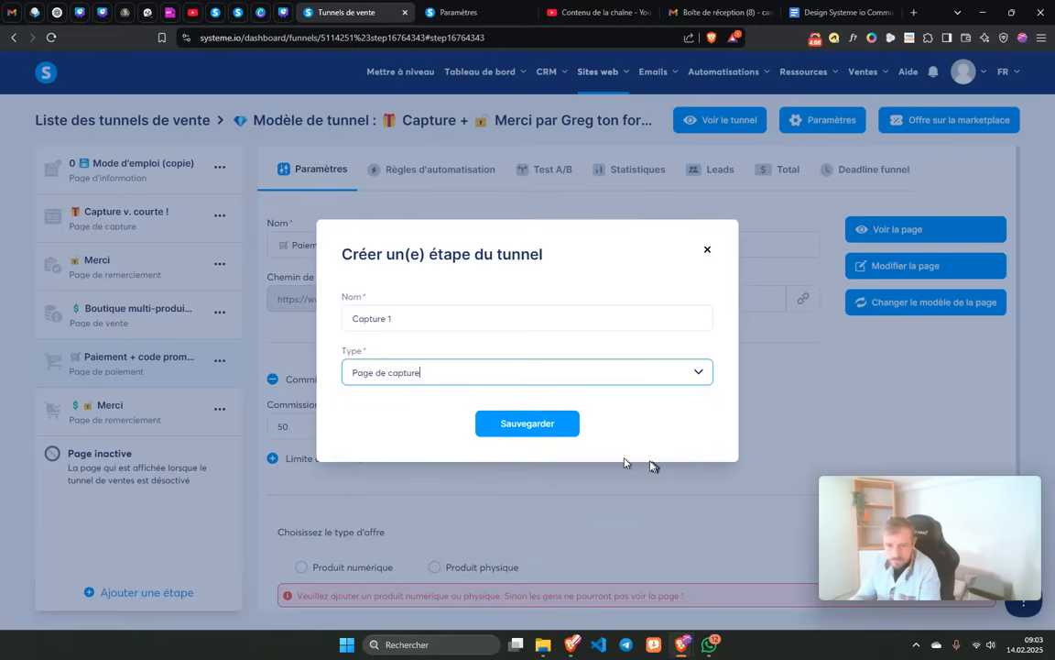
click(570, 424)
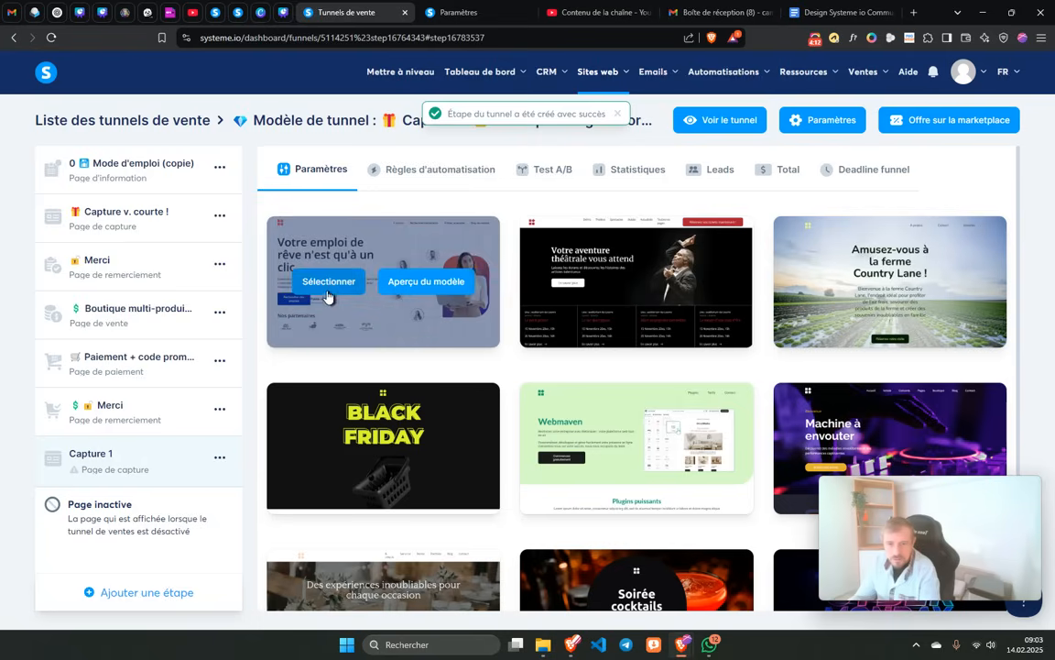
- Apply the template headed "Votre emploi de rêve n'est qu'à un clic" to Capture 1 and open the page for editing
click(346, 280)
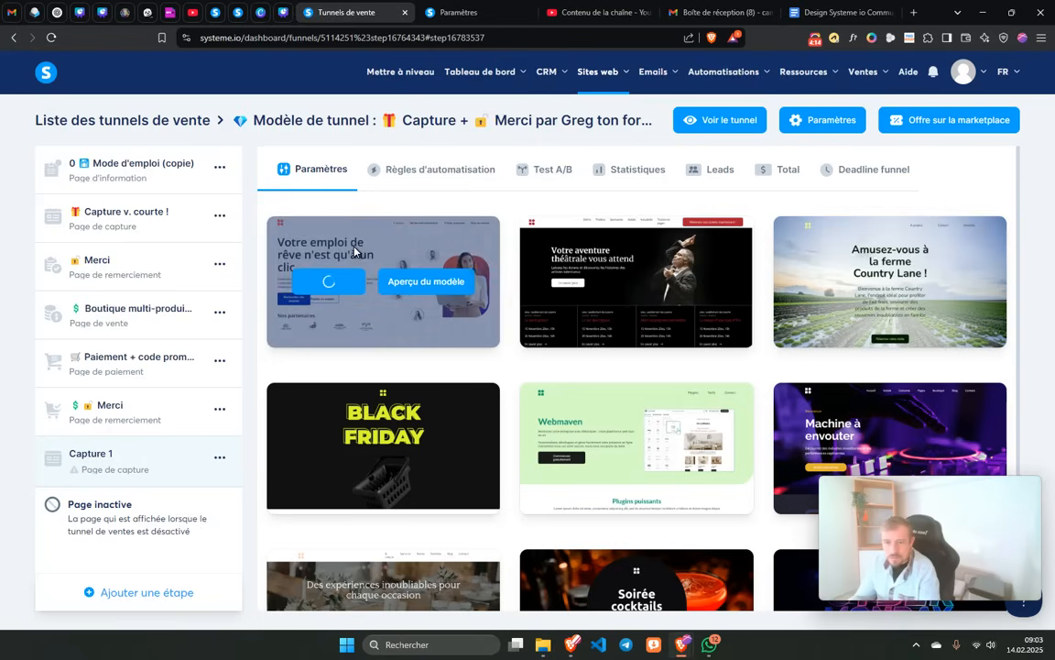
click(866, 266)
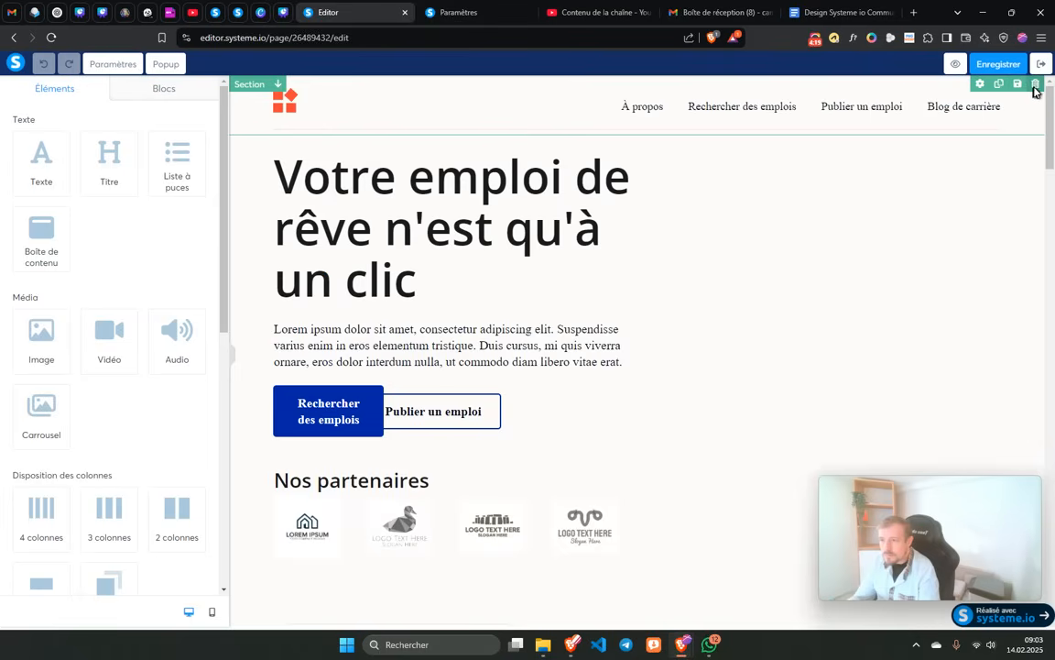
- Delete all of the template's sections from the Capture 1 page, confirming each deletion, until the page is empty
click(1036, 84)
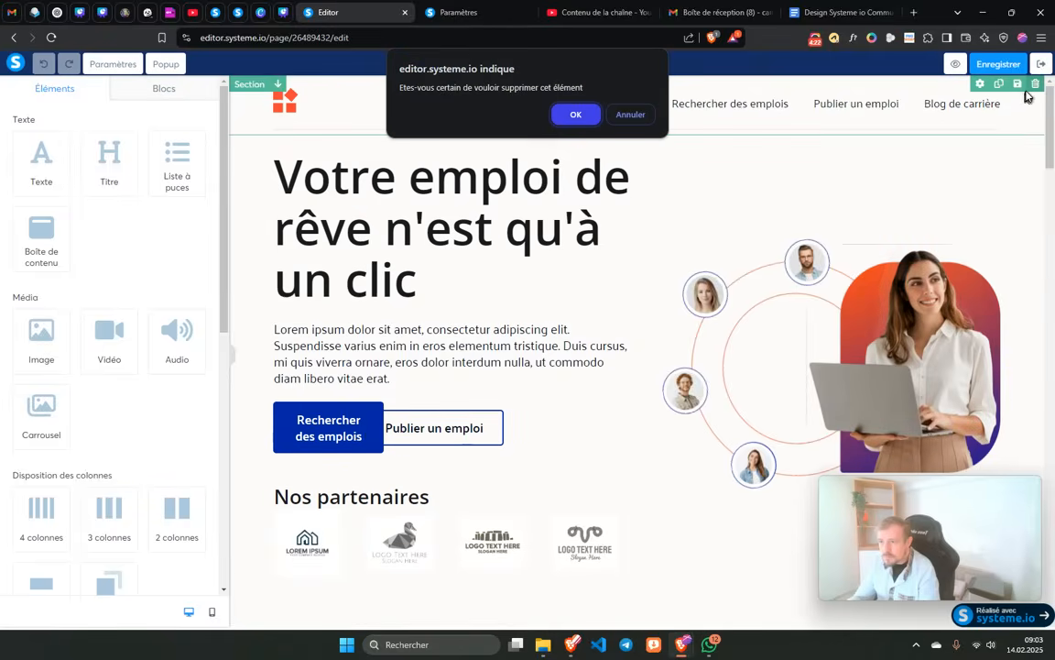
key(Return)
click(1036, 84)
key(Return)
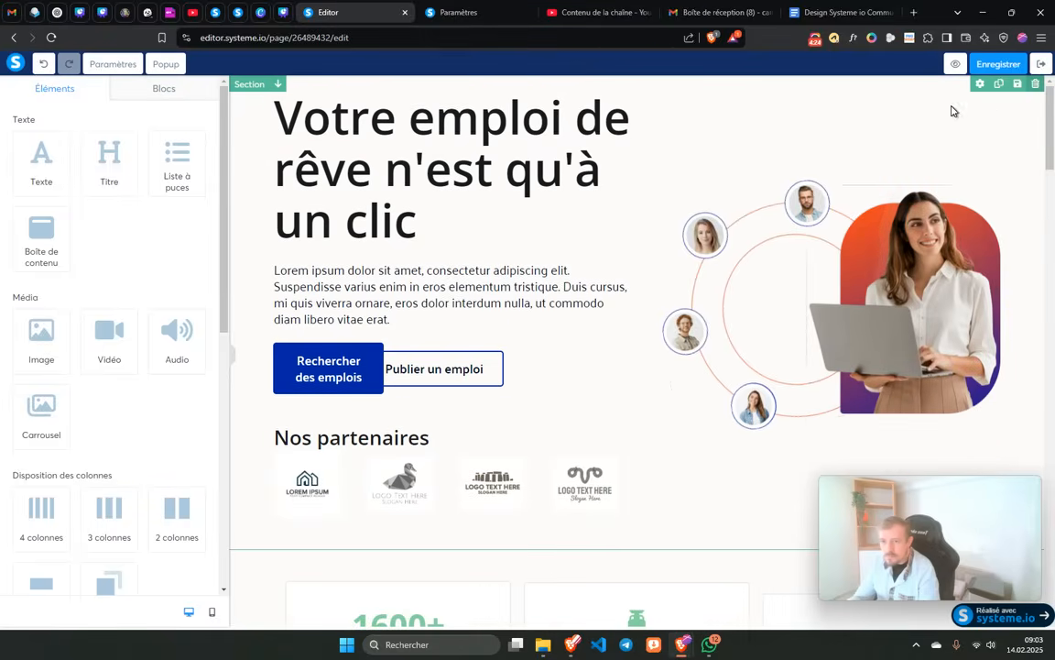
click(1034, 84)
key(Return)
click(1035, 84)
key(Return)
click(1035, 84)
key(Return)
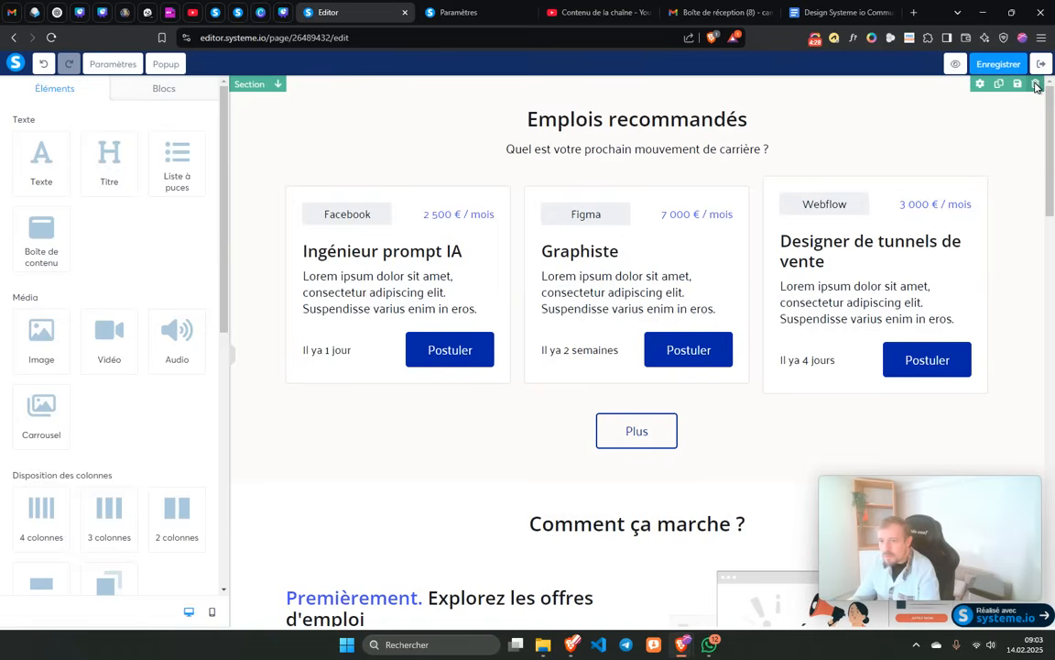
click(1035, 83)
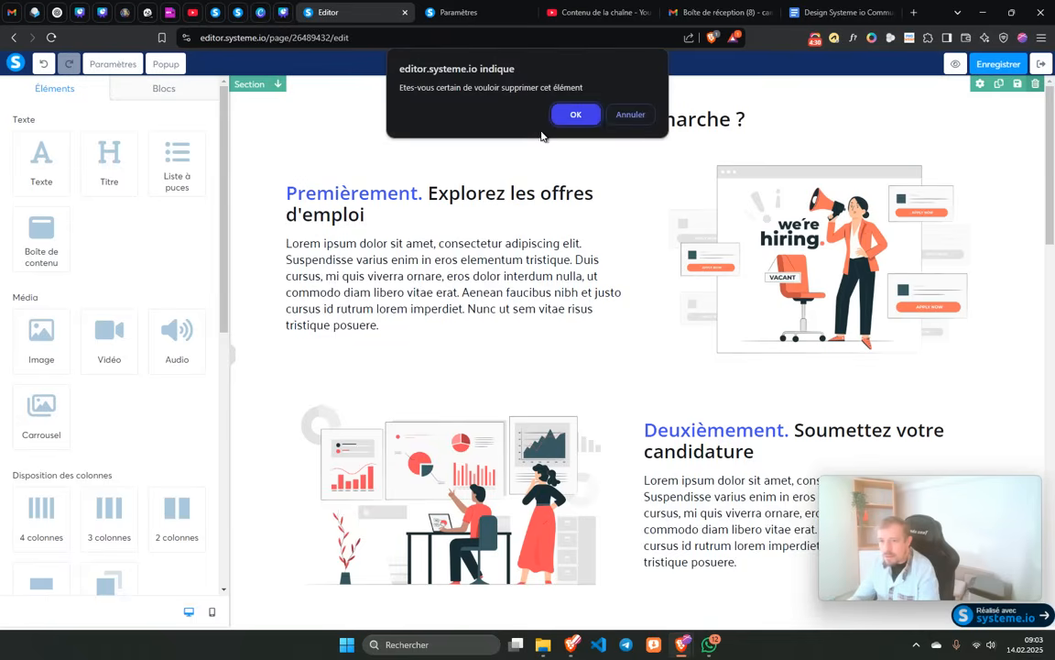
key(Return)
click(1035, 83)
key(Return)
click(1036, 84)
key(Return)
click(1035, 84)
key(Return)
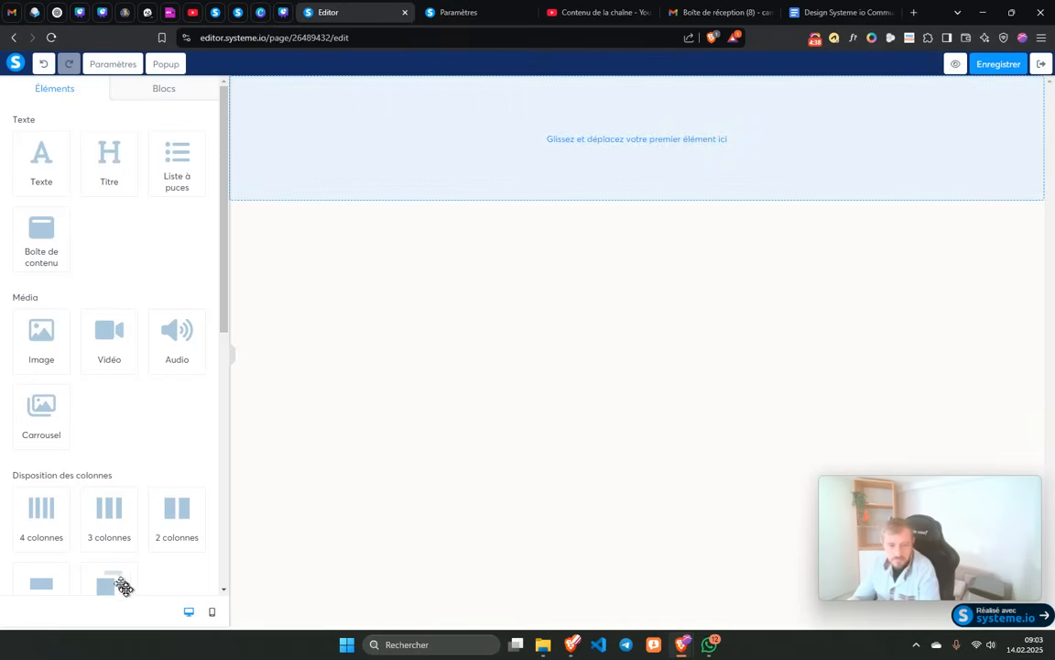
- Insert the saved block 2-a, the ebooks section, from Mes blocs into the empty page
click(156, 85)
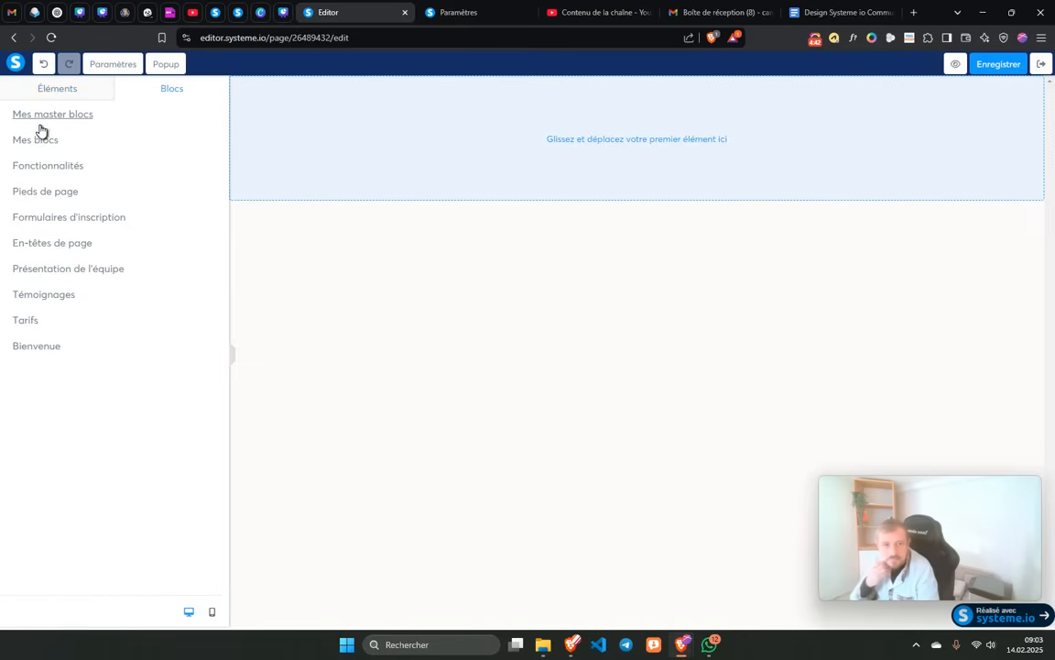
click(30, 141)
scroll(120, 381, down, 2)
scroll(114, 377, up, 2)
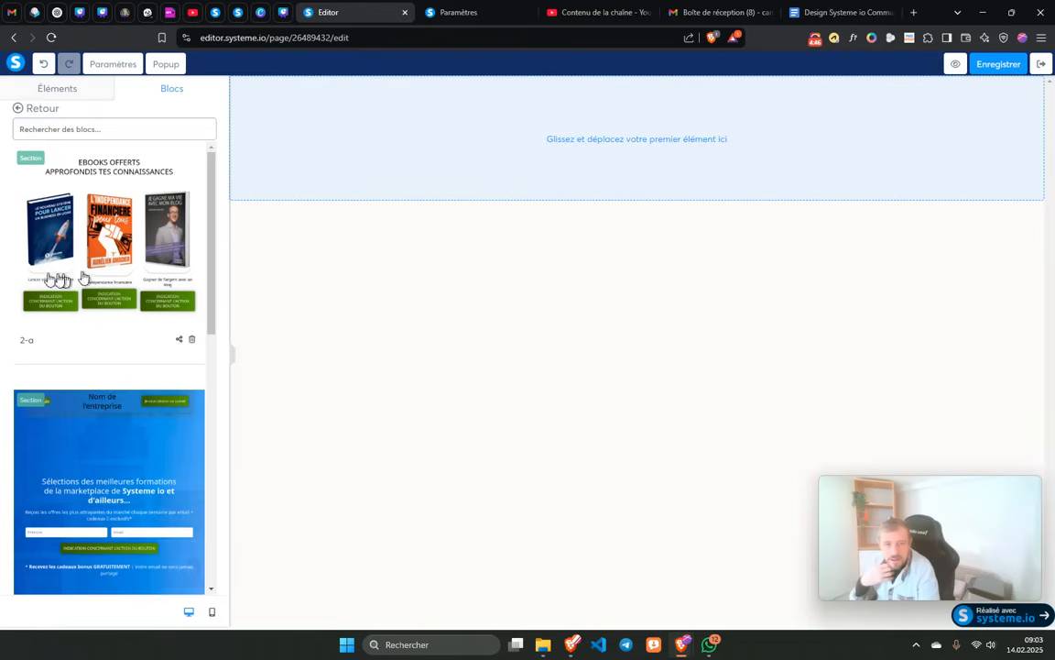
drag(88, 225, 360, 141)
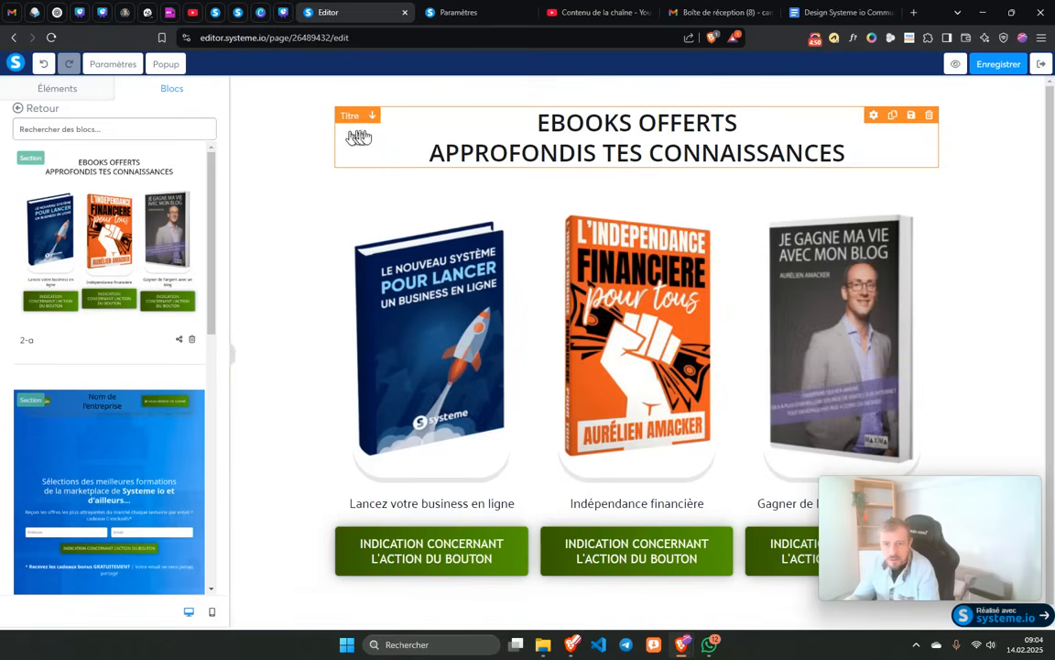
- Insert the Master capture / optin block from Mes master blocs above the ebooks section
click(16, 109)
click(35, 133)
drag(49, 211, 258, 95)
- Add the number 3 before EBOOKS so the section heading's first line reads "3 EBOOKS OFFERTS"
scroll(448, 266, down, 6)
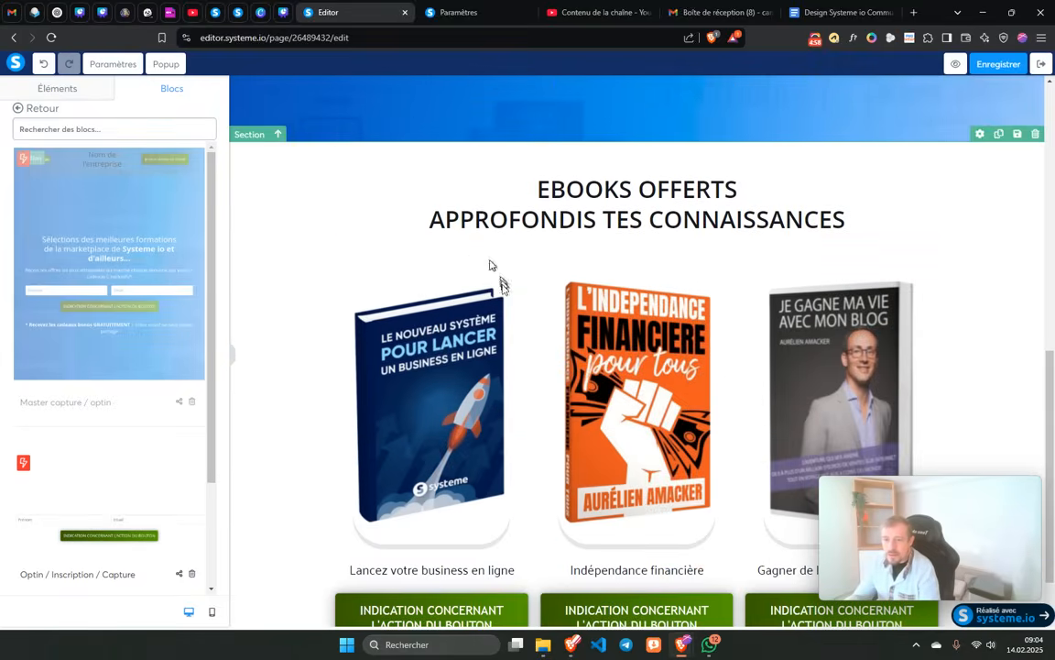
click(538, 191)
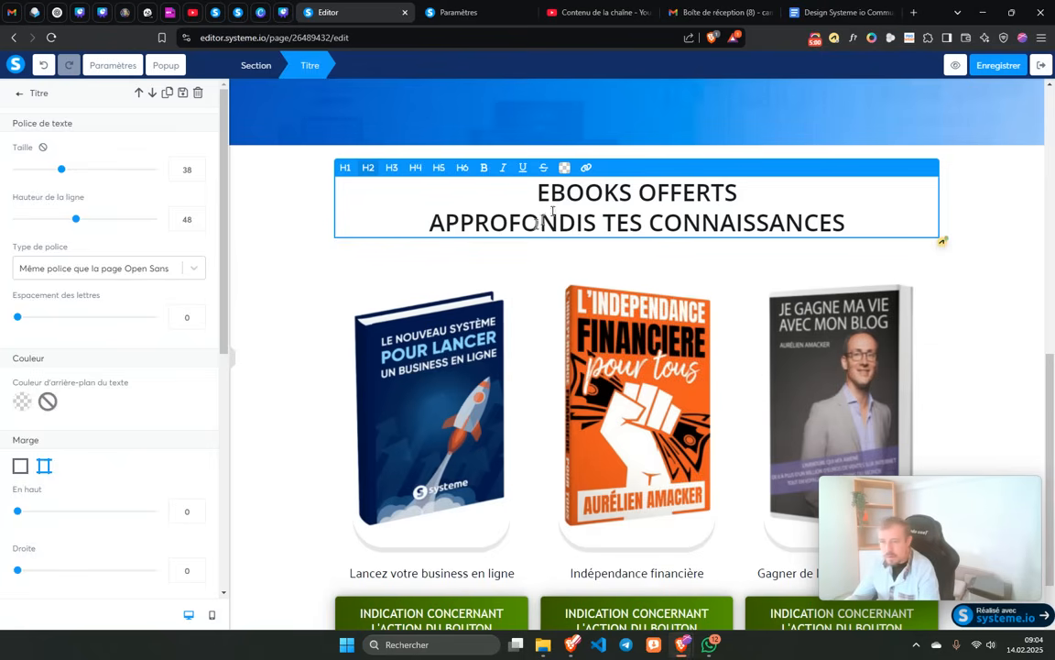
text(3)
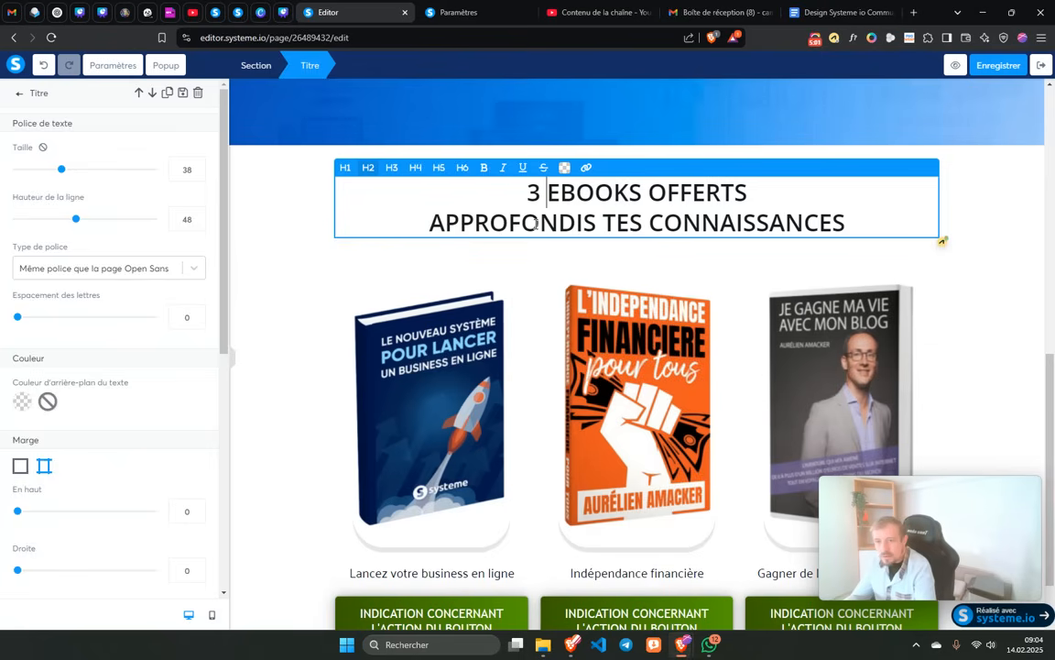
click(487, 263)
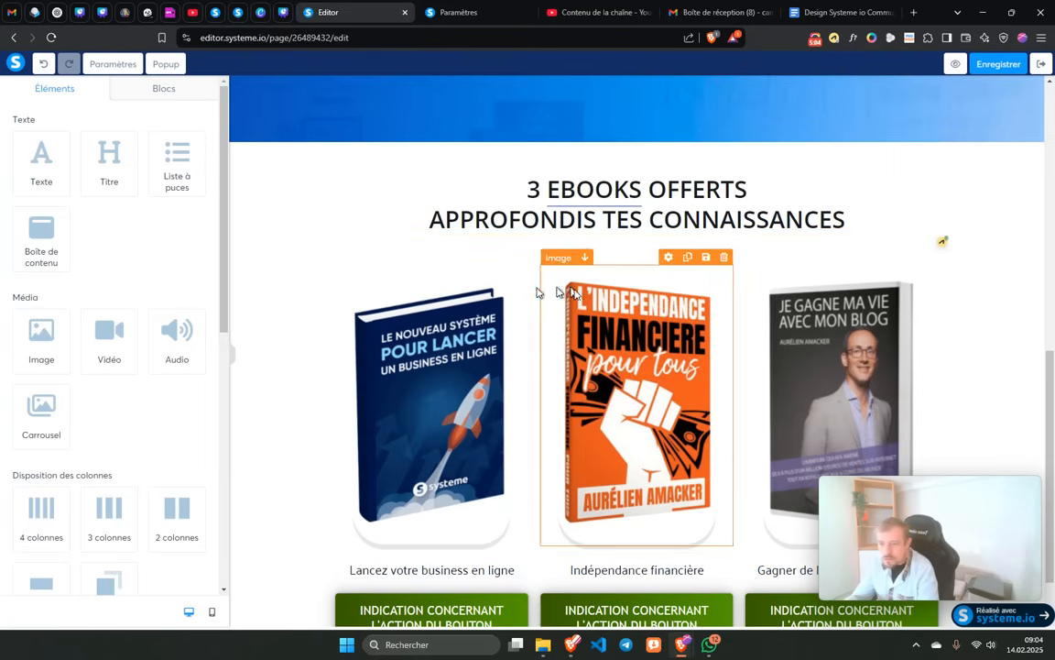
- Add the number 10 to the master block's main heading so its first line reads "Sélections des 10 meilleures formations"
scroll(540, 288, down, 1)
scroll(530, 284, up, 3)
scroll(527, 278, up, 2)
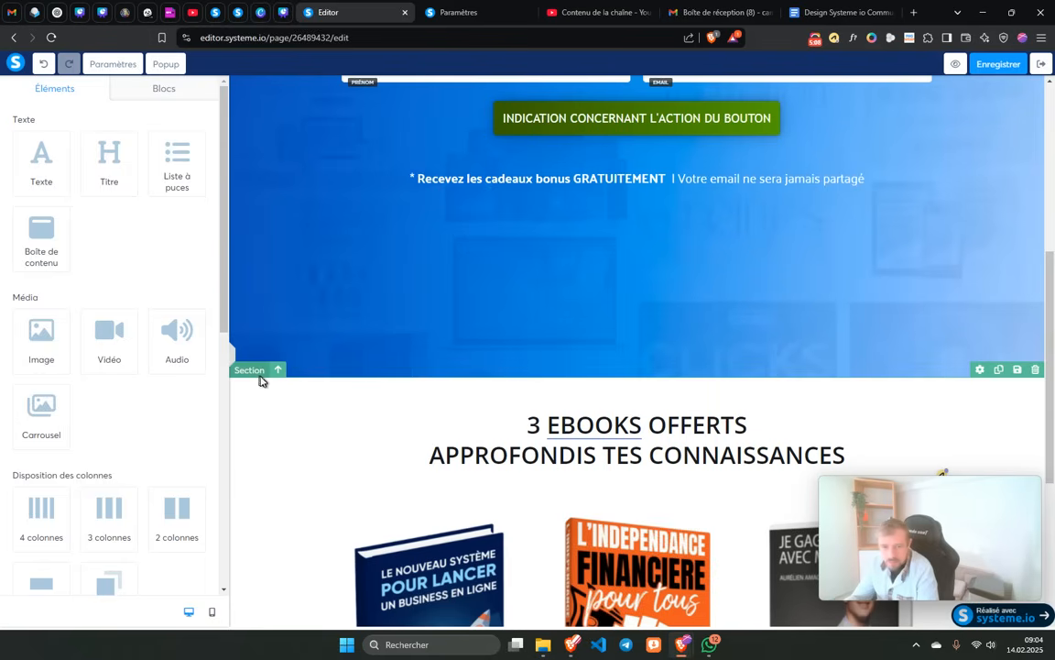
scroll(347, 429, up, 4)
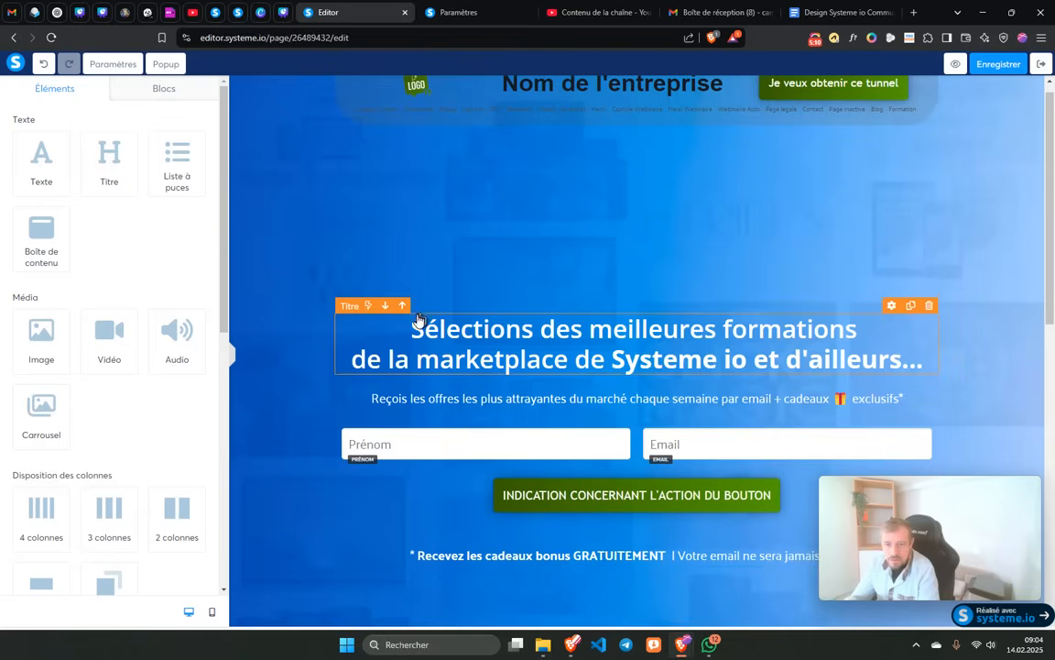
scroll(359, 266, up, 1)
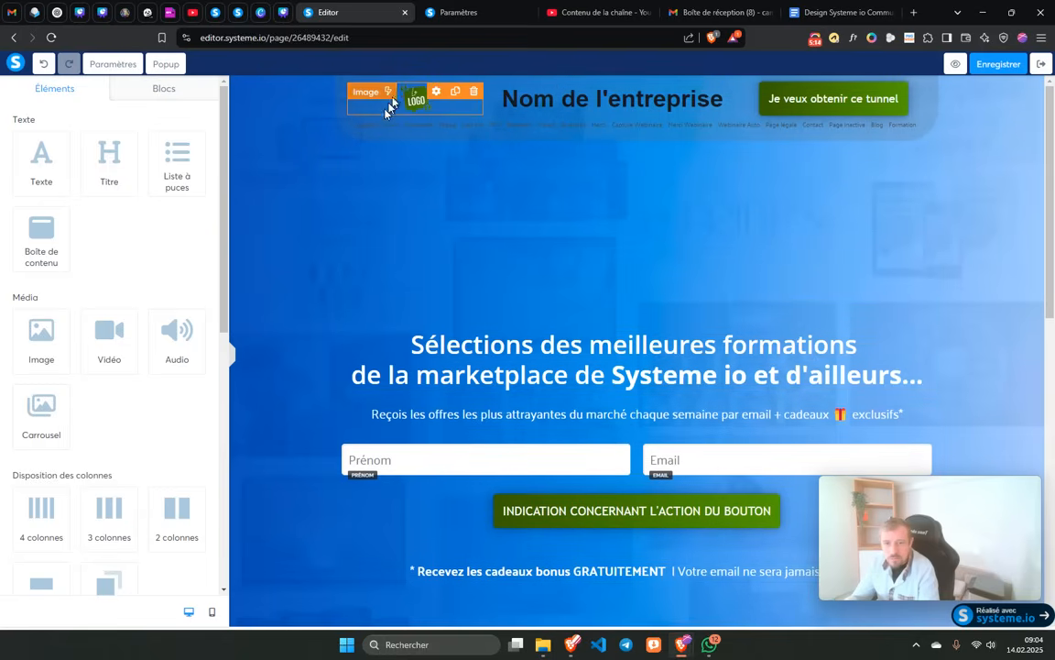
click(503, 341)
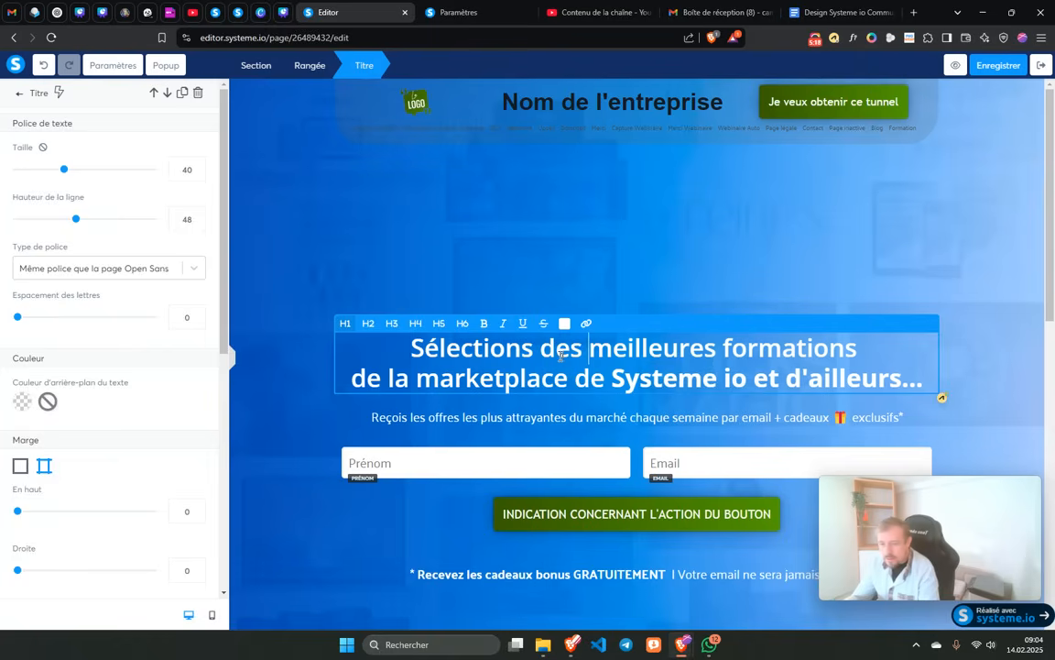
text(10)
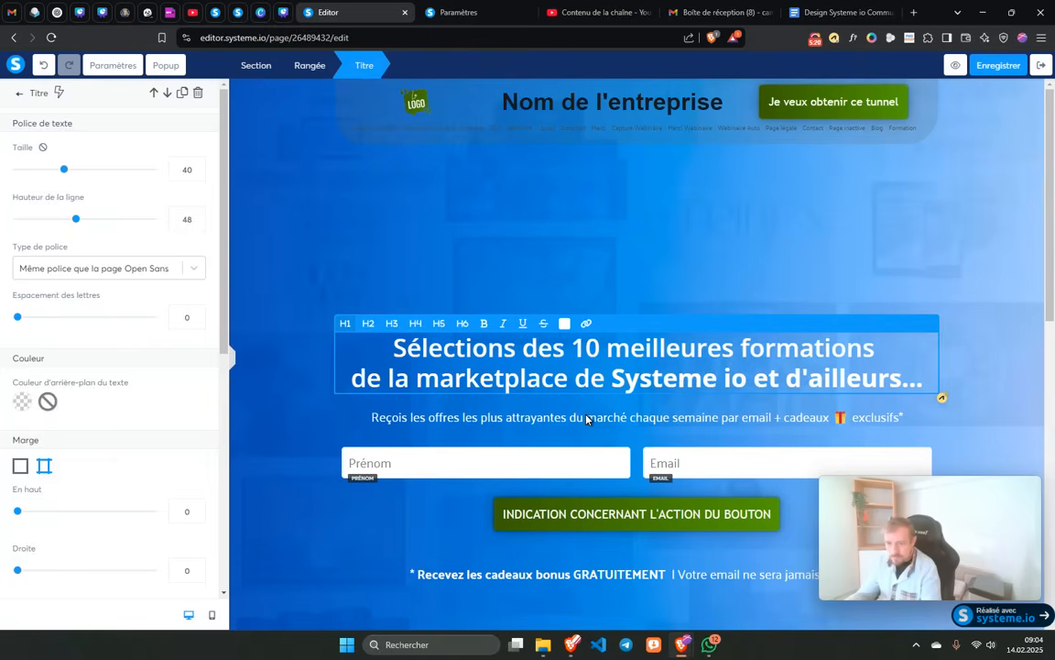
key(Escape)
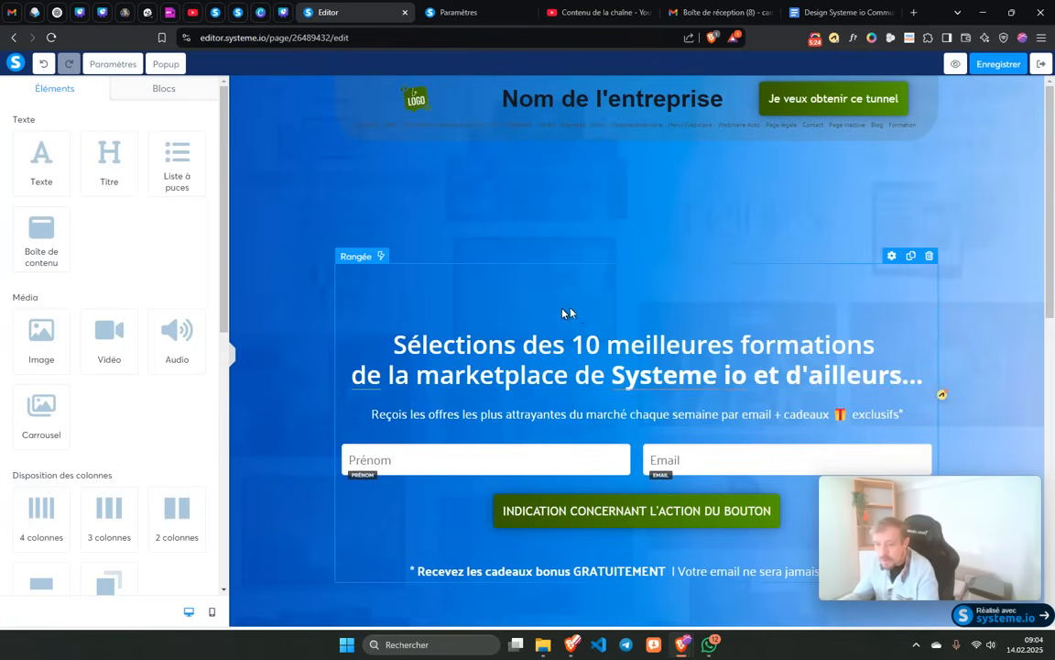
- Check both edited sections of the Capture 1 page, then save it and exit the editor
scroll(568, 312, down, 3)
scroll(620, 208, down, 4)
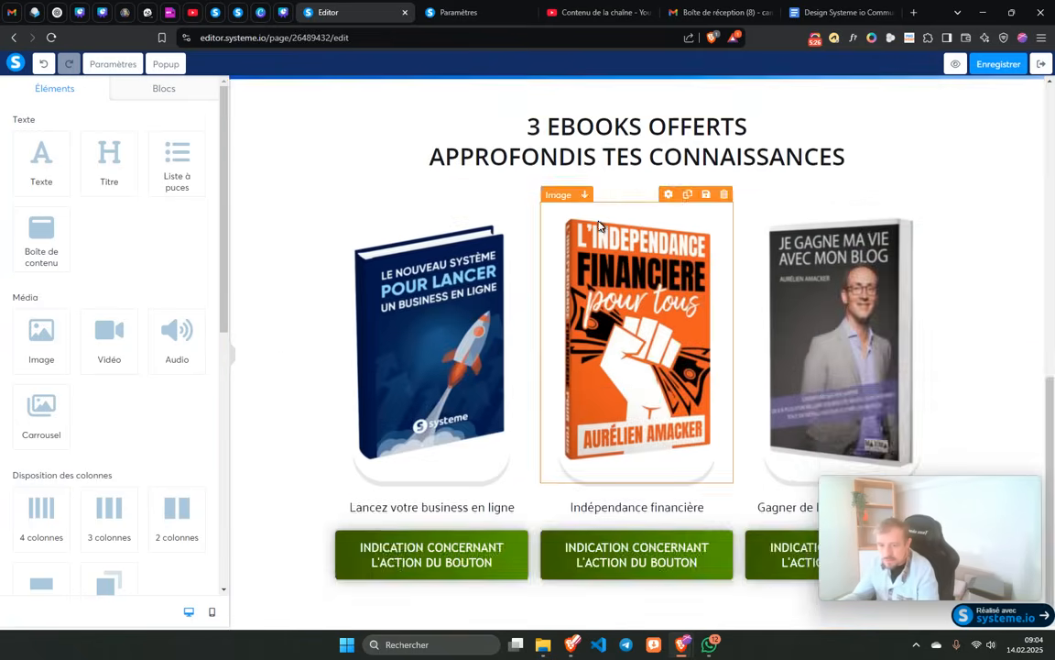
scroll(558, 289, up, 6)
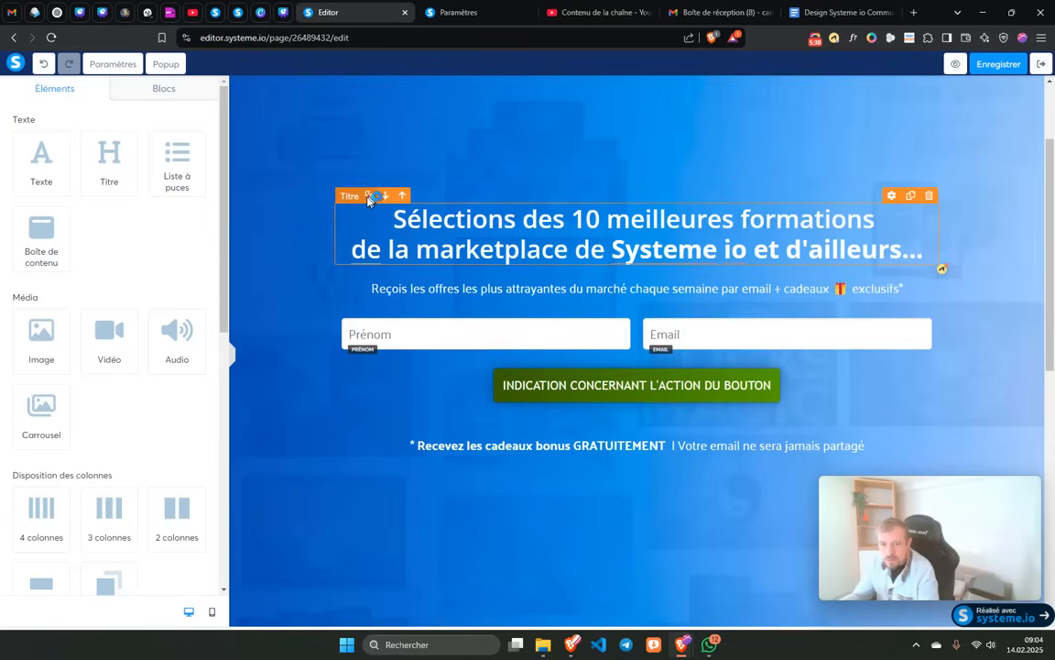
scroll(472, 339, down, 3)
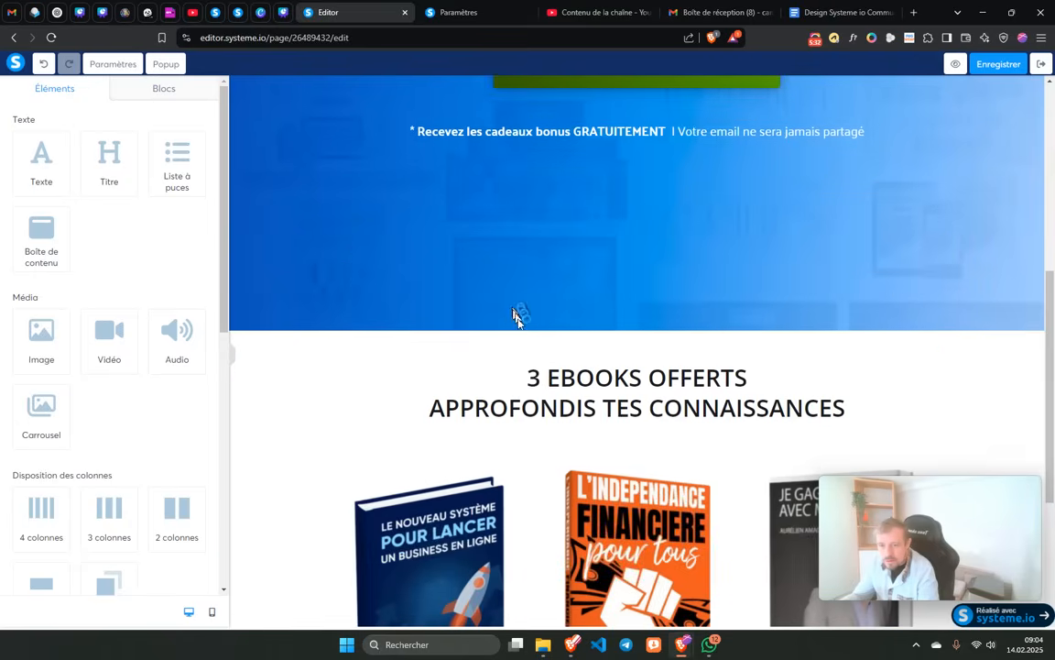
scroll(518, 376, up, 4)
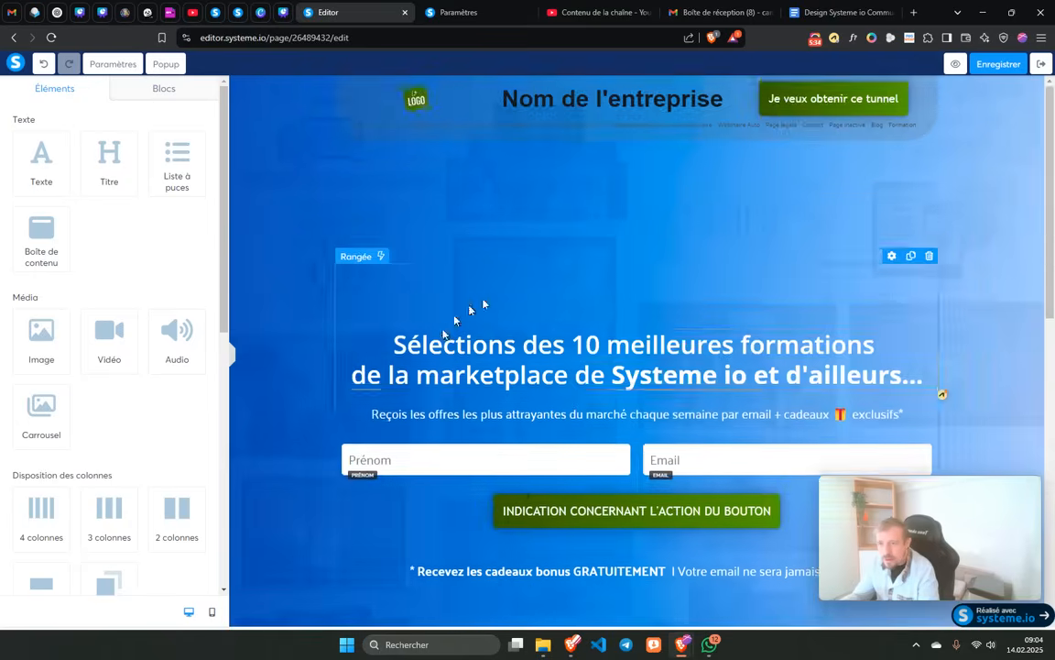
click(989, 64)
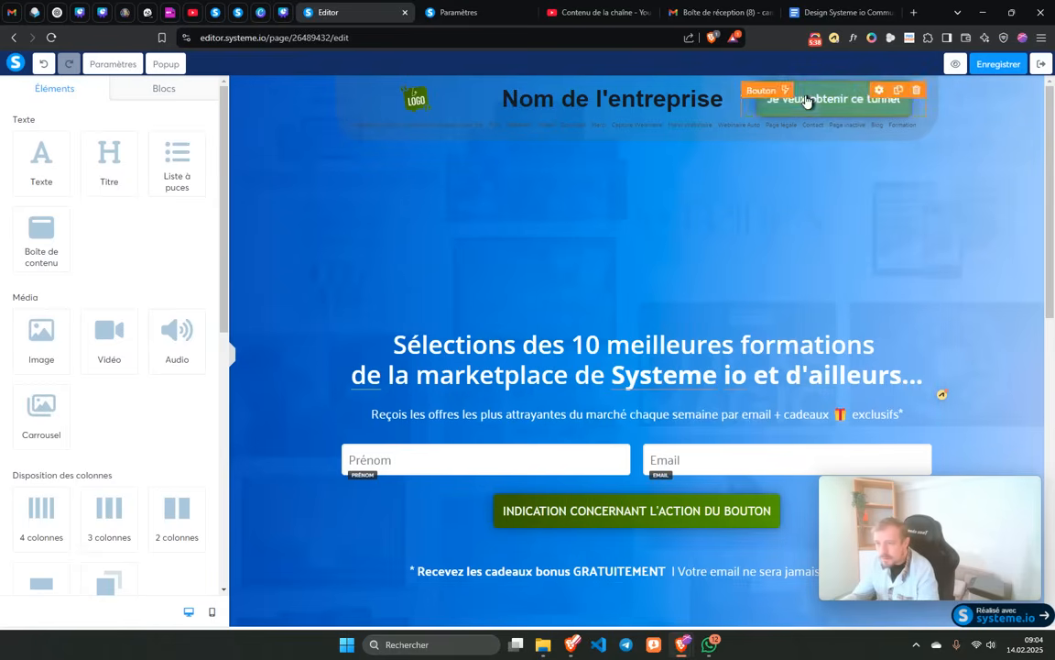
click(1042, 64)
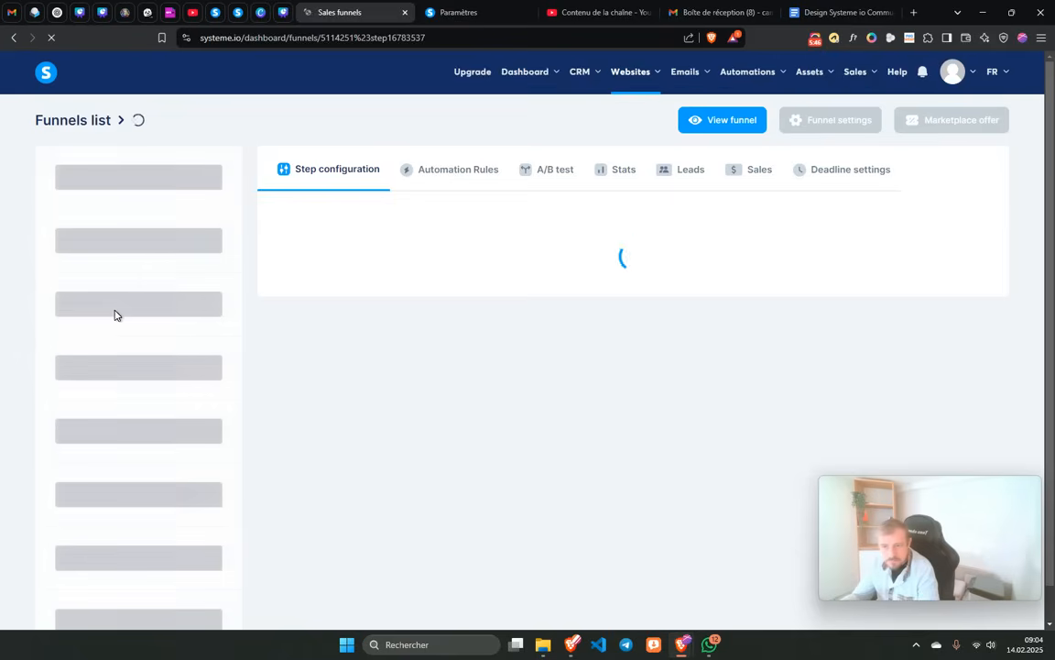
- Duplicate the Capture 1 step in the funnel
click(219, 458)
click(168, 465)
click(381, 386)
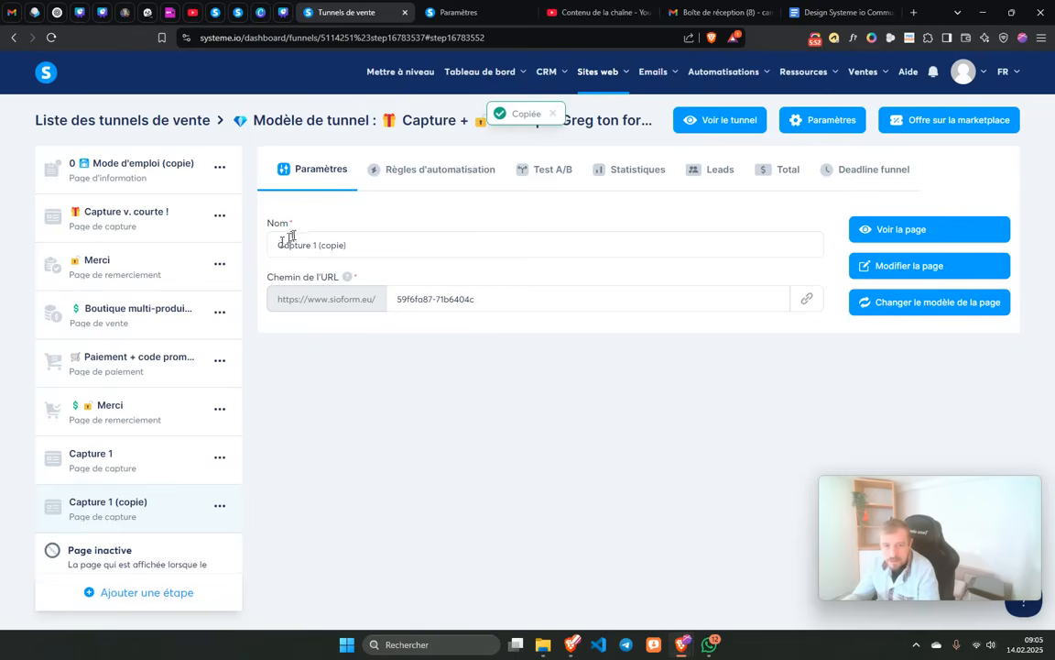
- Rename the duplicated step as Capture 2 and open its page for editing
click(313, 242)
drag(362, 250, 372, 244)
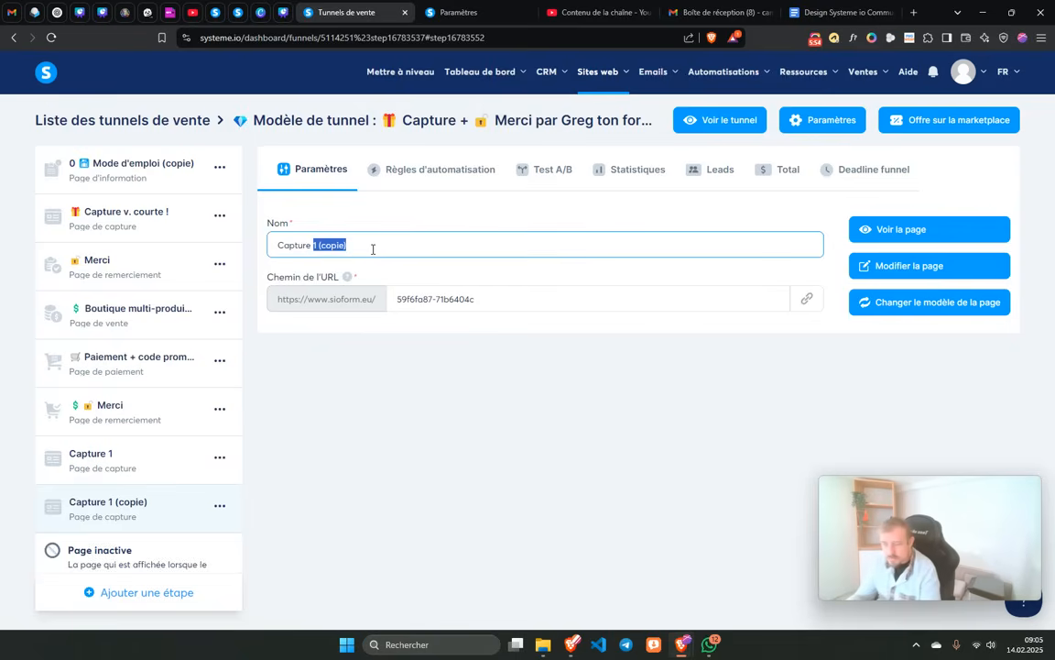
text(2)
drag(474, 299, 407, 304)
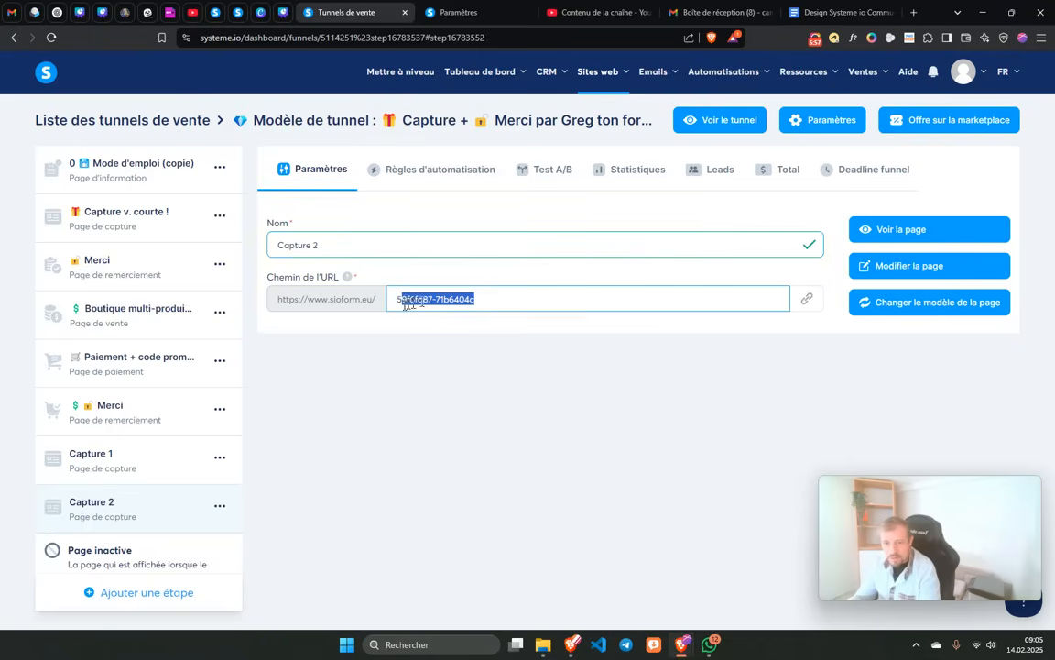
click(875, 265)
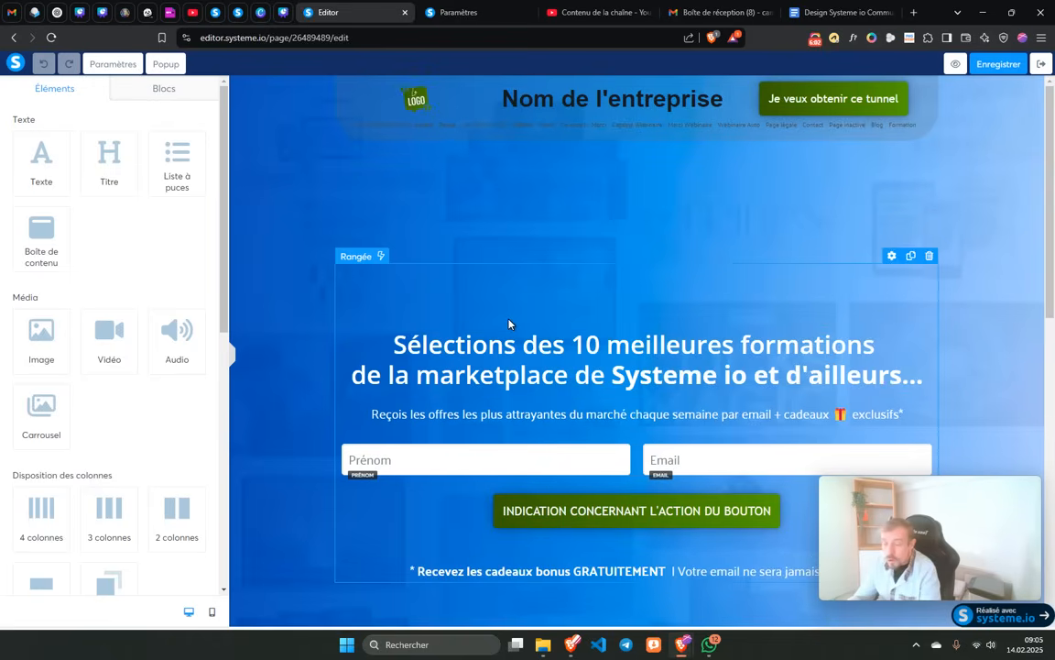
- Remove the number 10 from the master block's heading so its first line reads "Sélections des meilleures formations"
click(573, 335)
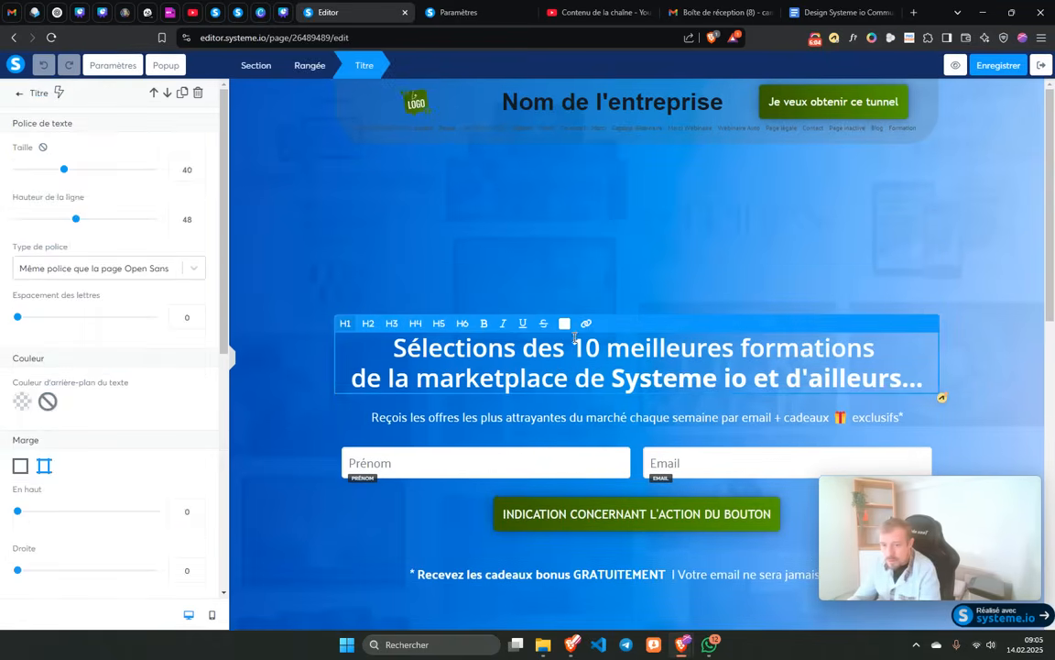
key(BackSpace)
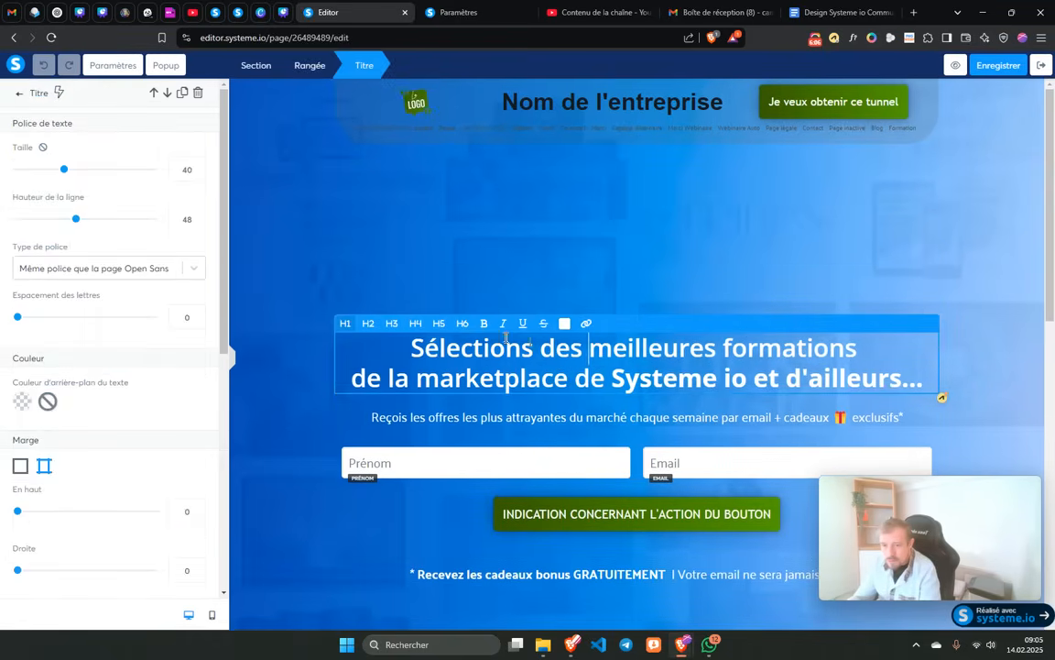
key(Escape)
- Remove the number 3 from the ebooks heading so its first line reads "EBOOKS OFFERTS"
scroll(558, 431, down, 6)
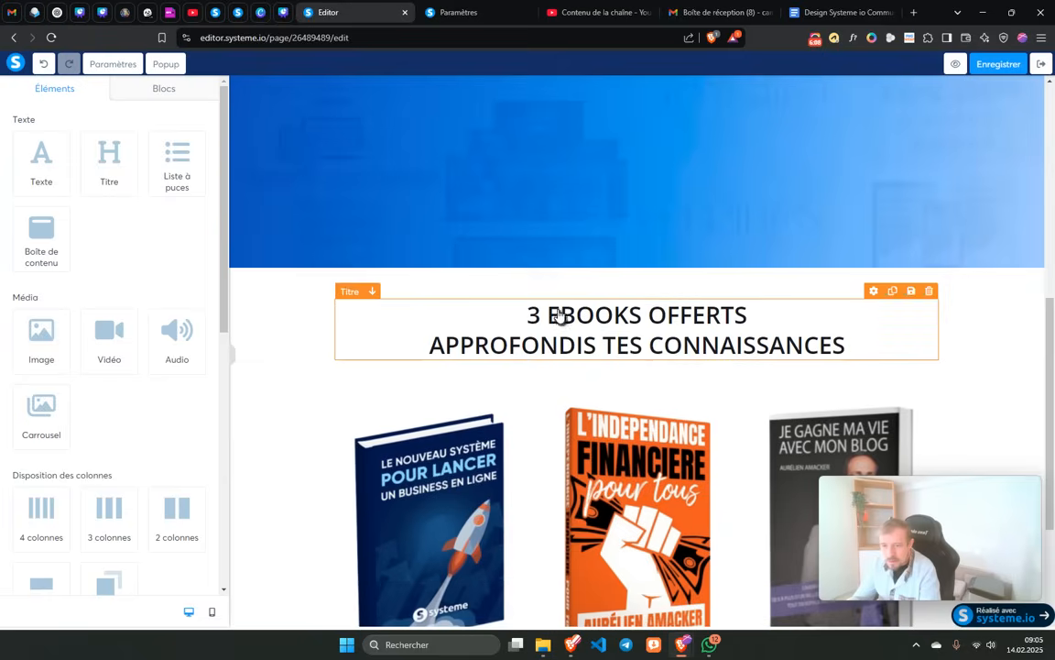
click(547, 318)
drag(536, 318, 529, 318)
key(BackSpace)
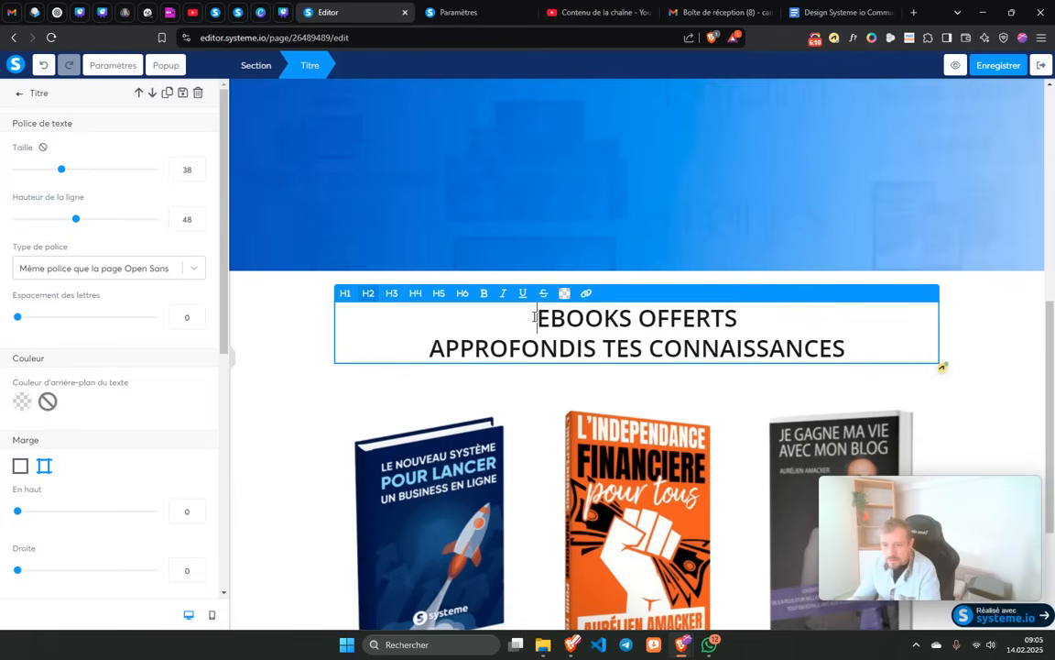
key(Escape)
- Save the edited Capture 2 page
scroll(443, 218, up, 2)
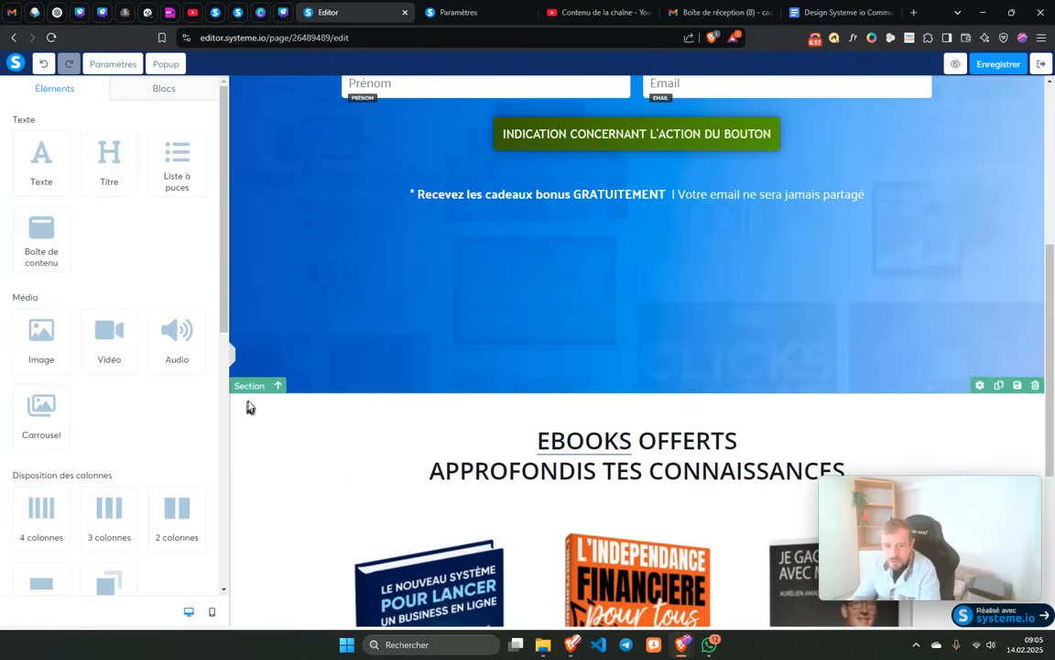
scroll(275, 403, up, 7)
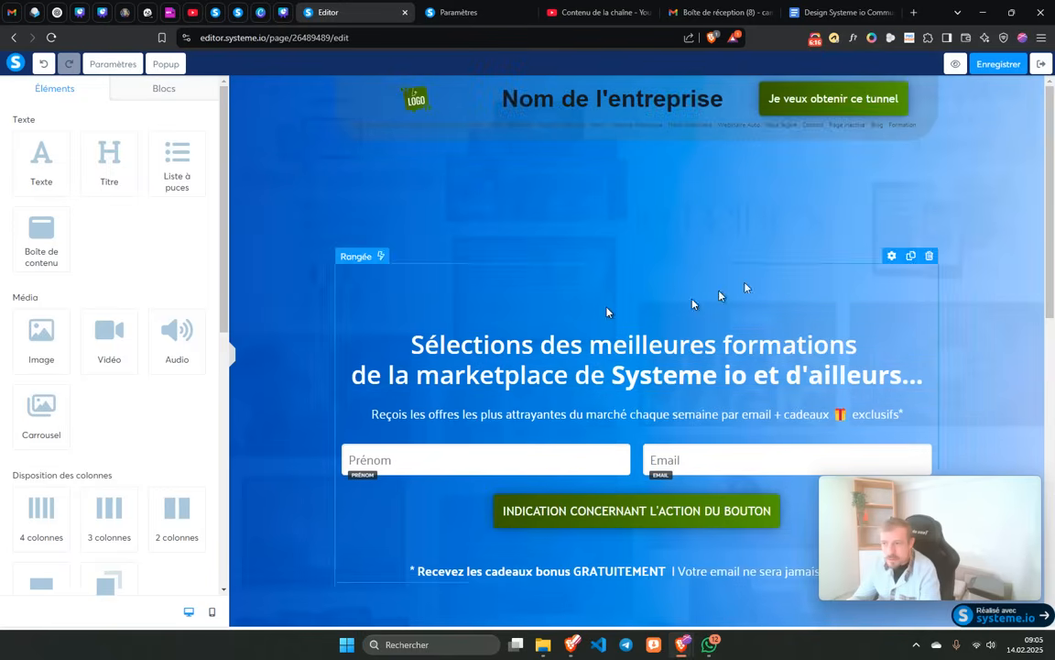
click(999, 64)
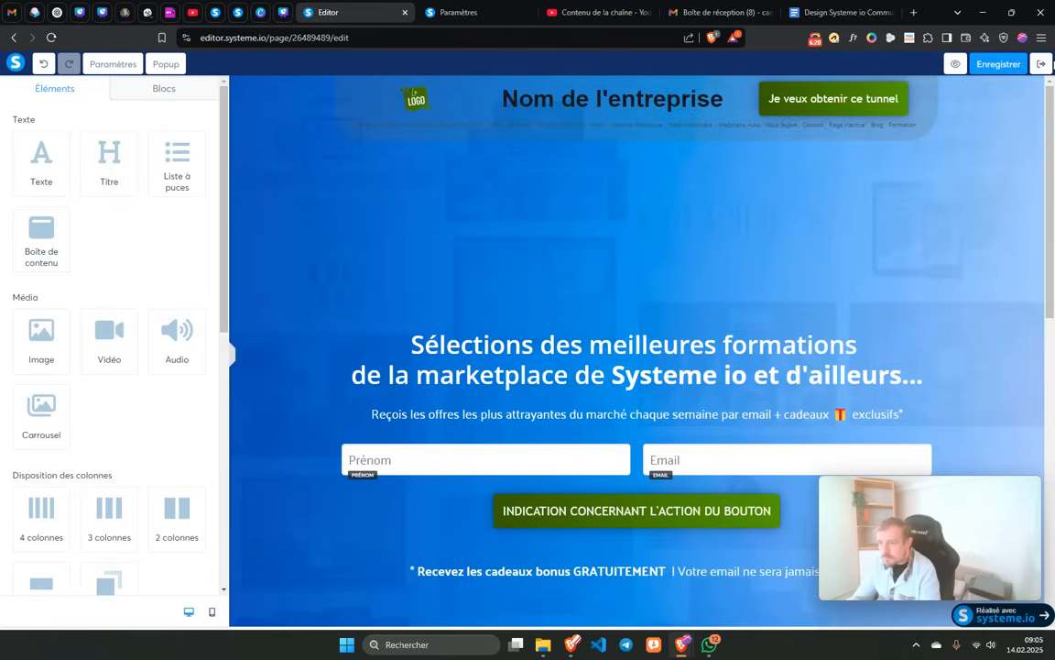
- Leave the Capture 2 editor, open the Capture 1 page for editing and check its main and ebooks headings
click(1039, 65)
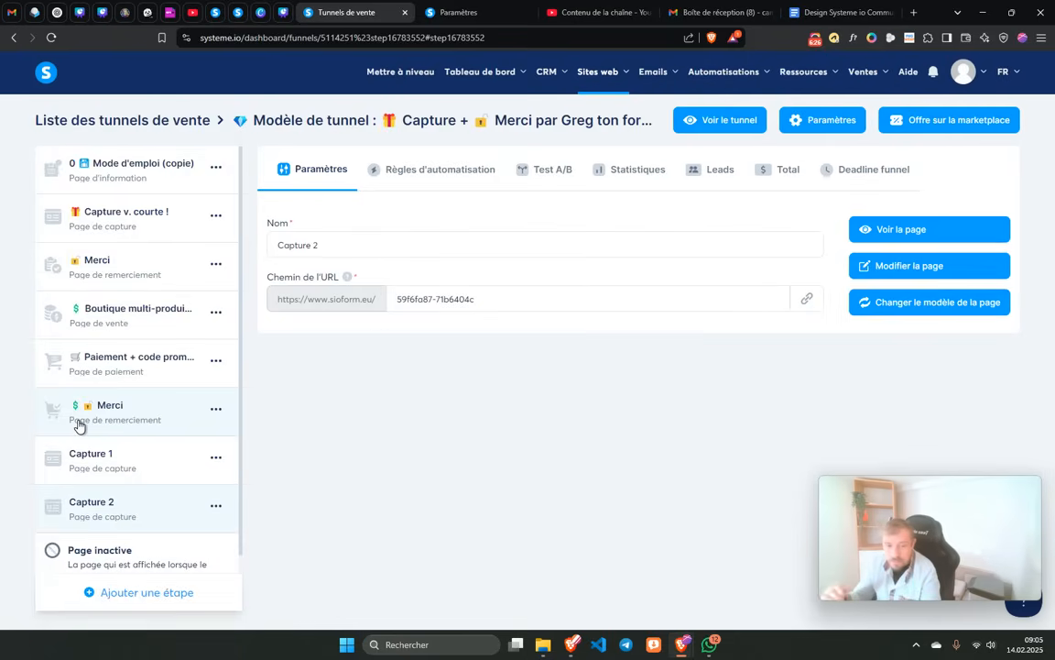
click(51, 466)
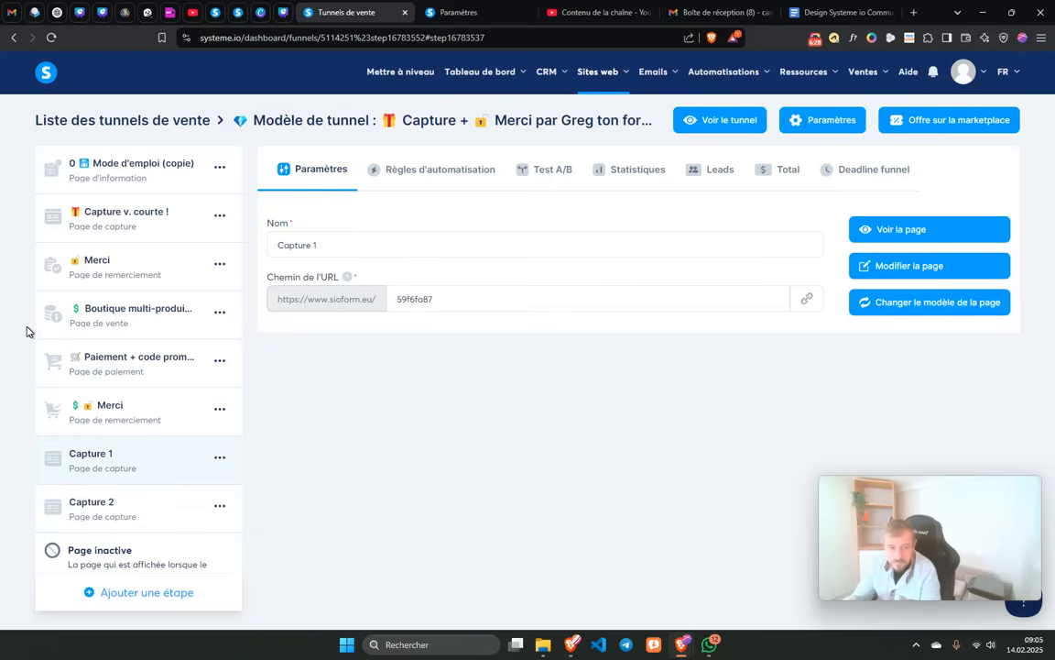
click(879, 266)
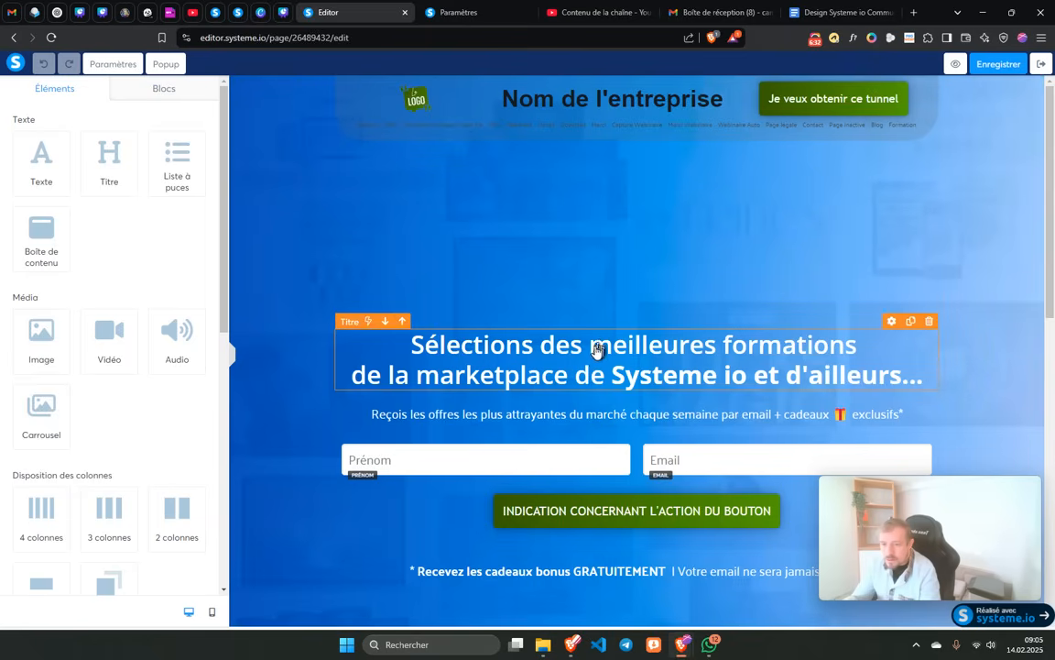
scroll(601, 341, down, 6)
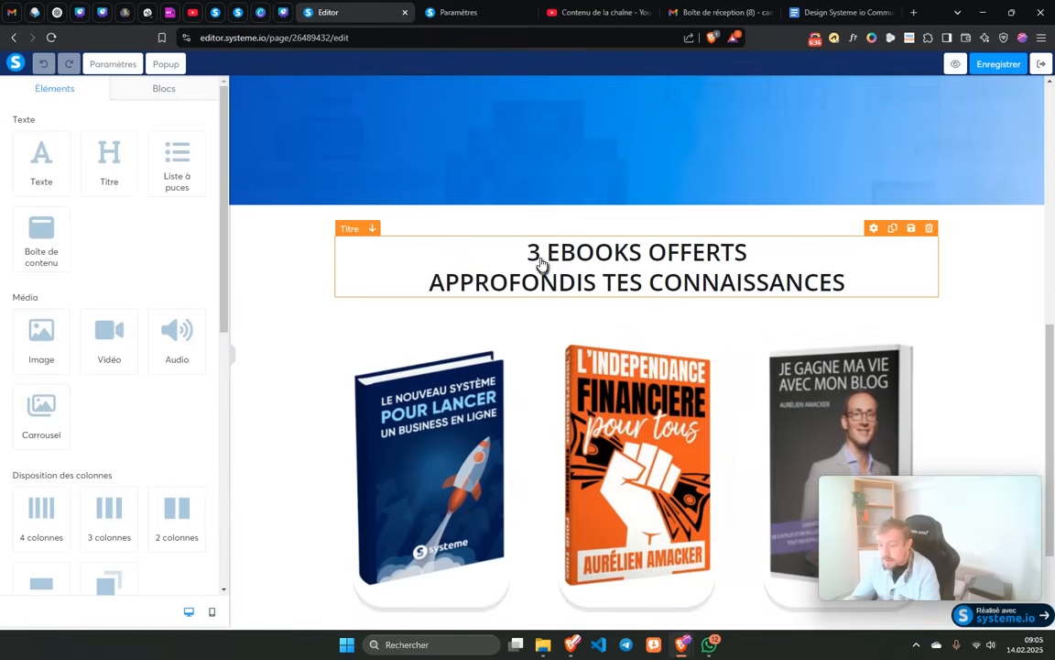
scroll(539, 266, up, 6)
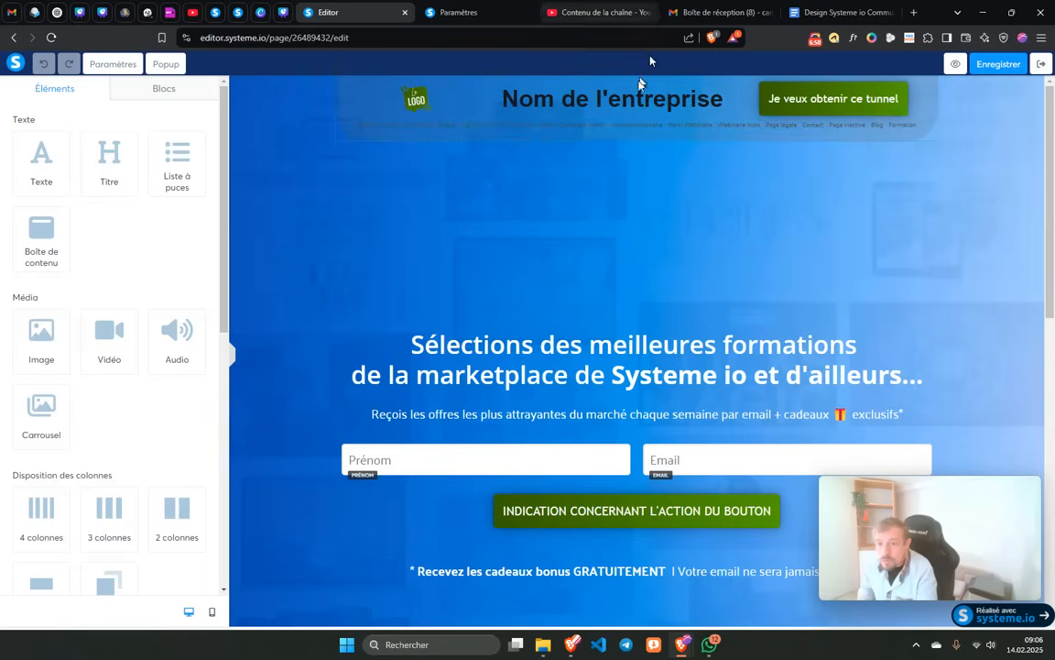
- Add a 19th item titled DEMO to the header menu of the Capture 1 page
click(738, 127)
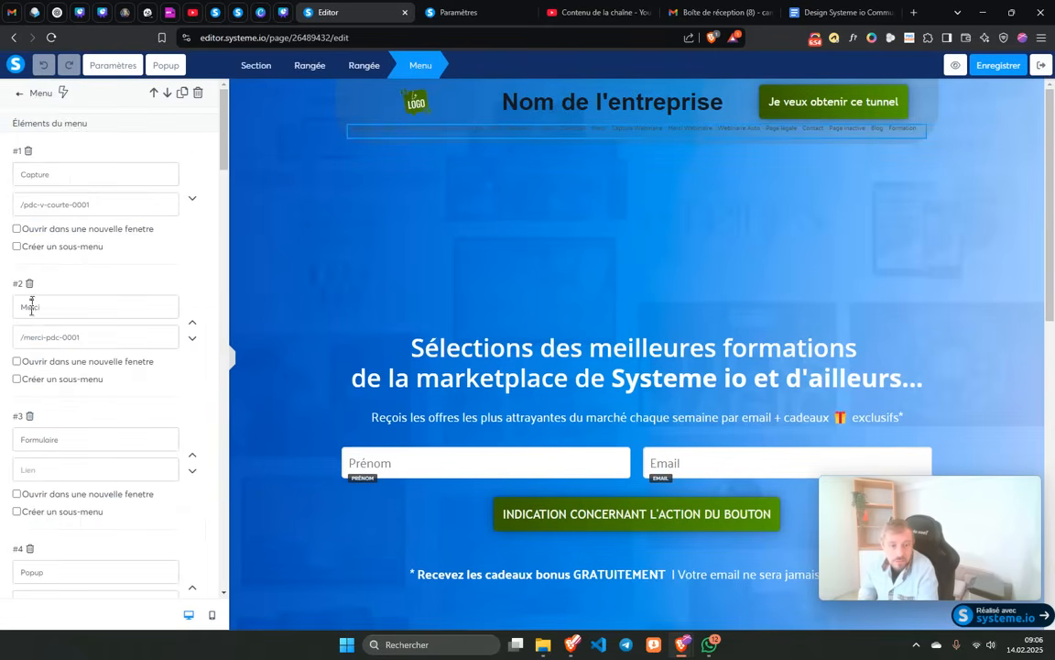
scroll(34, 321, down, 12)
scroll(34, 327, down, 3)
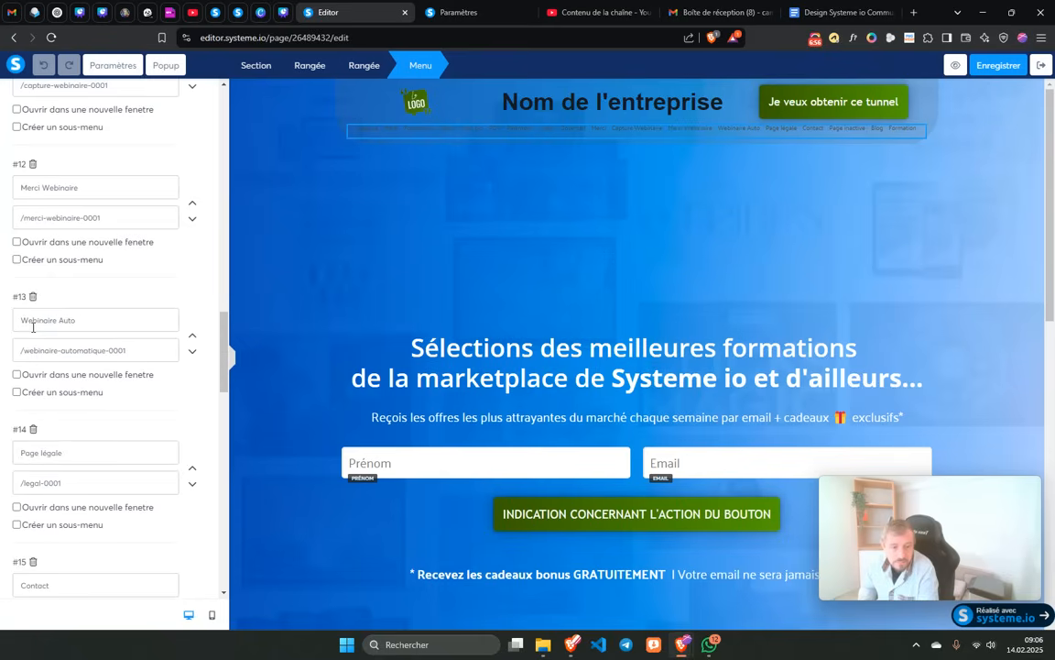
scroll(51, 414, down, 4)
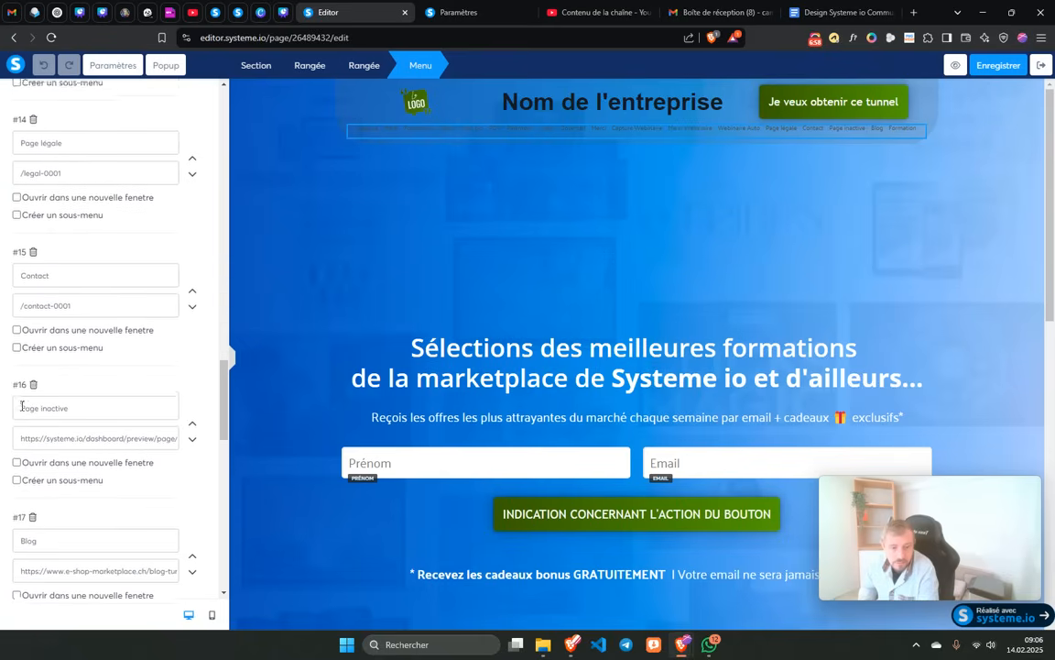
scroll(28, 391, down, 5)
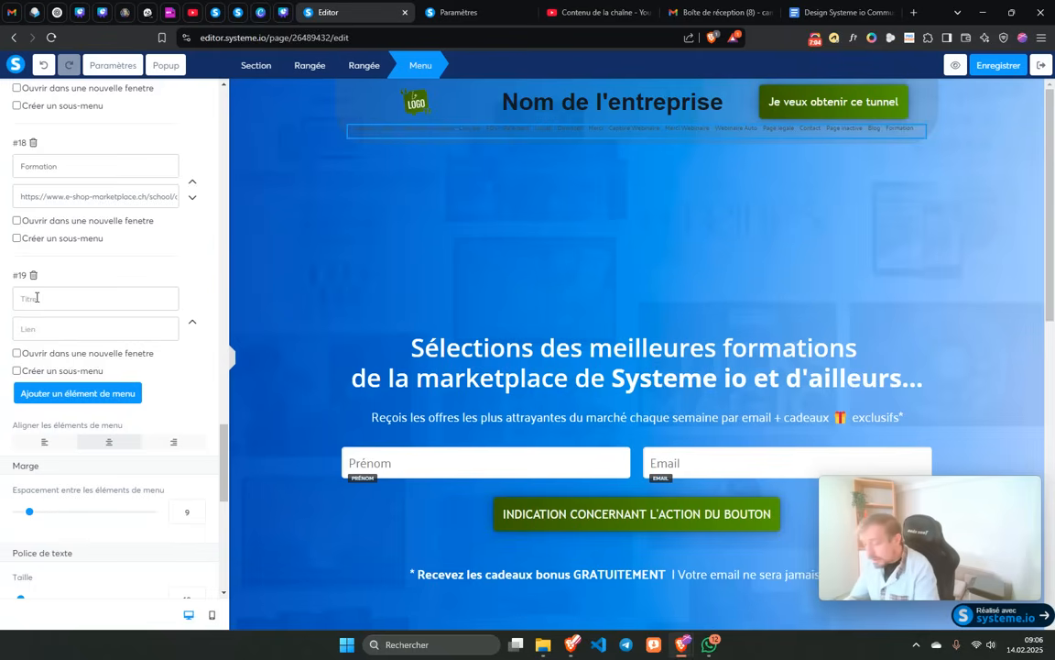
text(DEMO)
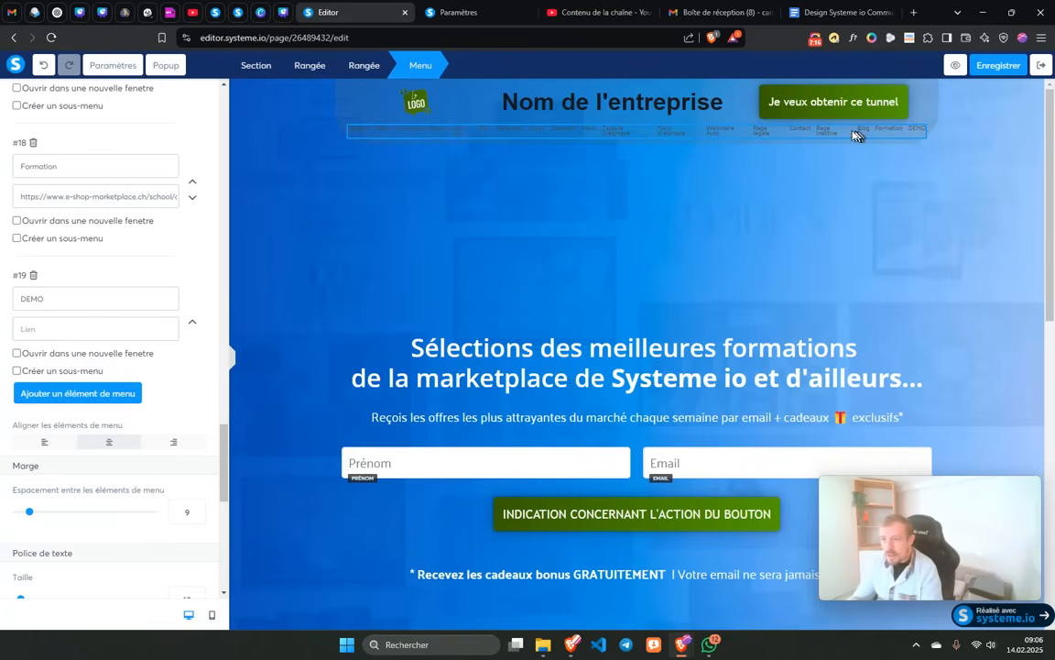
click(359, 114)
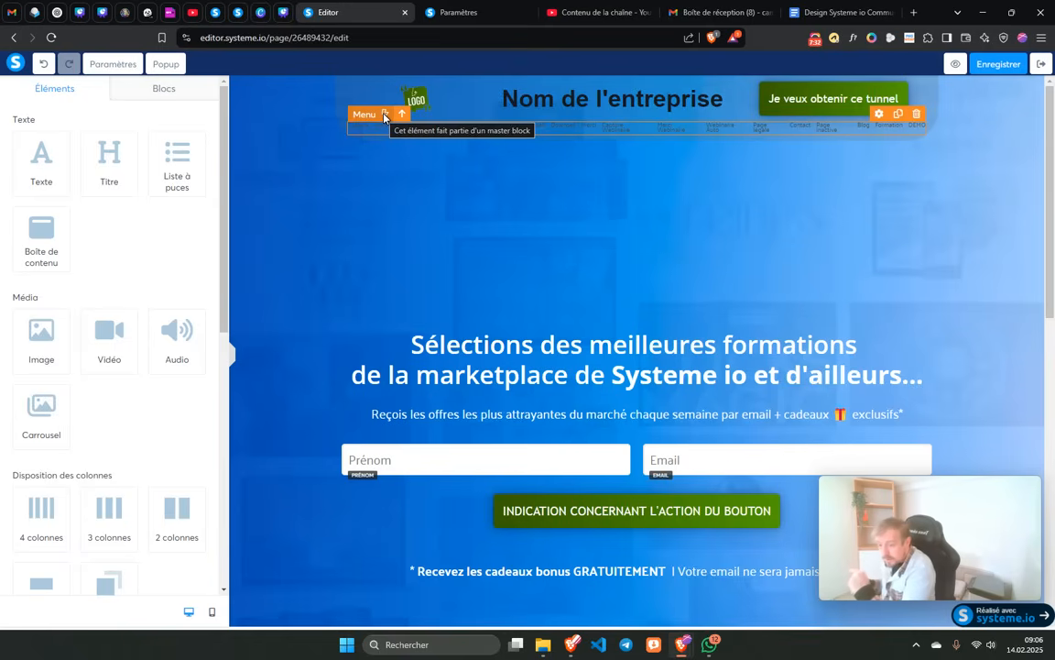
- Duplicate the header row and move the copy below the free bonus note at the end of the blue section
click(381, 248)
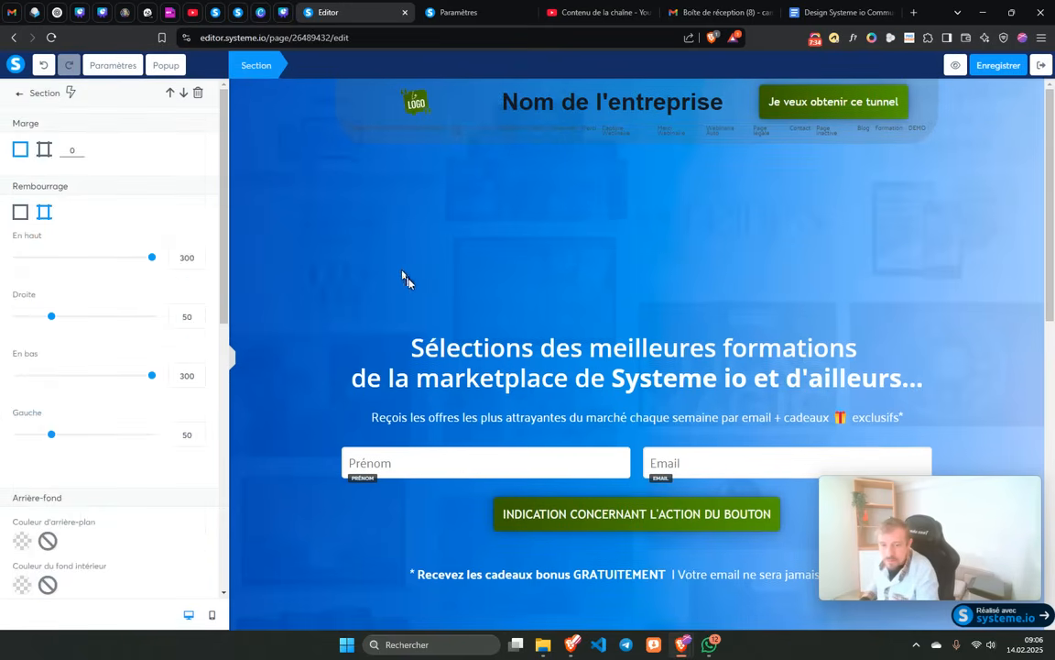
scroll(453, 306, down, 8)
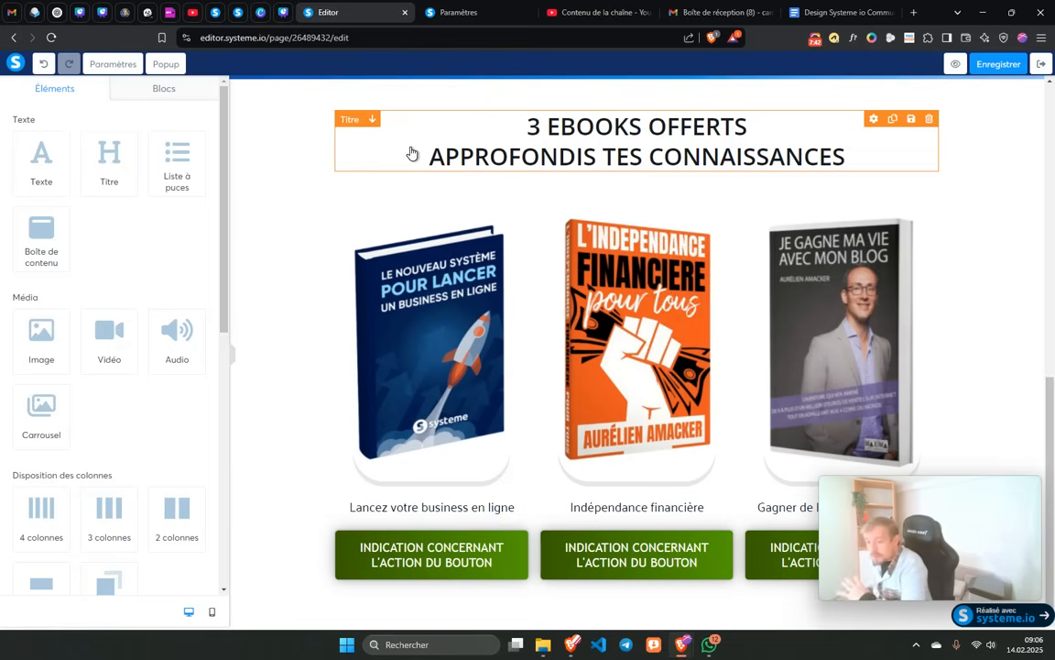
scroll(403, 151, up, 8)
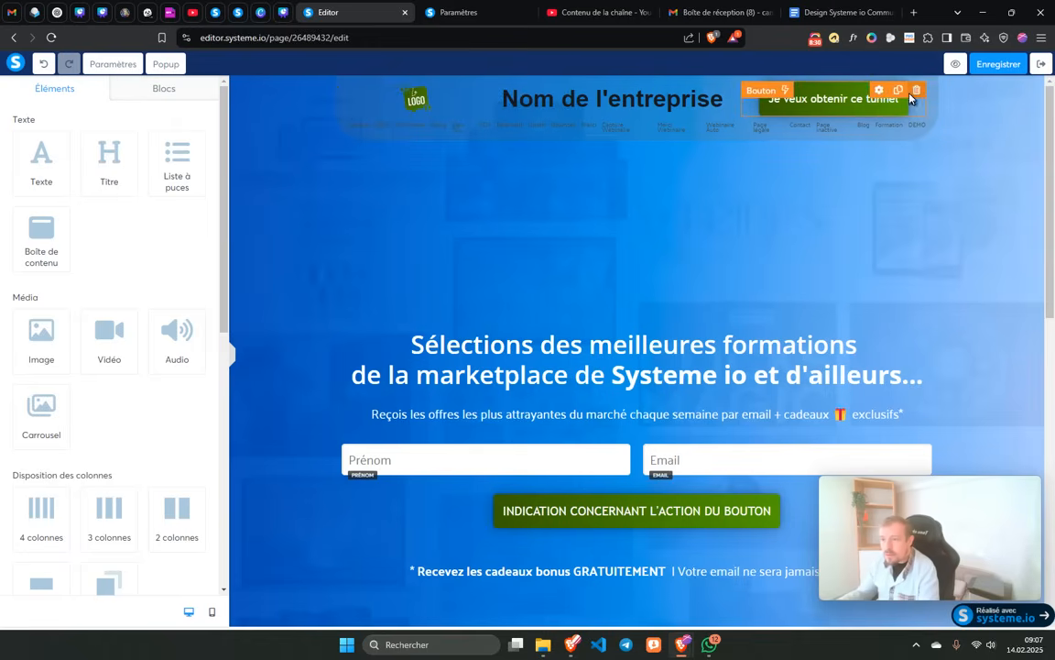
click(911, 83)
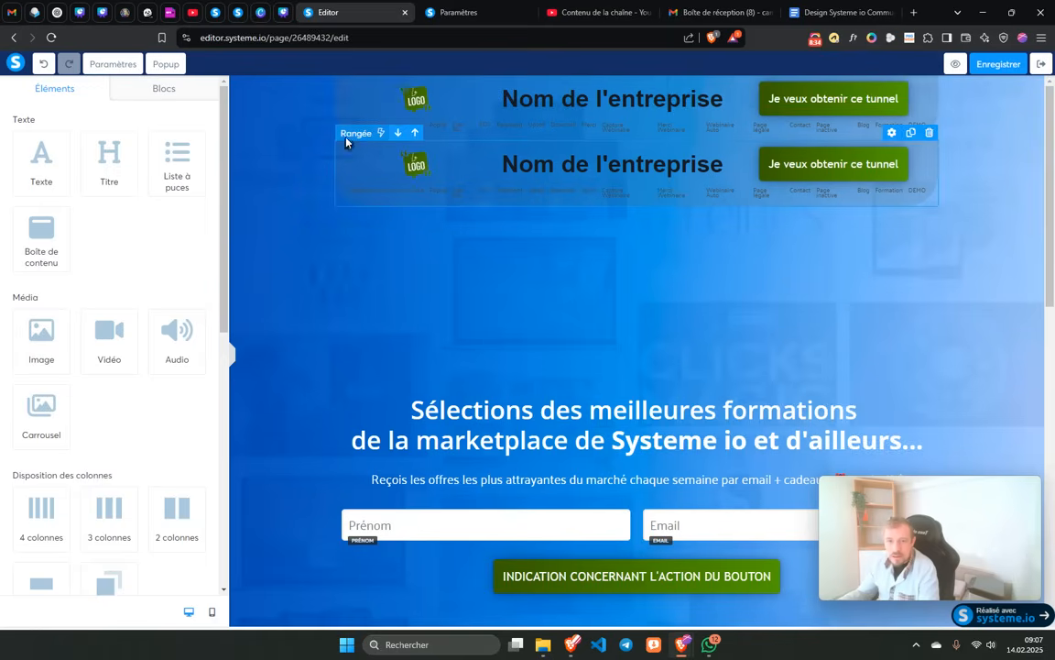
drag(347, 137, 366, 575)
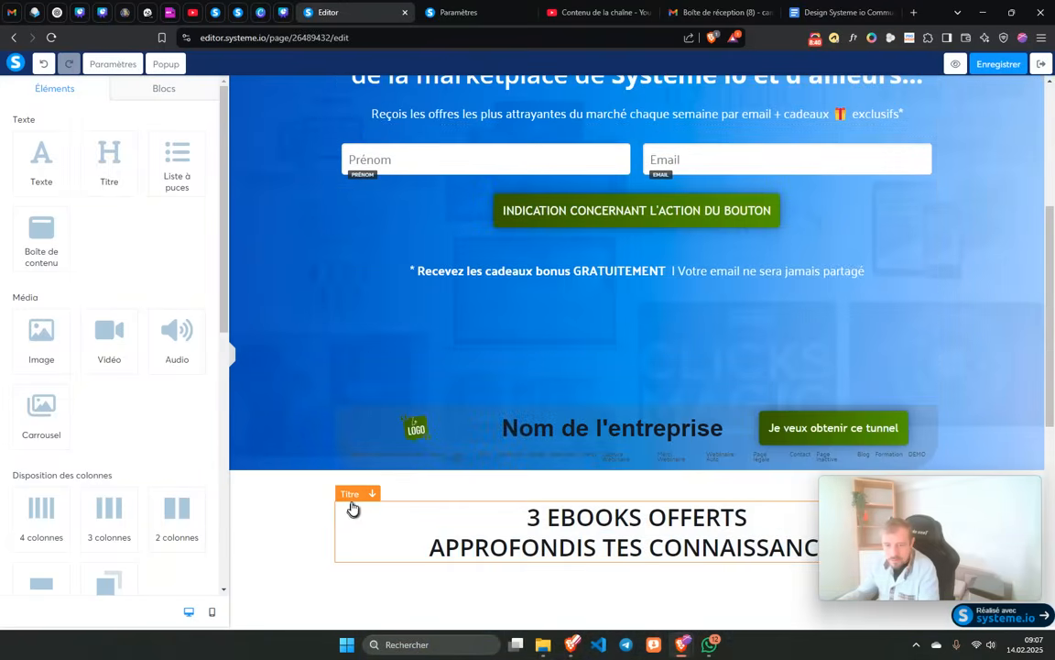
scroll(351, 506, down, 2)
drag(345, 275, 355, 382)
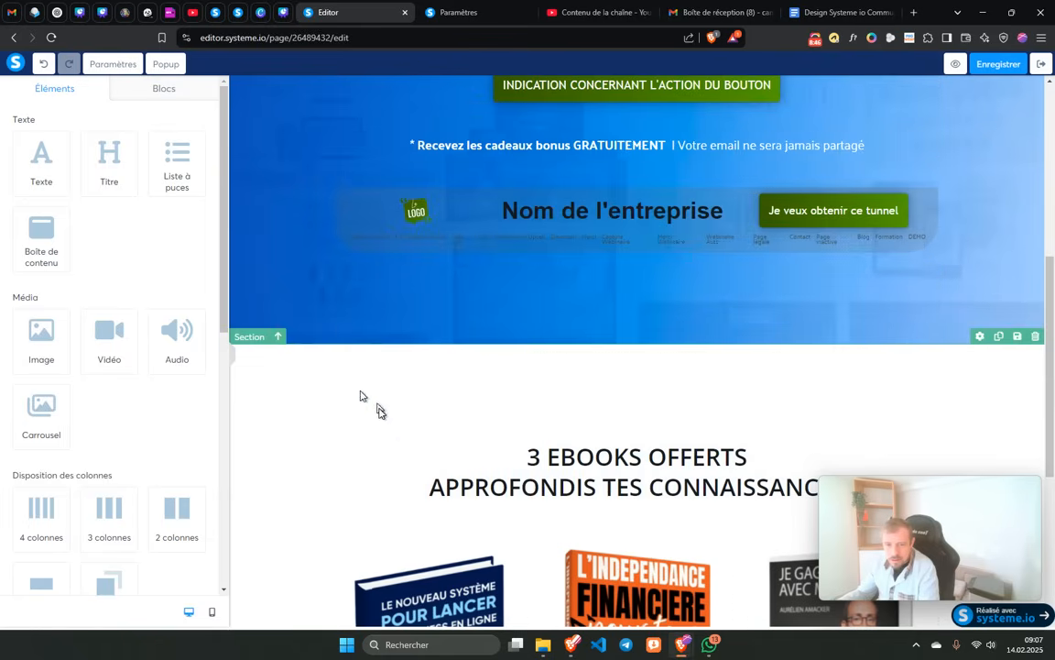
scroll(393, 434, down, 2)
scroll(400, 398, up, 2)
scroll(399, 398, up, 2)
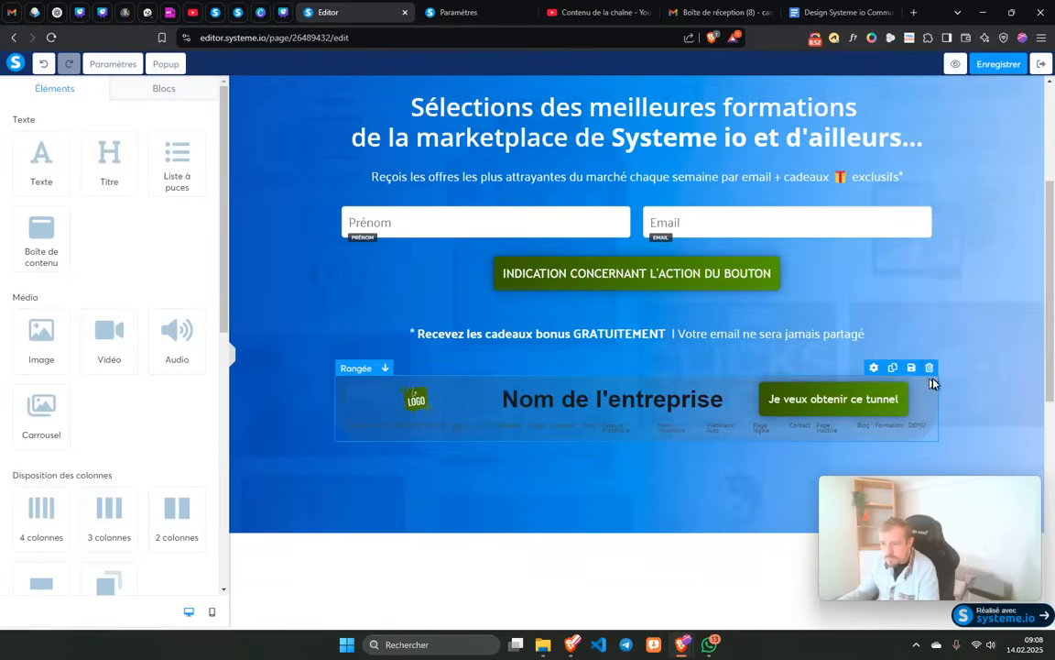
- Delete the copied header row beneath the free bonus note and review the rest of the page
click(930, 368)
click(572, 113)
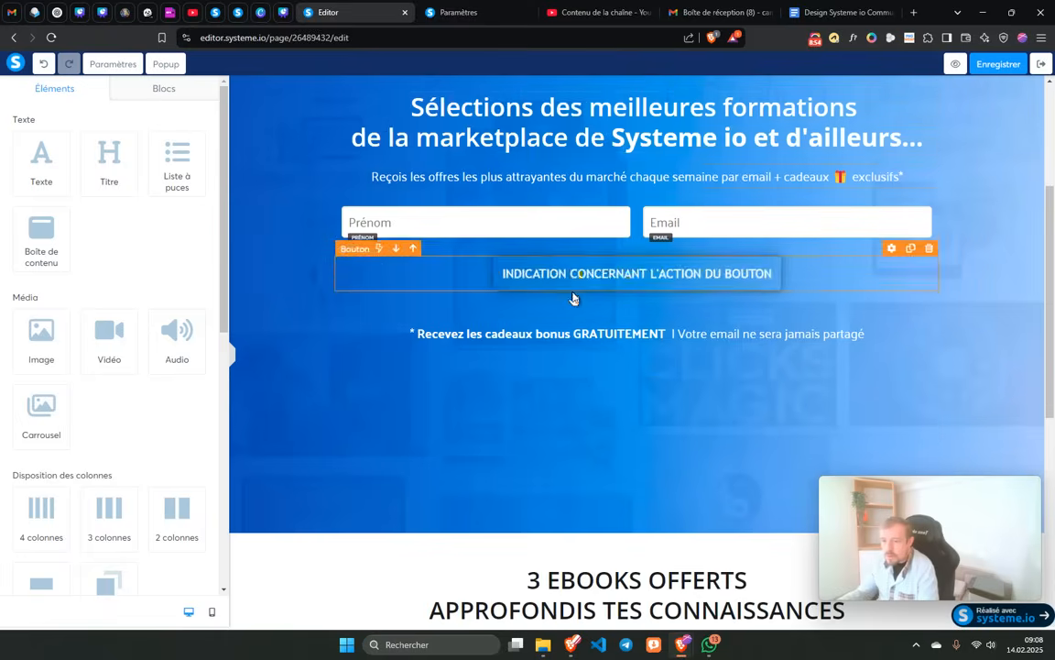
scroll(572, 298, up, 3)
scroll(604, 312, down, 3)
click(723, 382)
scroll(727, 383, up, 2)
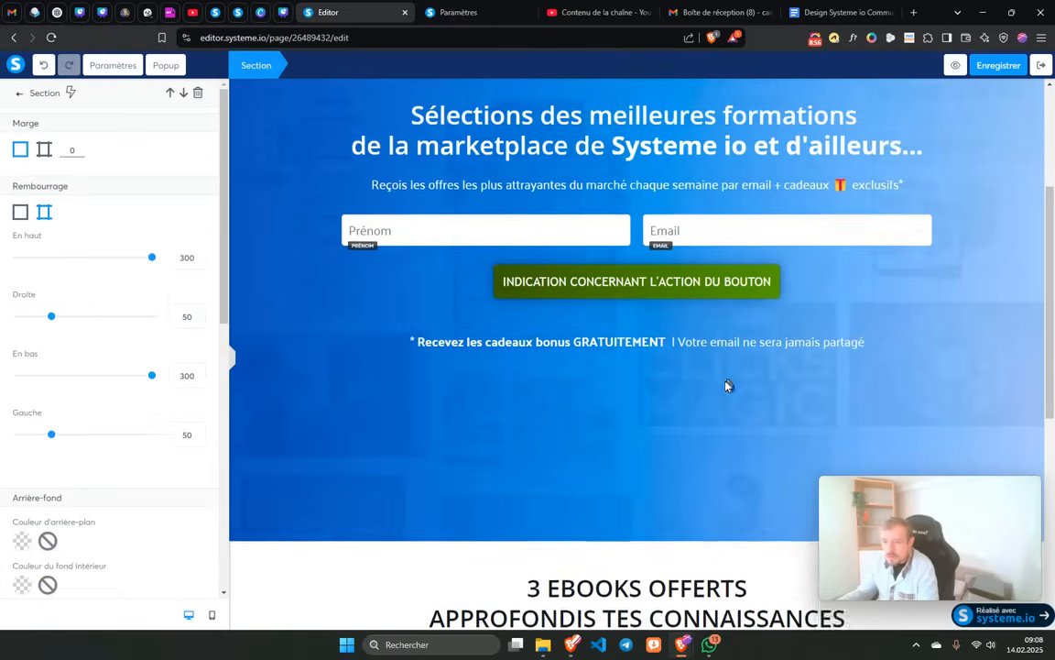
click(623, 183)
scroll(623, 186, up, 2)
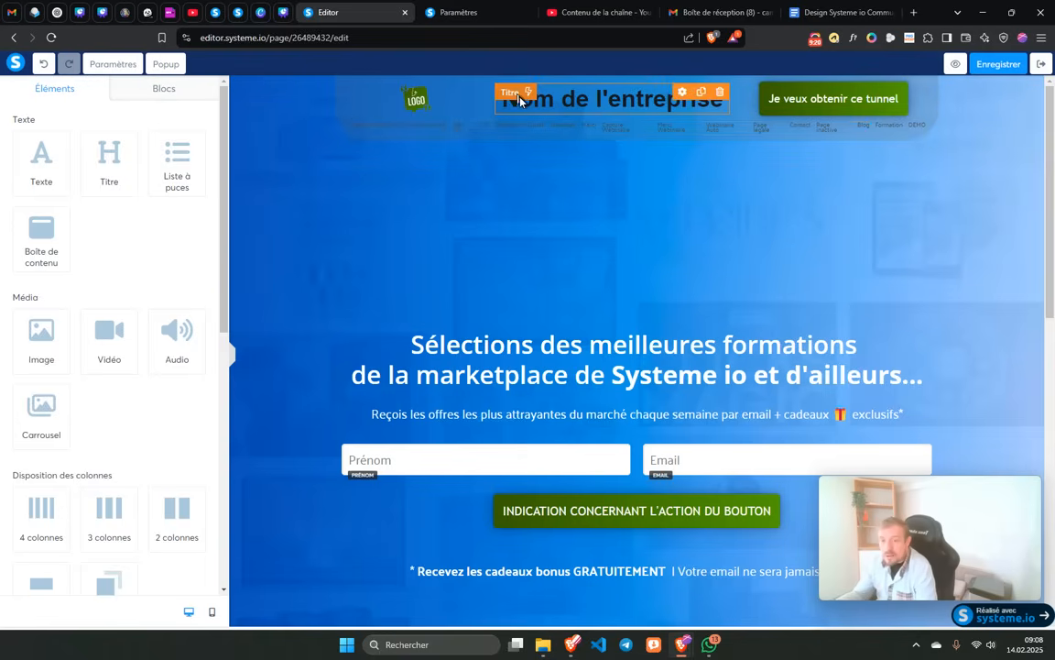
scroll(559, 290, down, 7)
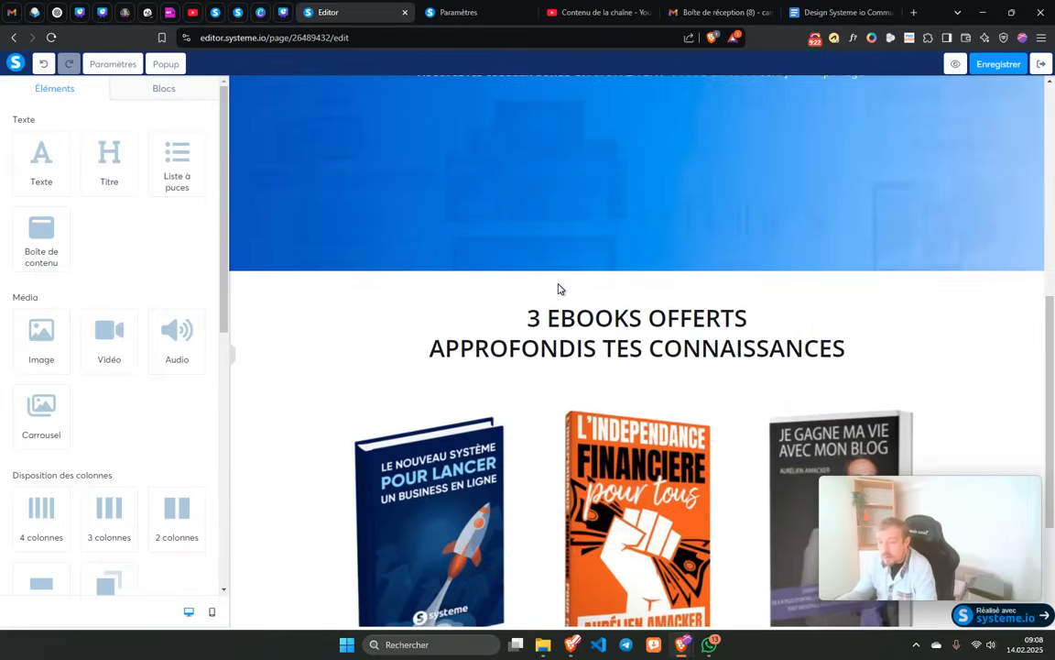
scroll(559, 289, up, 8)
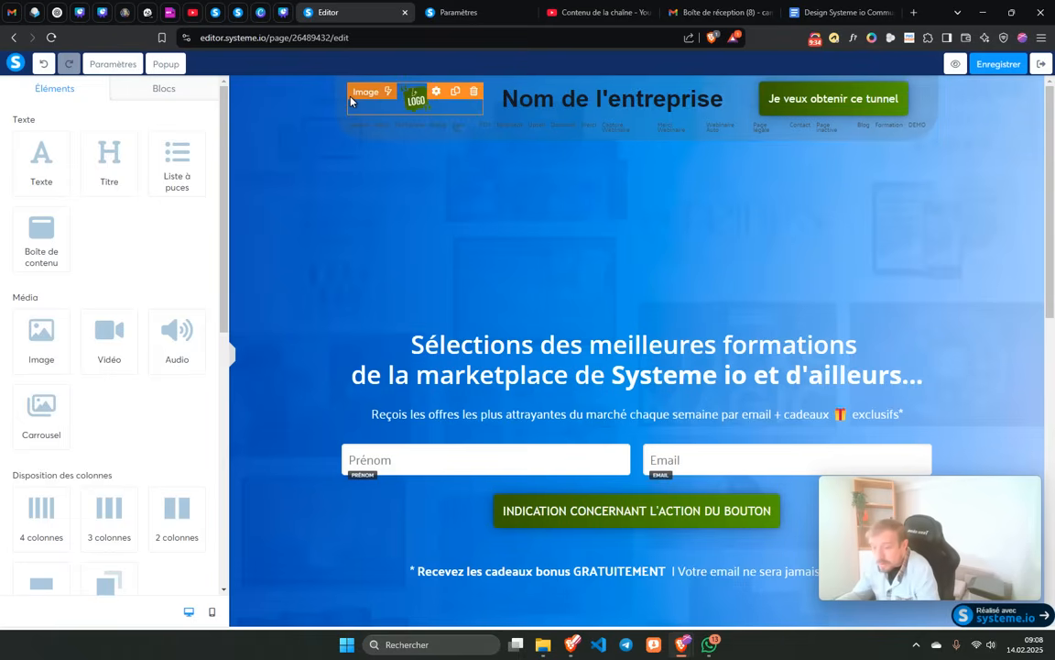
- Delete the DEMO item from the header menu
click(907, 132)
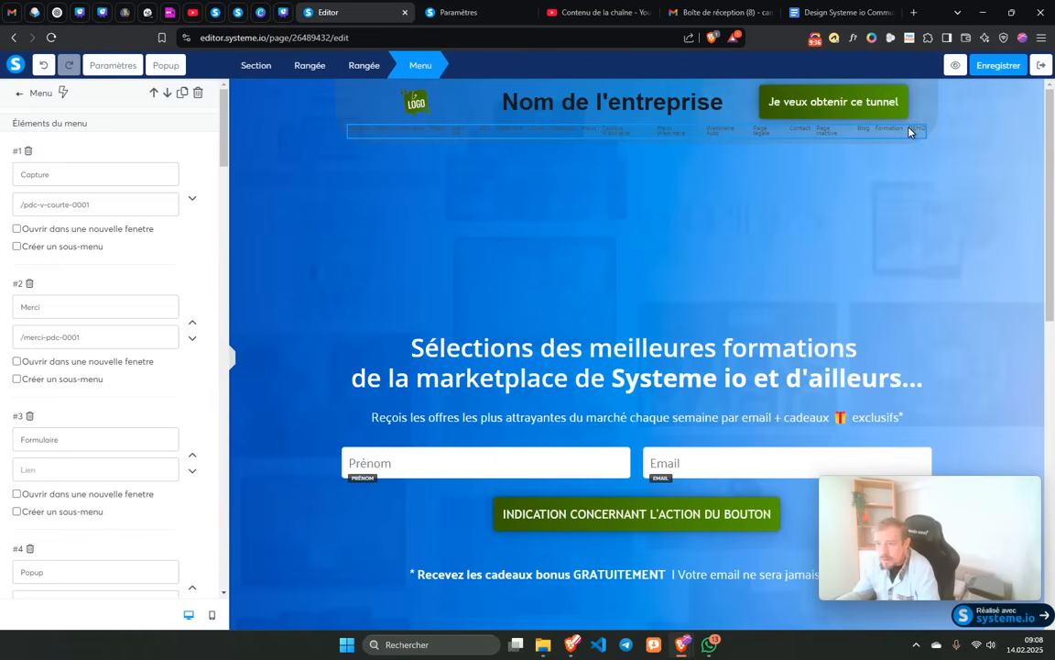
click(909, 131)
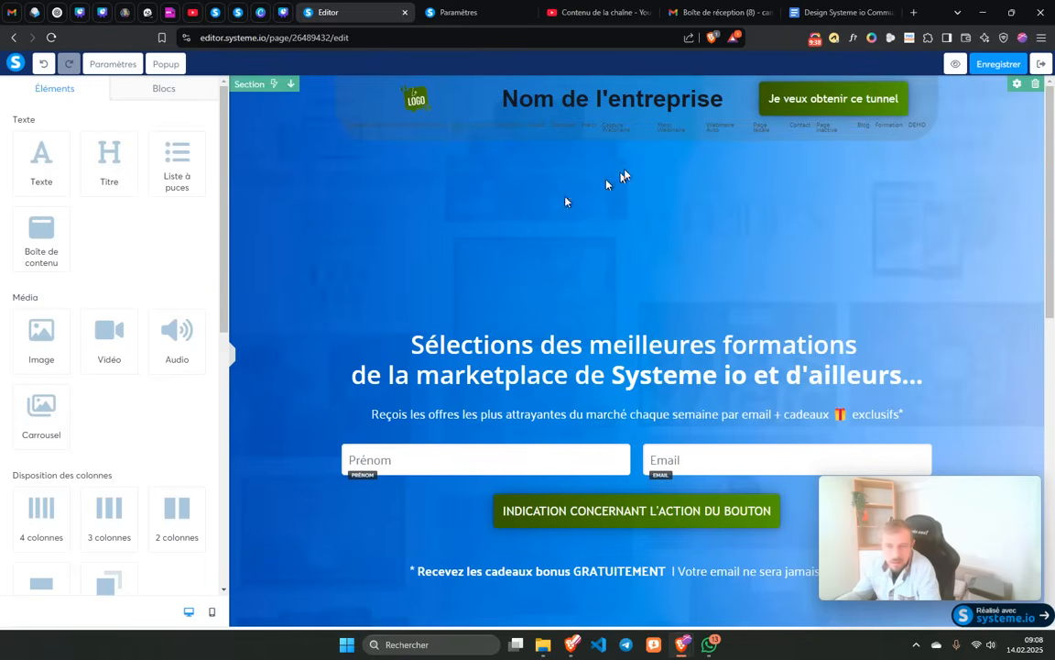
click(627, 129)
scroll(132, 385, down, 10)
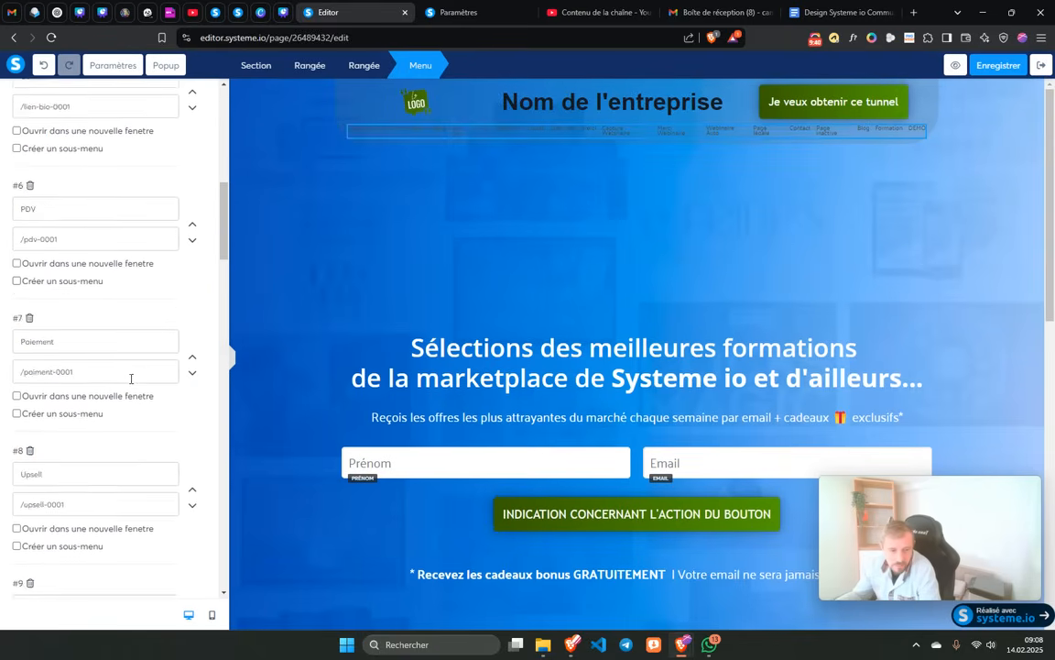
scroll(125, 394, down, 12)
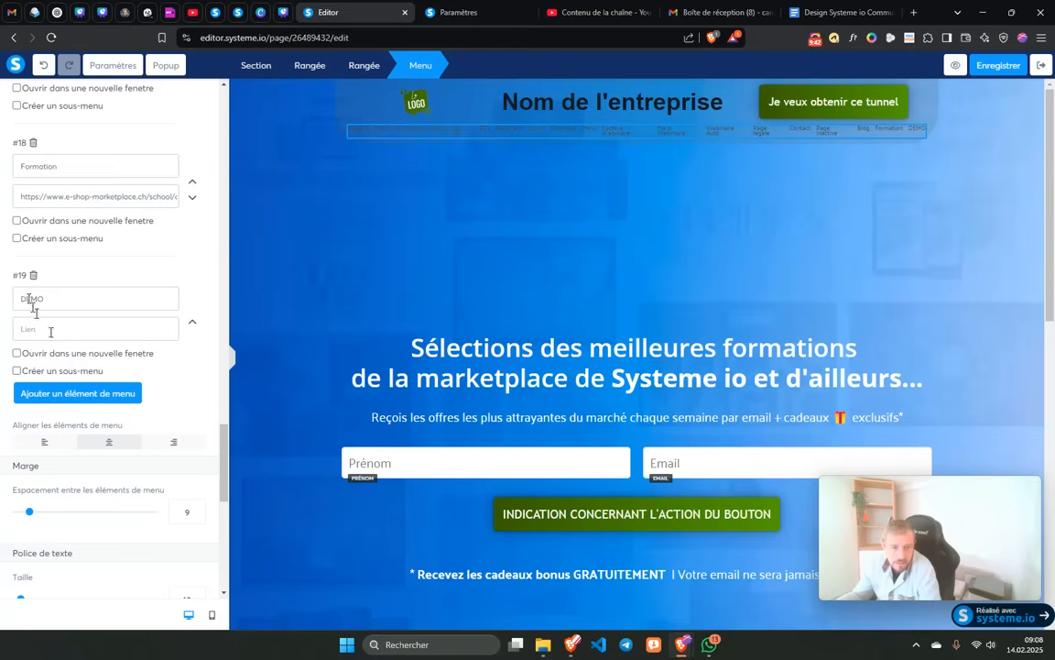
click(33, 275)
scroll(92, 335, up, 5)
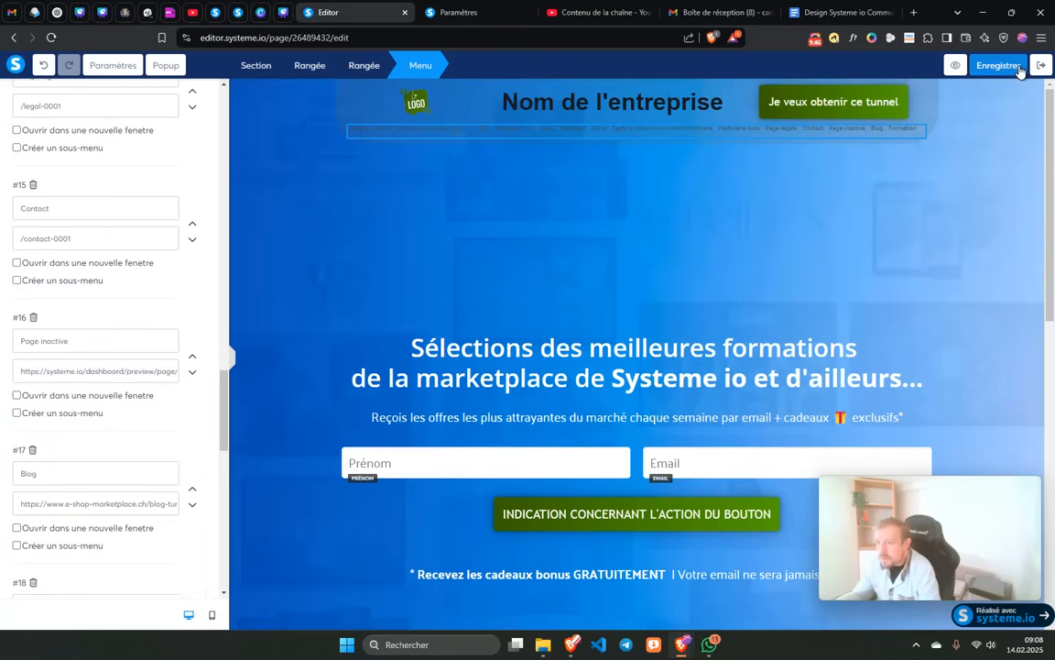
- Exit the Capture 1 page editor without saving the changes
click(1041, 65)
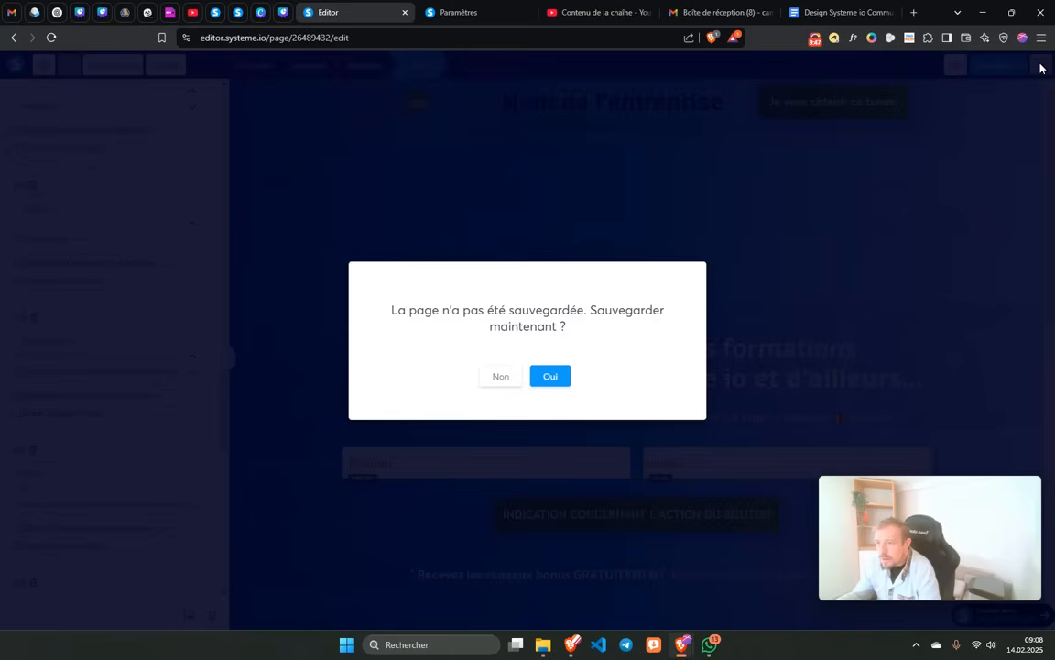
click(502, 386)
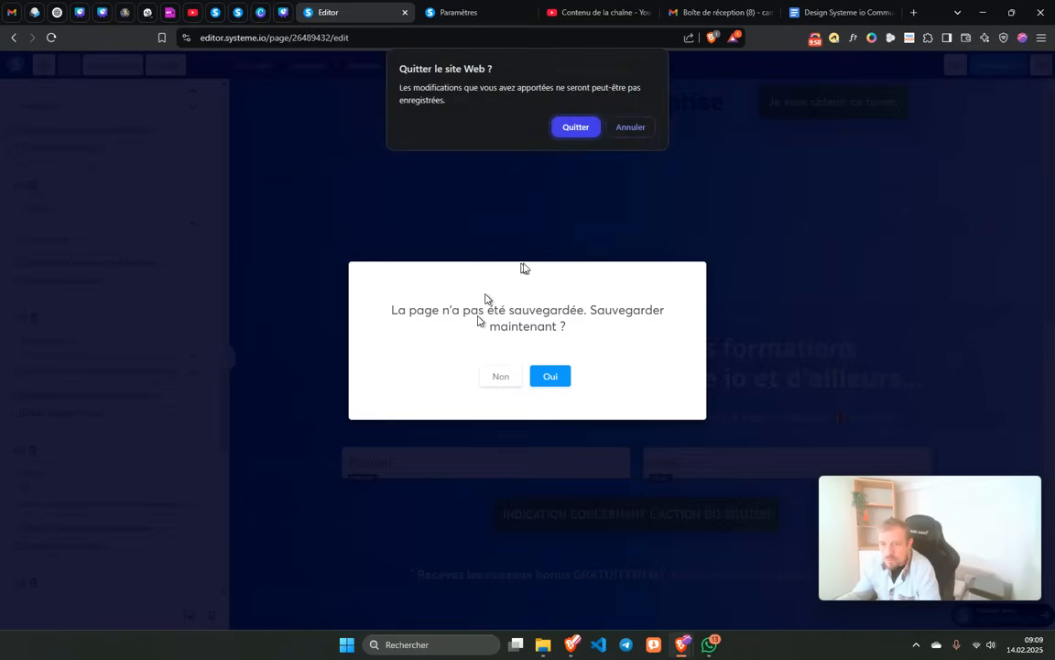
click(559, 129)
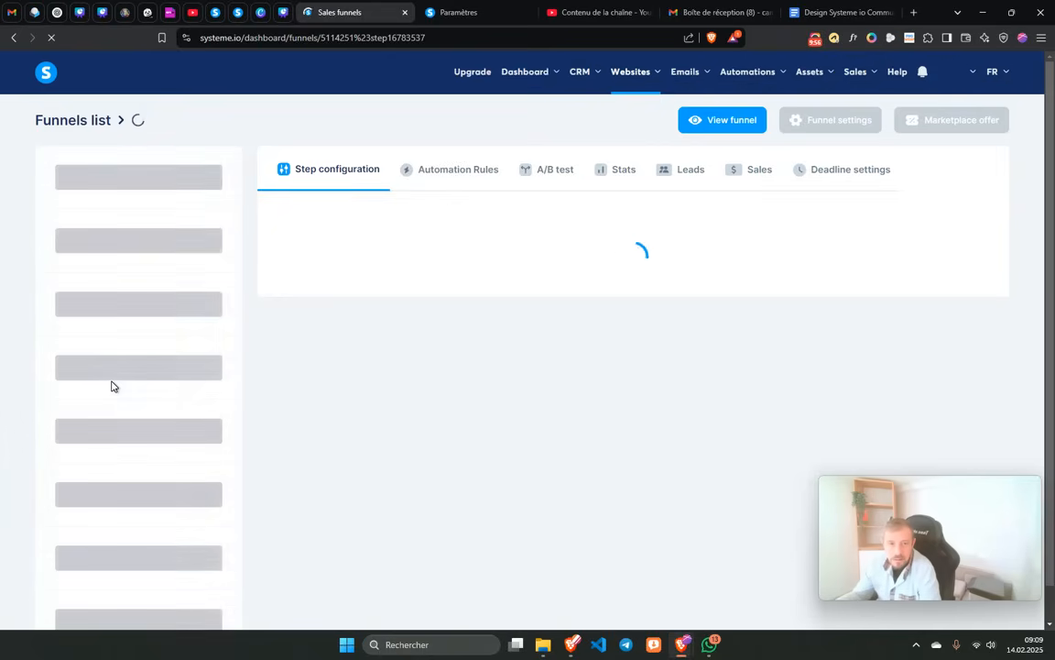
- Delete the Capture 2 step from the funnel
click(216, 486)
click(157, 542)
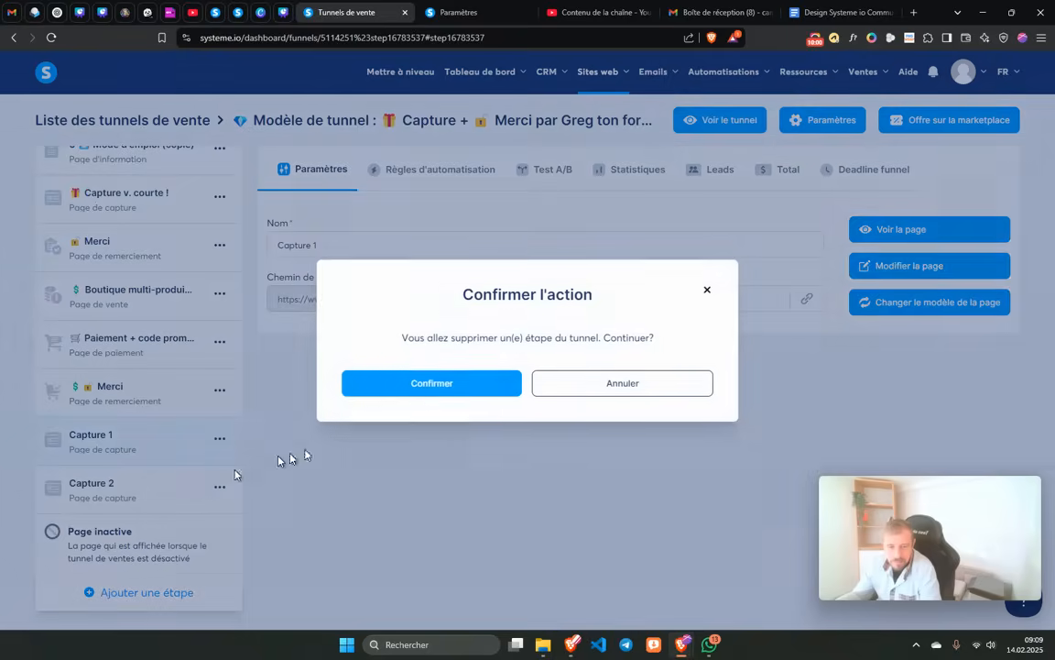
click(415, 391)
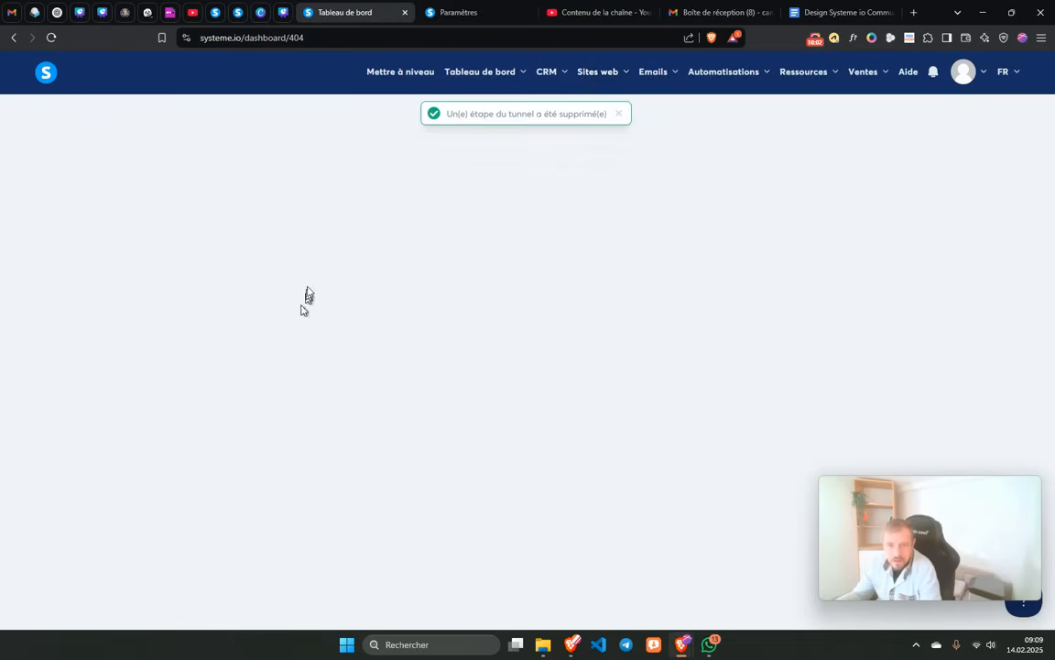
- Reopen the Modèle de tunnel : Capture + Merci funnel from the sales funnels list and delete its Capture 1 step
mouse_move(603, 72)
click(596, 141)
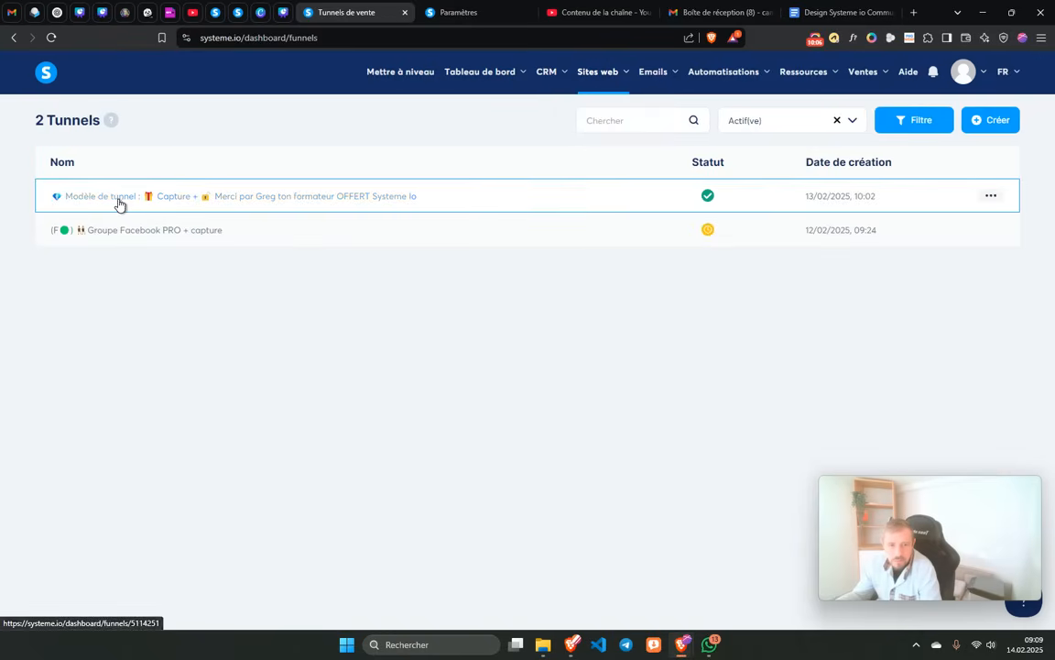
click(120, 205)
click(218, 459)
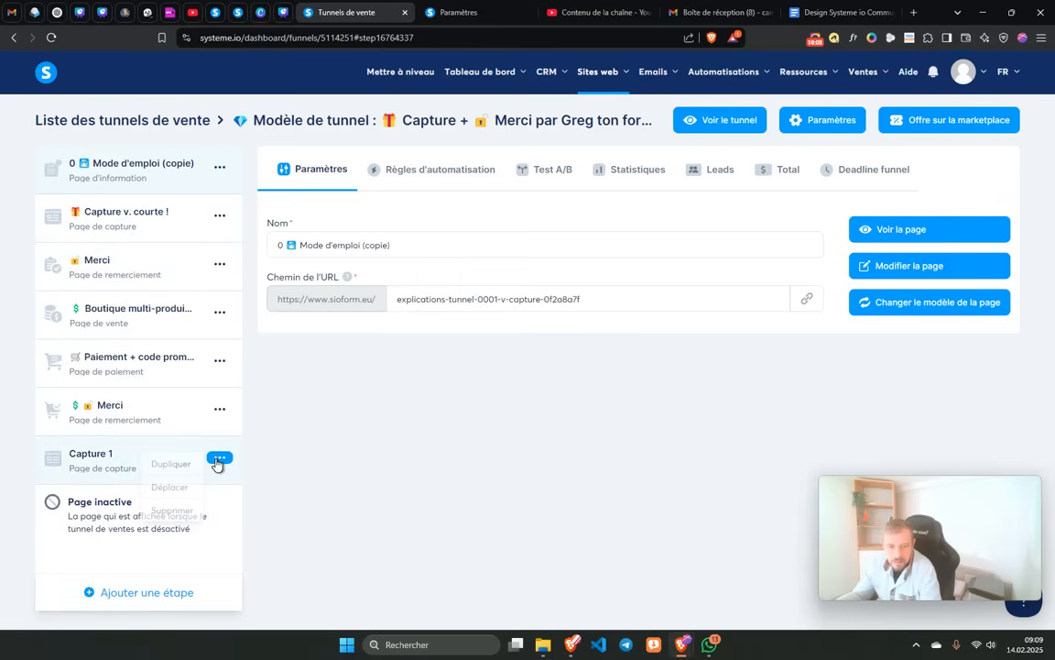
click(172, 510)
click(381, 384)
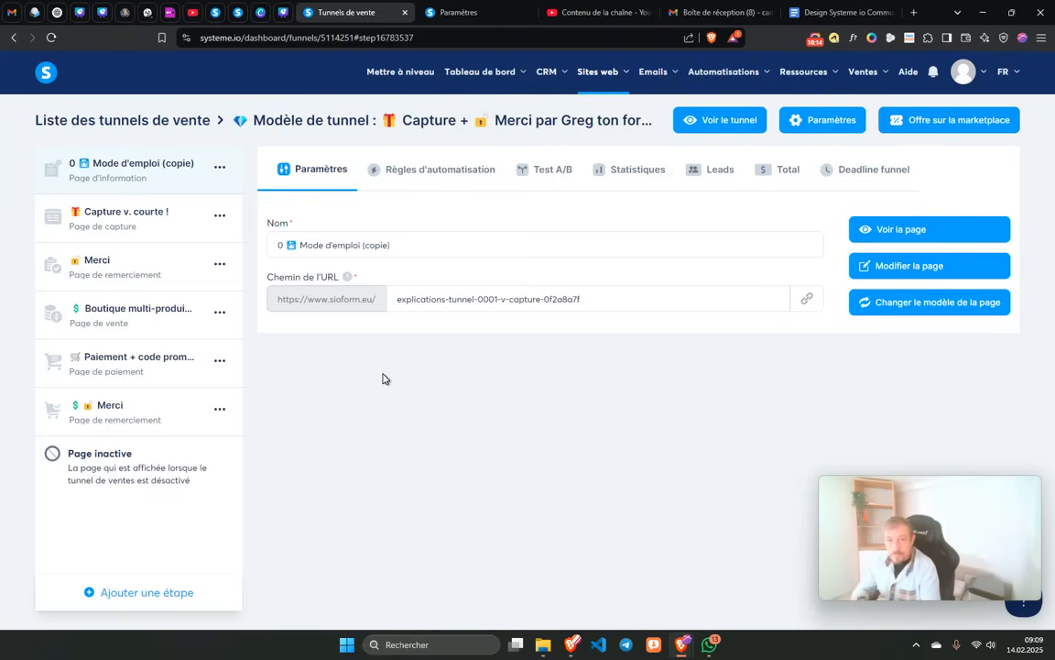
- Switch to YouTube Studio, open the details of the EBOOK Lead Magnet video and examine the playlist and Facebook group links in its description
click(194, 13)
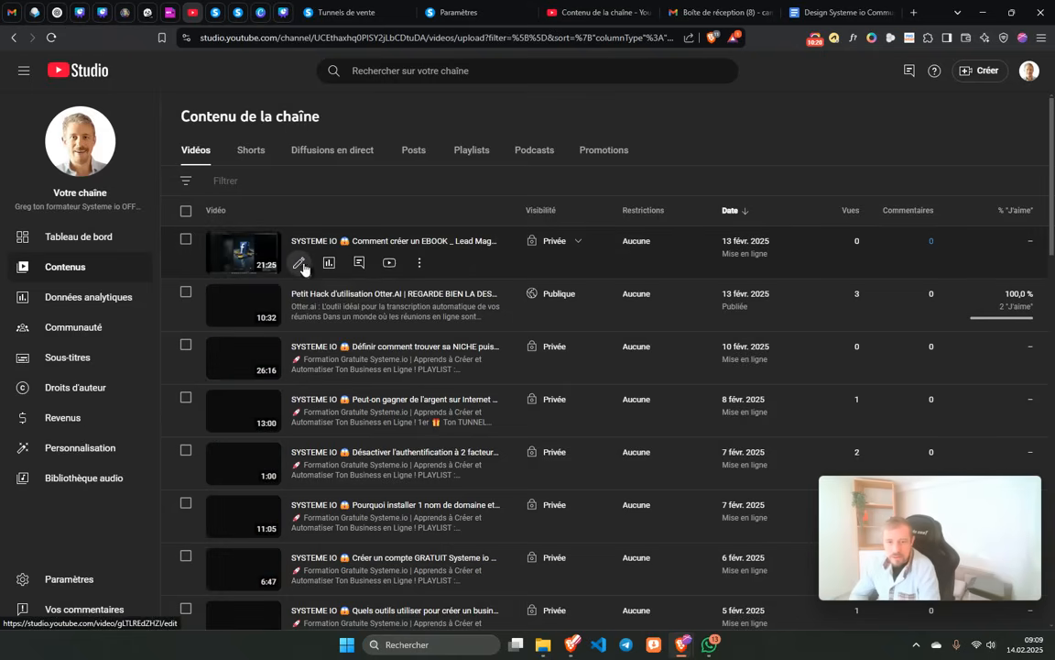
click(301, 265)
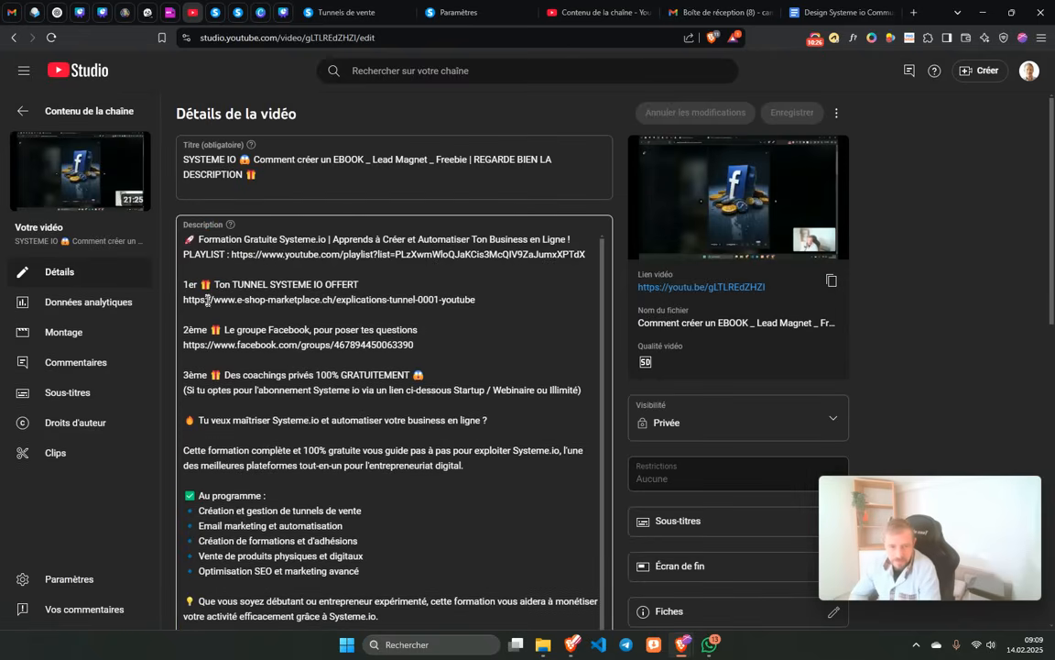
drag(232, 254, 586, 253)
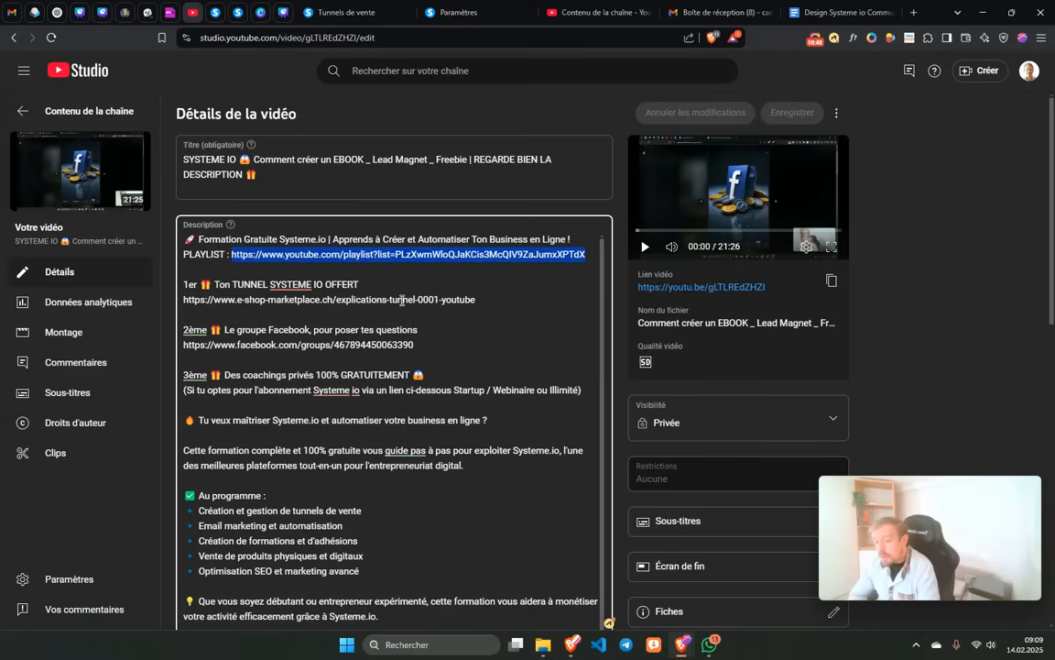
click(224, 332)
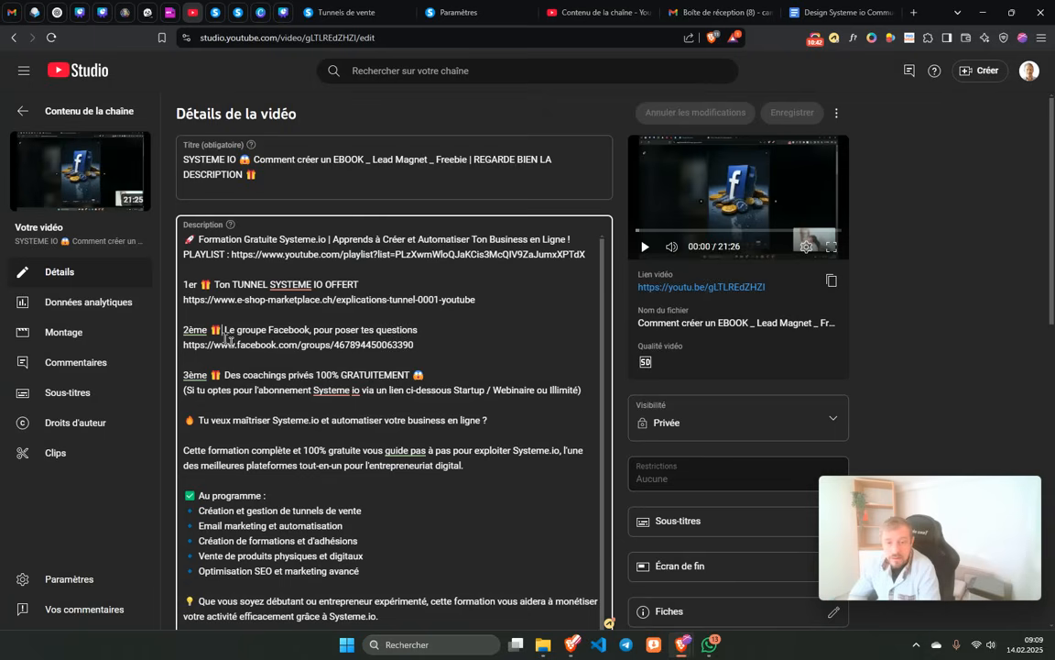
triple_click(185, 344)
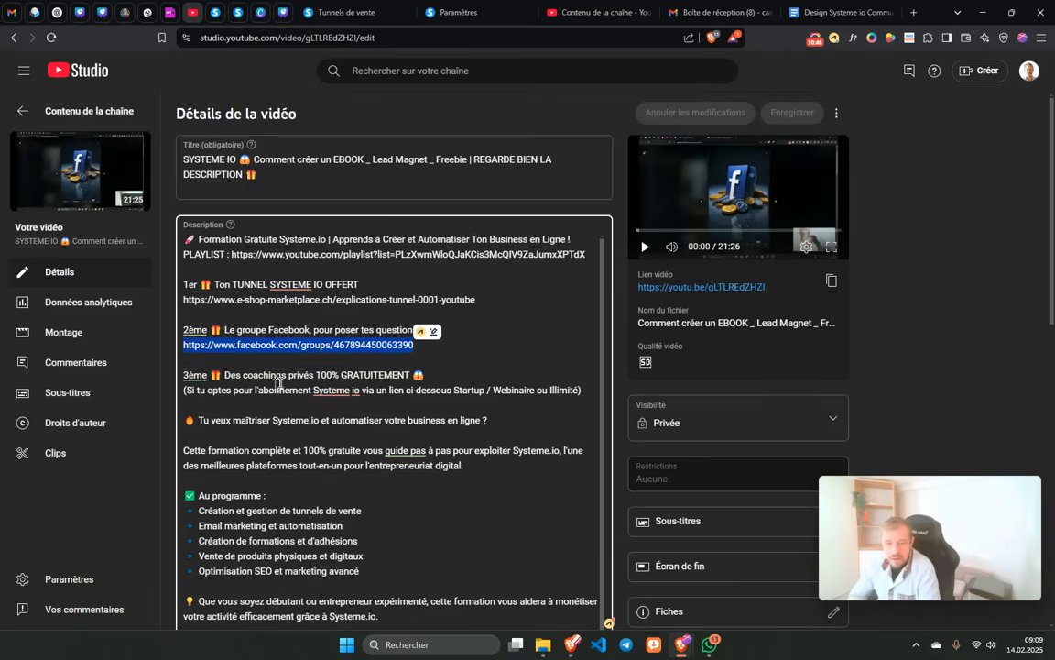
- Review the Systeme.io account, certification and subscription links further down the description, then return to the free private coaching offer
scroll(271, 443, down, 1)
scroll(270, 442, down, 8)
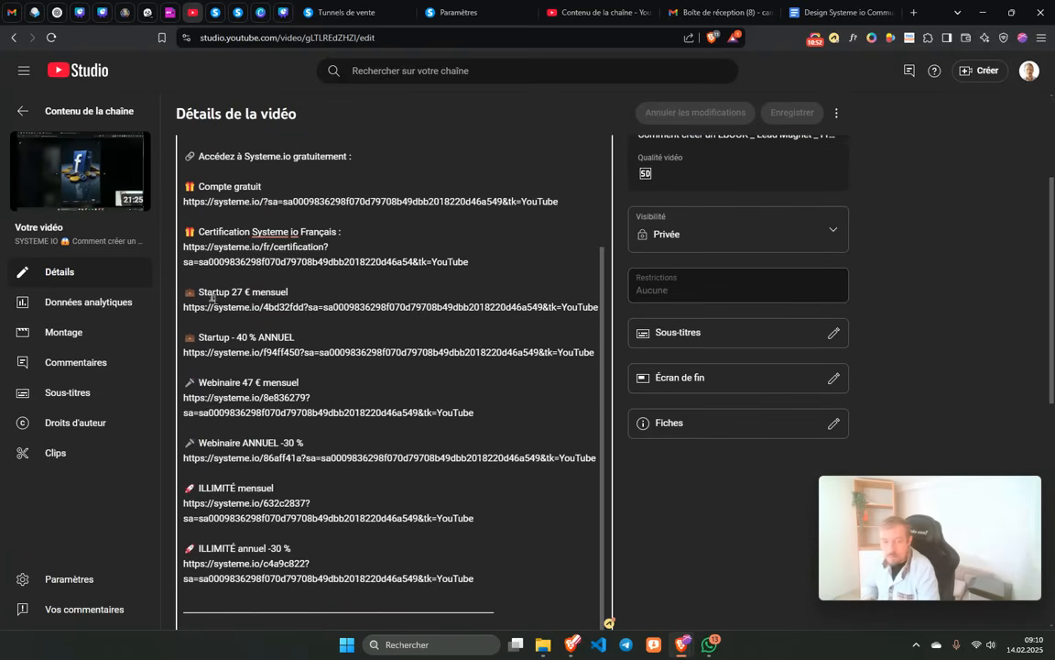
scroll(220, 513, up, 2)
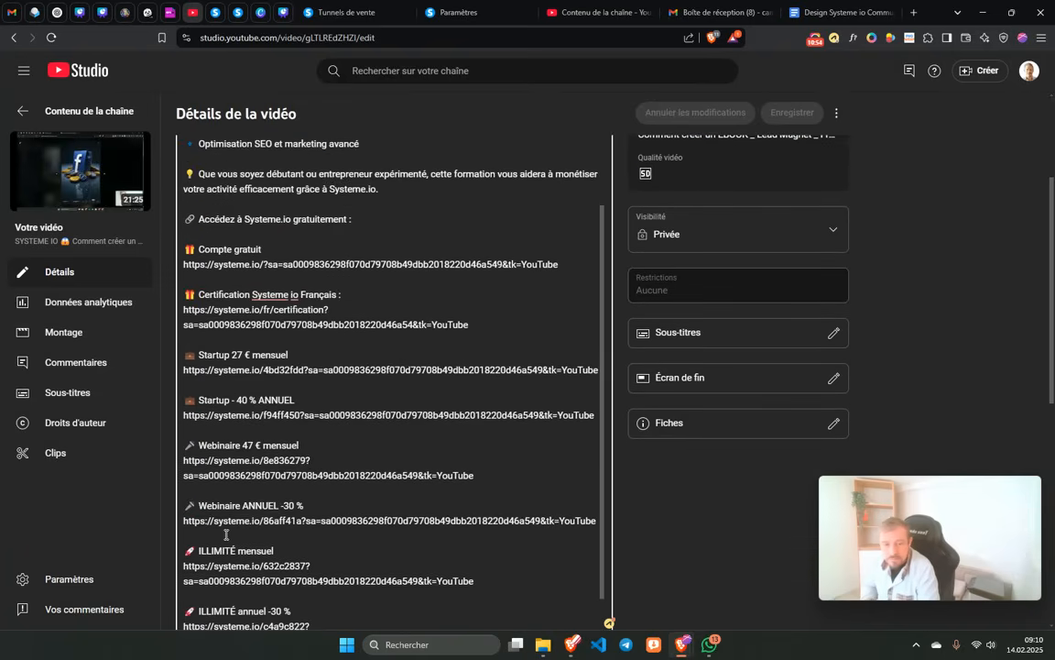
scroll(226, 535, up, 10)
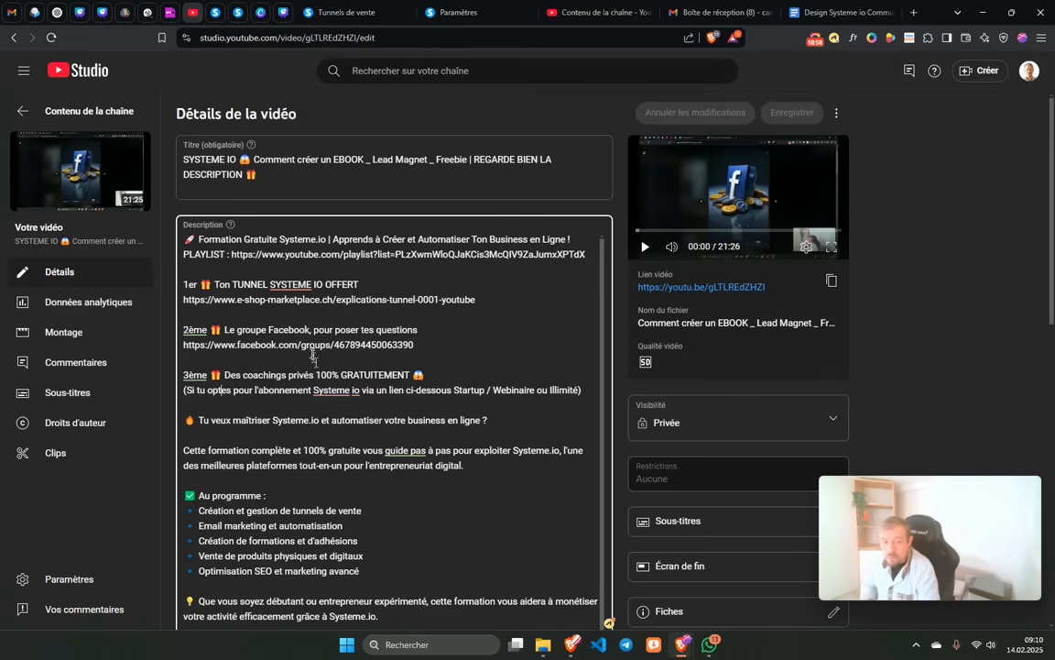
click(220, 389)
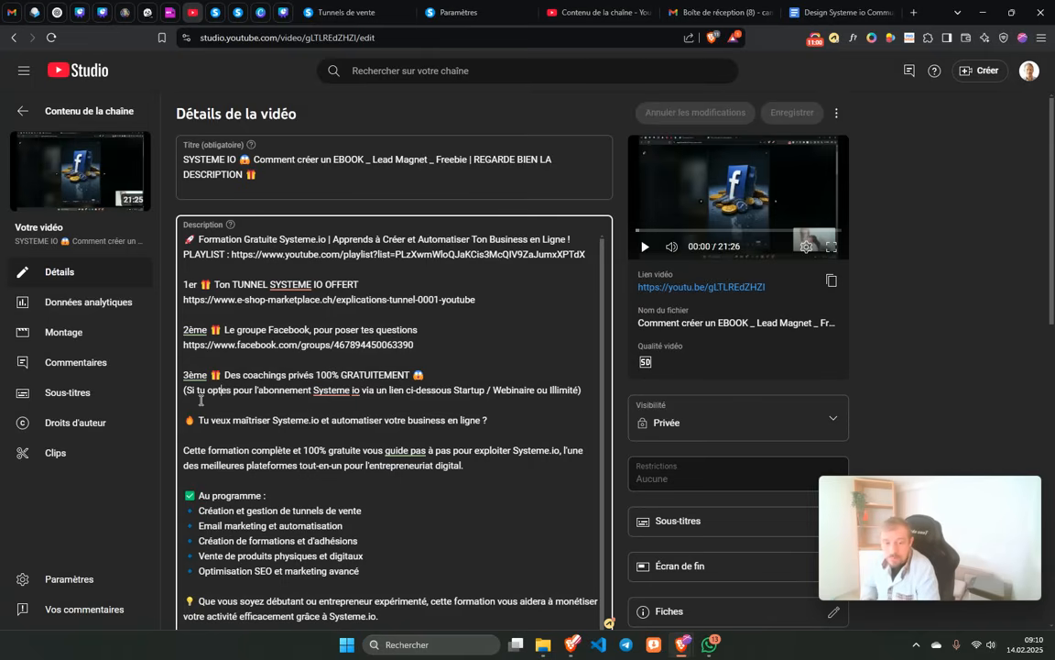